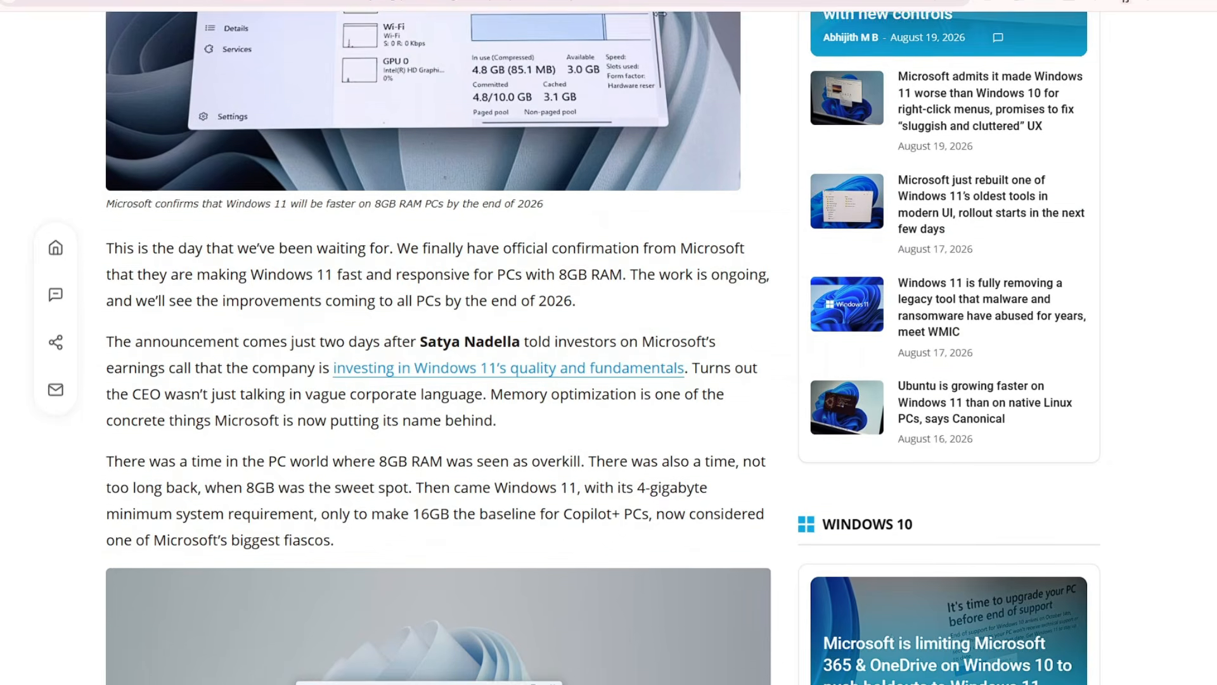
Read the article's sections on Windows 11 memory optimization for 8GB PCs and why Windows 11 needs RAM optimization
{"action": "scroll", "coordinate": [602, 348], "scroll_direction": "down", "scroll_amount": 1}
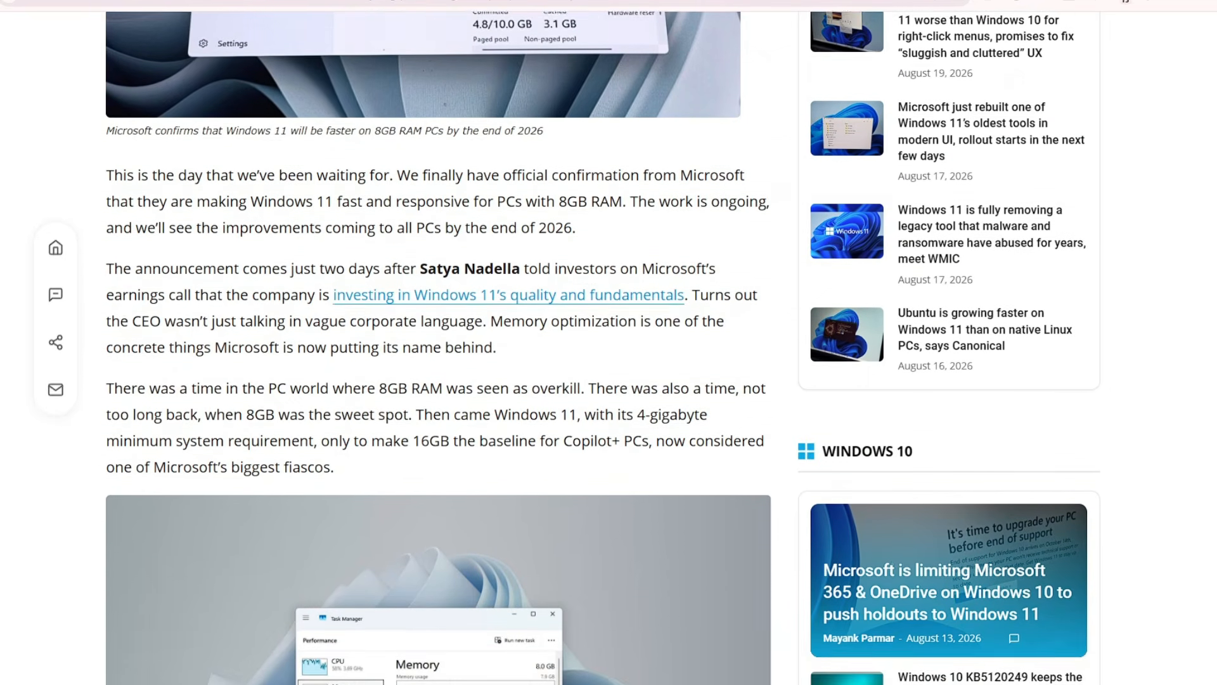
{"action": "scroll", "coordinate": [602, 348], "scroll_direction": "down", "scroll_amount": 1}
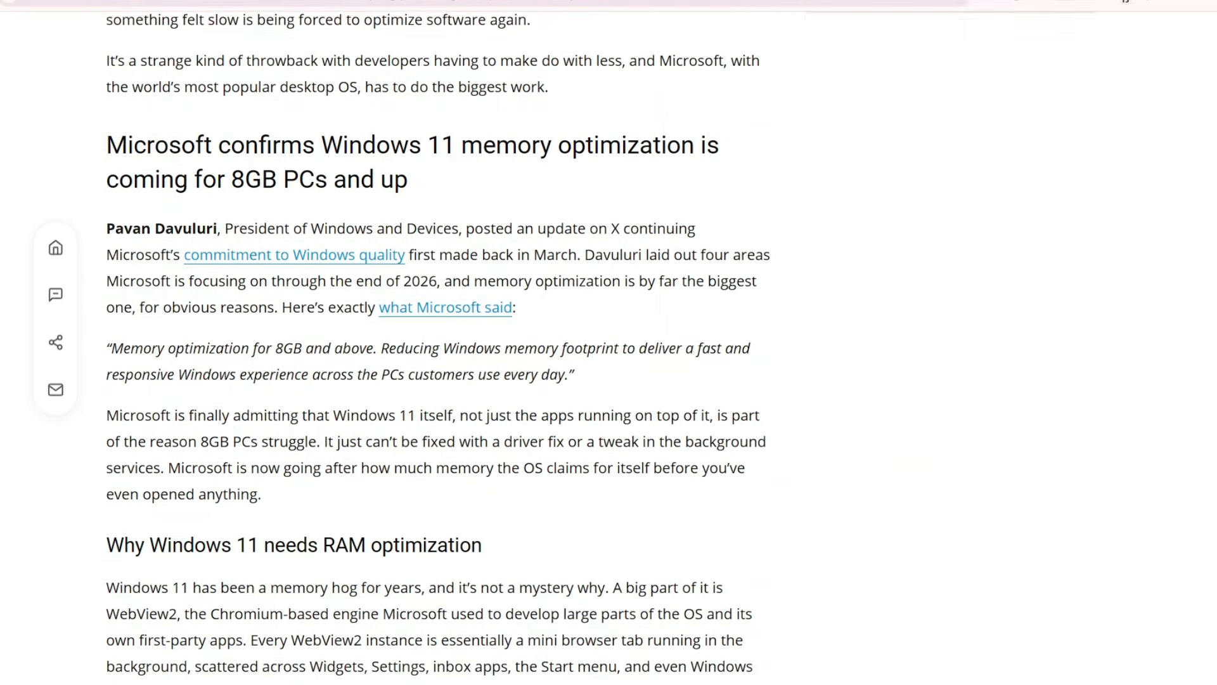
{"action": "scroll", "coordinate": [437, 348], "scroll_direction": "down", "scroll_amount": 1}
{"action": "scroll", "coordinate": [437, 347], "scroll_direction": "down", "scroll_amount": 1}
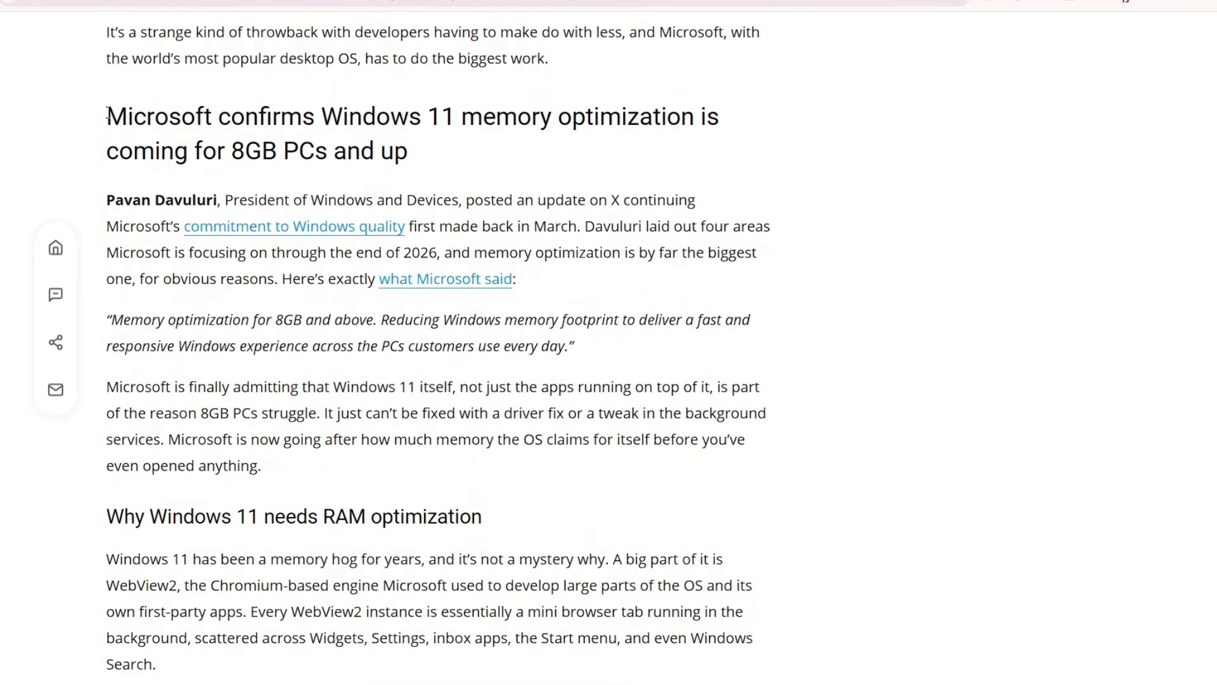
{"action": "left_click_drag", "start_coordinate": [106, 116], "coordinate": [534, 159]}
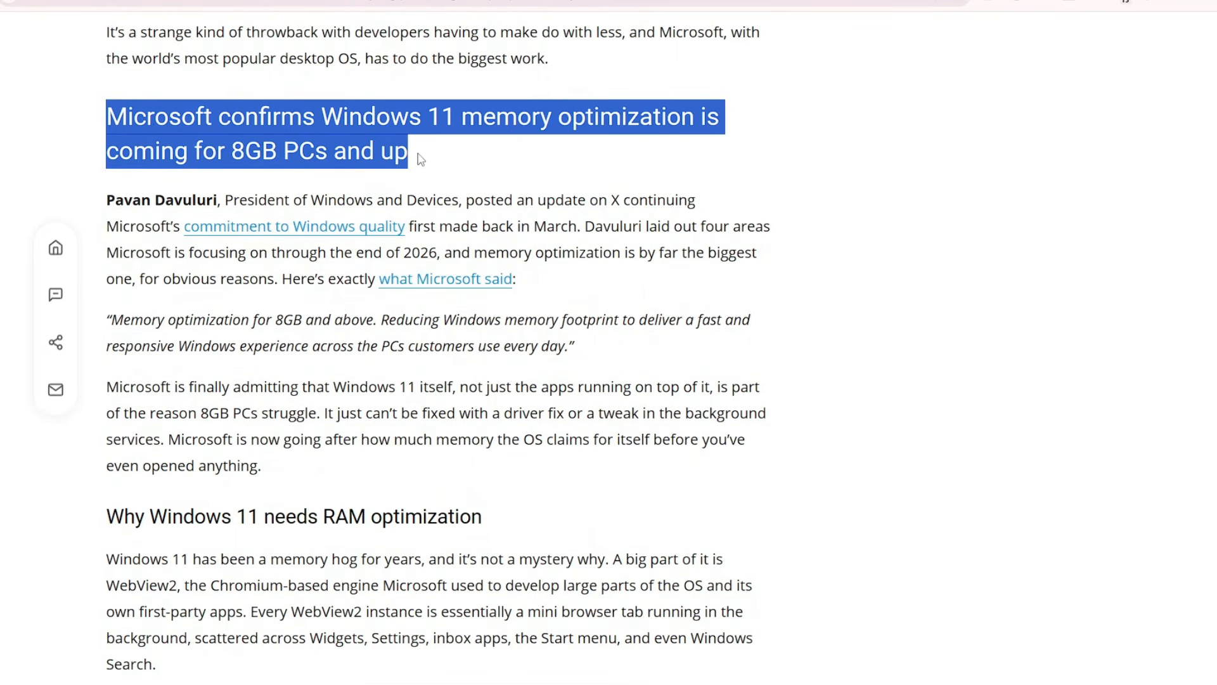
{"action": "left_click", "coordinate": [542, 162]}
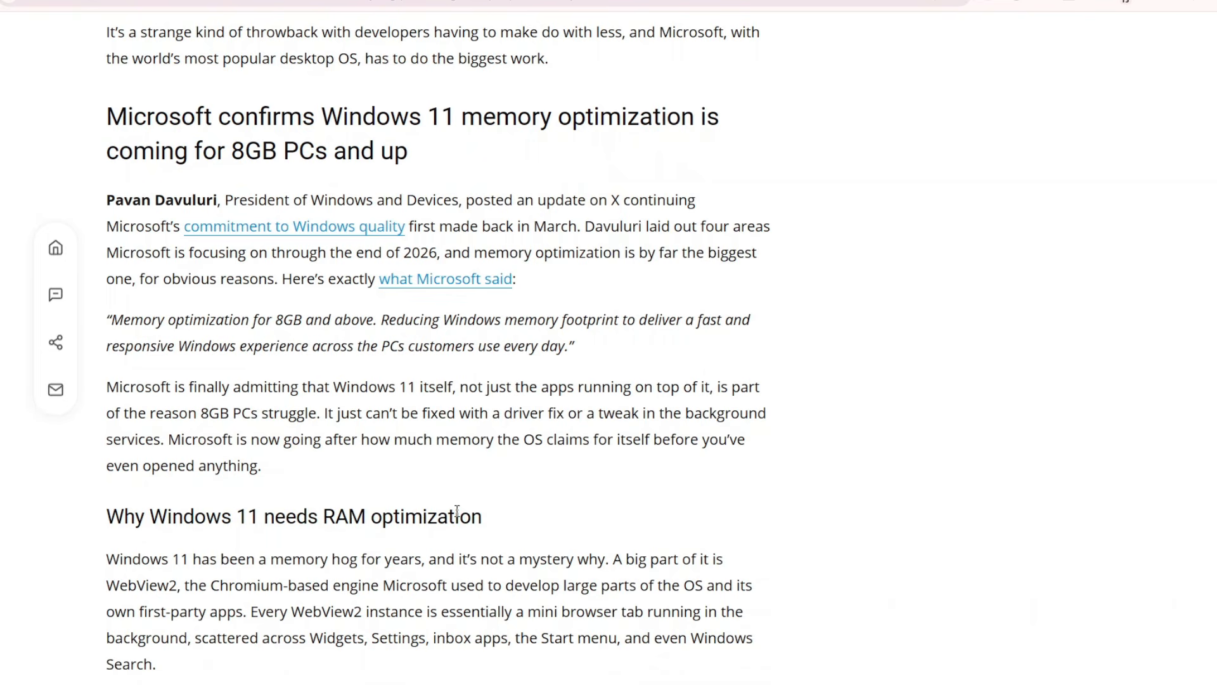
{"action": "left_click_drag", "start_coordinate": [106, 520], "coordinate": [541, 520]}
{"action": "left_click", "coordinate": [848, 516]}
{"action": "scroll", "coordinate": [848, 516], "scroll_direction": "down", "scroll_amount": 6}
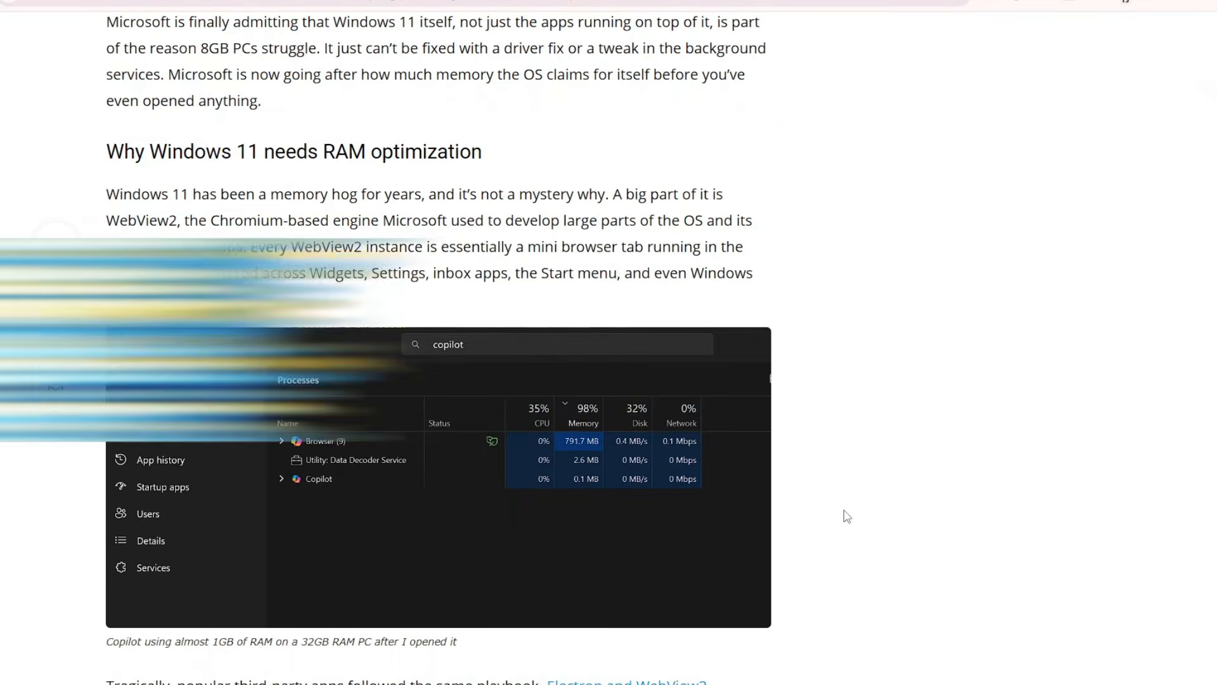
{"action": "scroll", "coordinate": [841, 507], "scroll_direction": "down", "scroll_amount": 1}
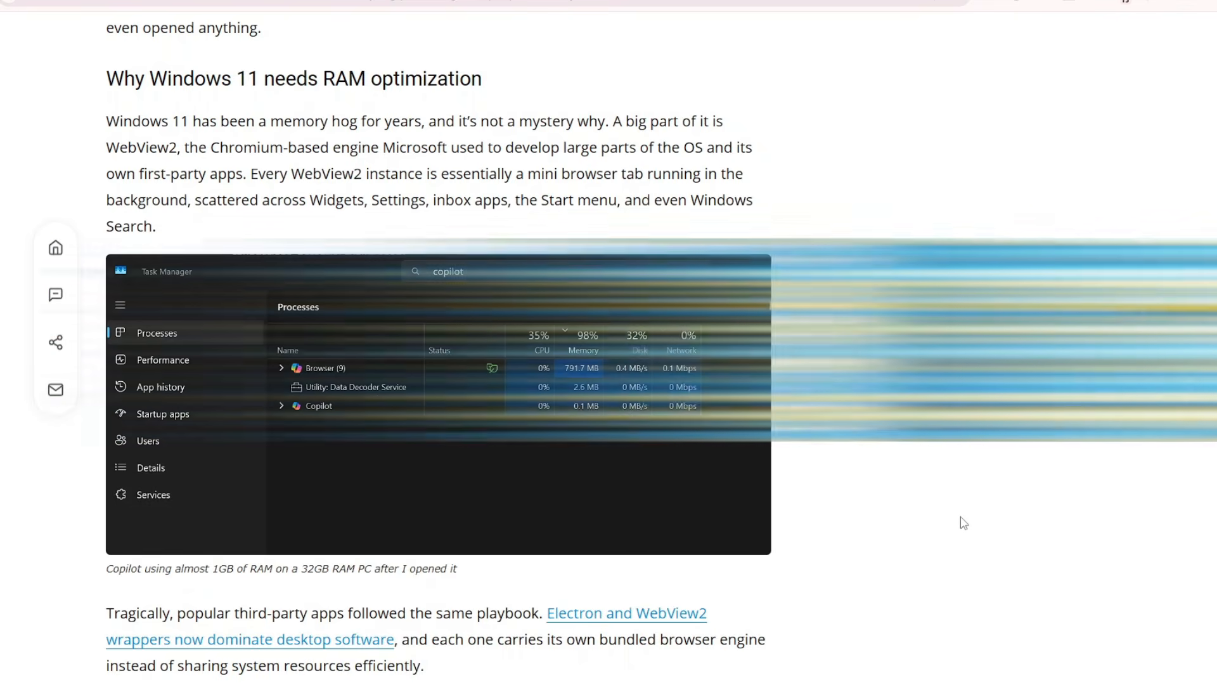
{"action": "scroll", "coordinate": [936, 508], "scroll_direction": "down", "scroll_amount": 1}
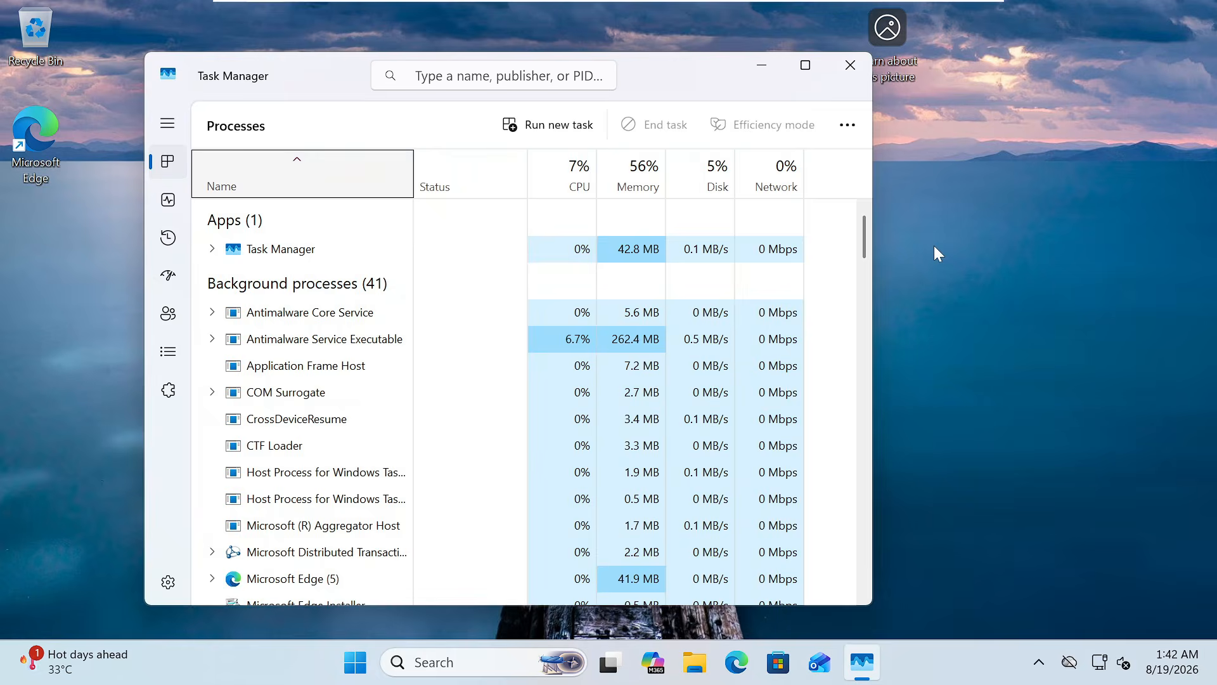
Minimize Task Manager and turn off Transparency effects and Animation effects in the accessibility visual effects settings, leaving Settings minimized
{"action": "left_click", "coordinate": [781, 41]}
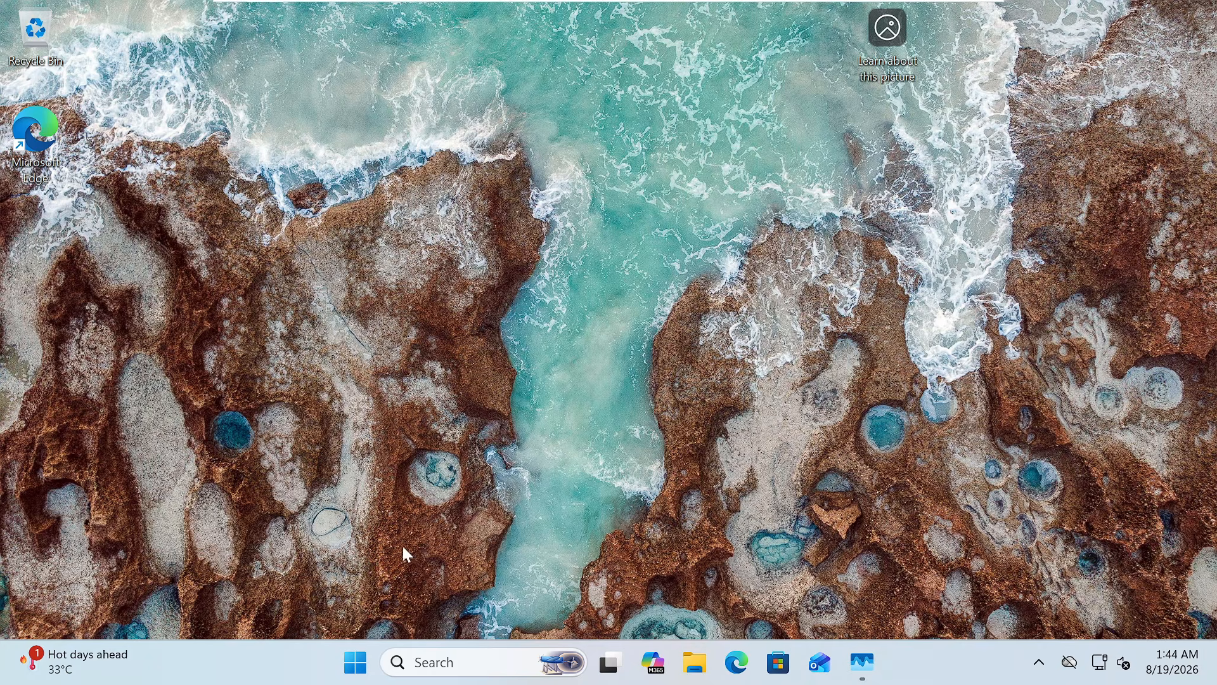
{"action": "right_click", "coordinate": [363, 661]}
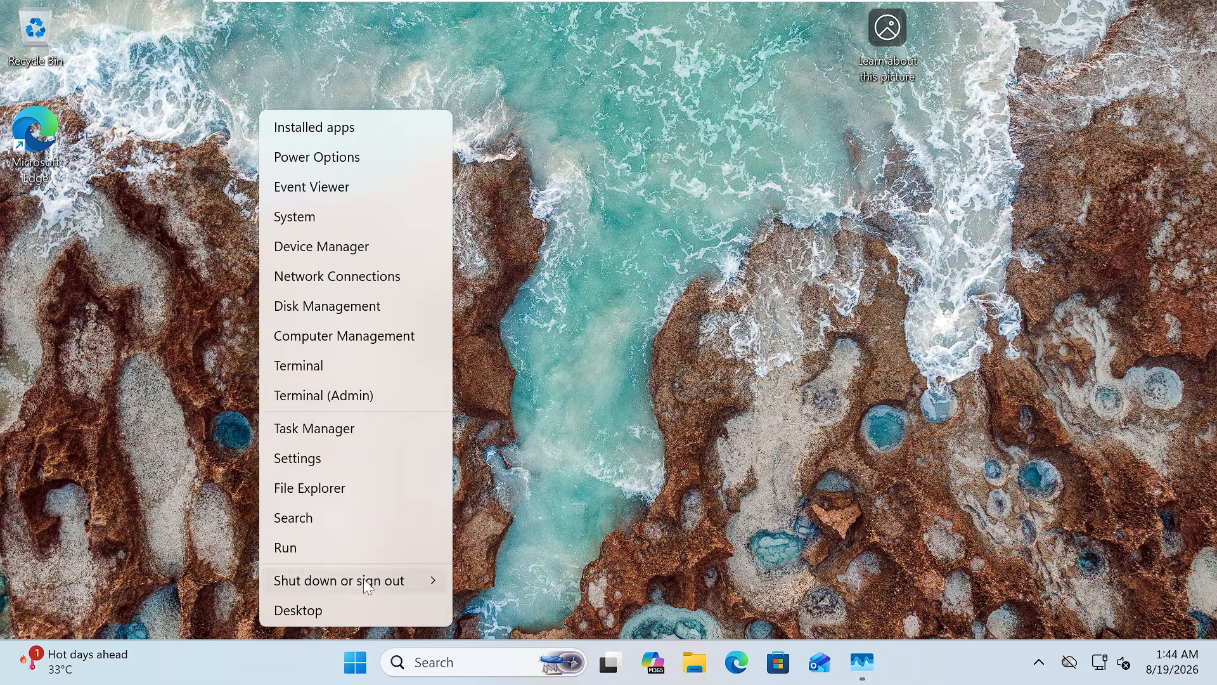
{"action": "left_click", "coordinate": [315, 459]}
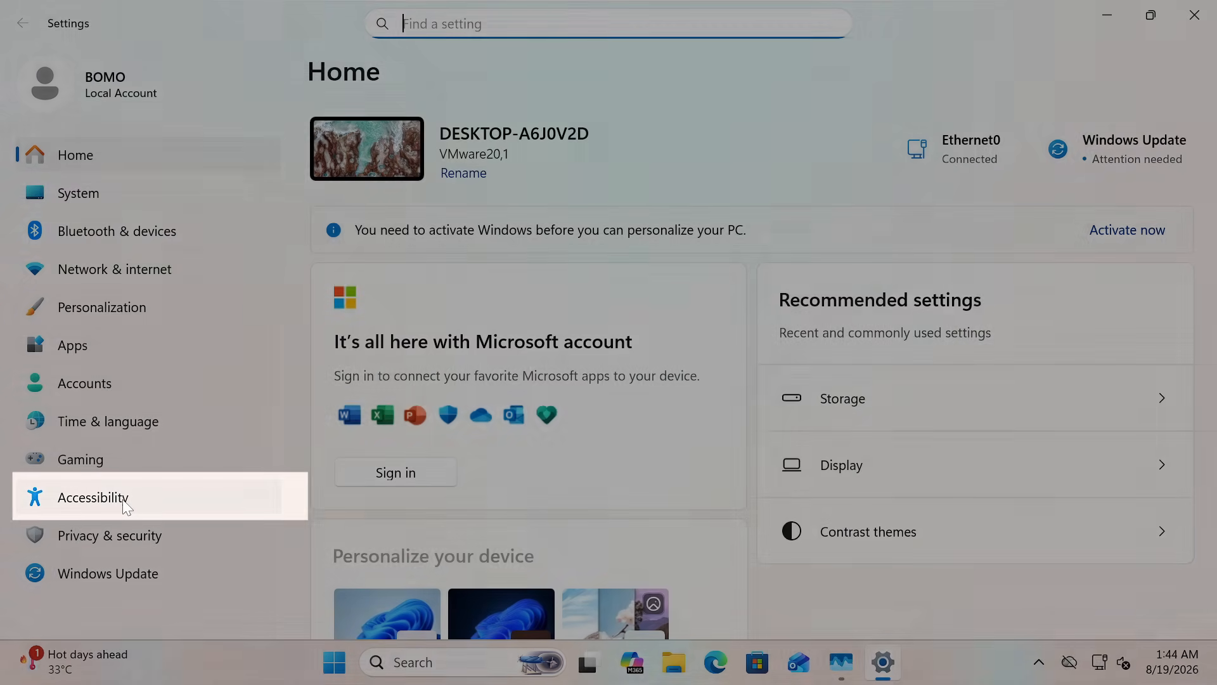
{"action": "left_click", "coordinate": [124, 501]}
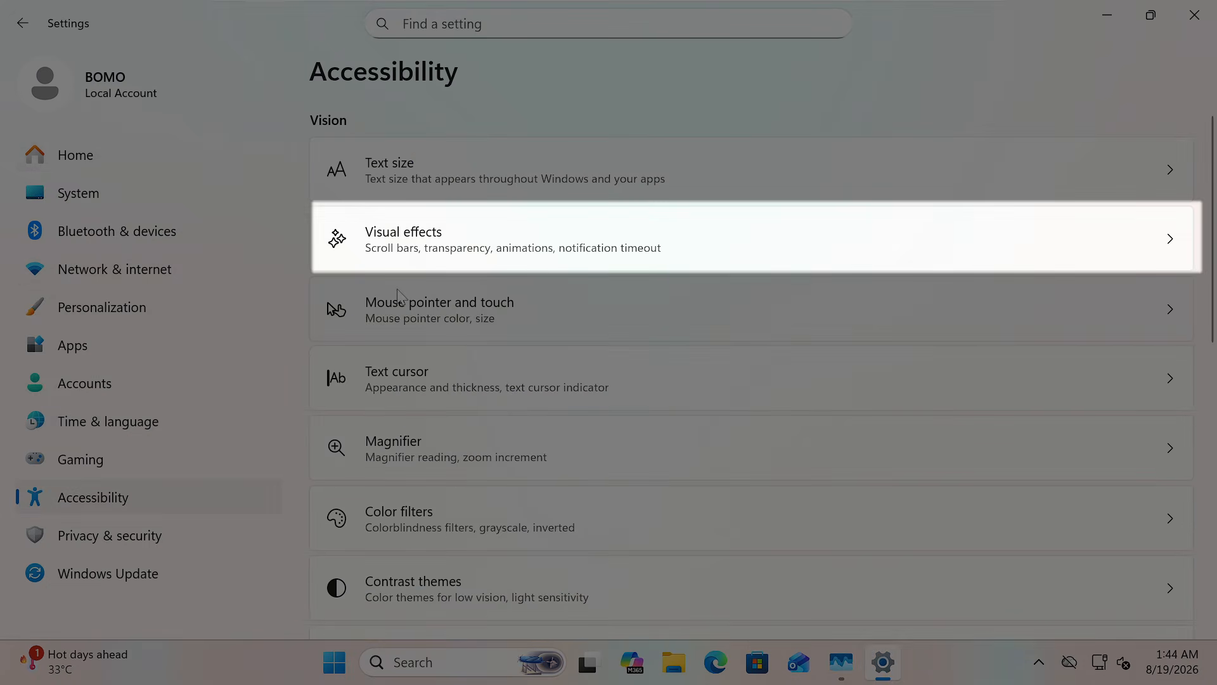
{"action": "left_click", "coordinate": [486, 244]}
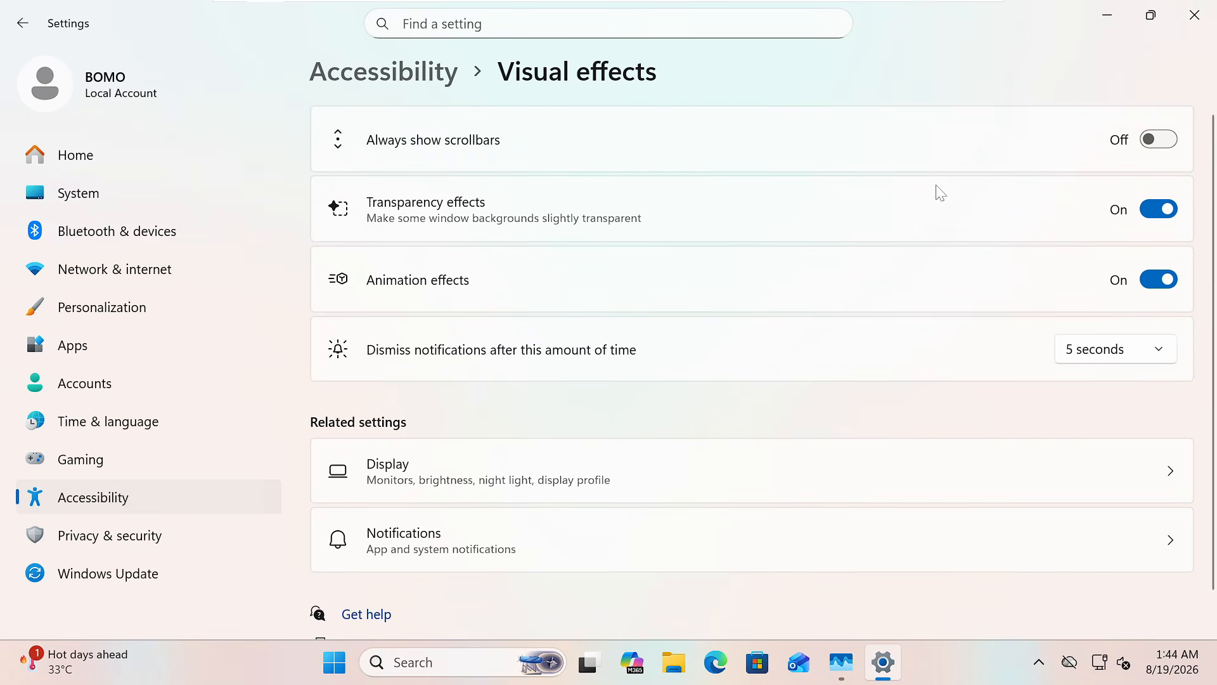
{"action": "left_click", "coordinate": [1165, 217]}
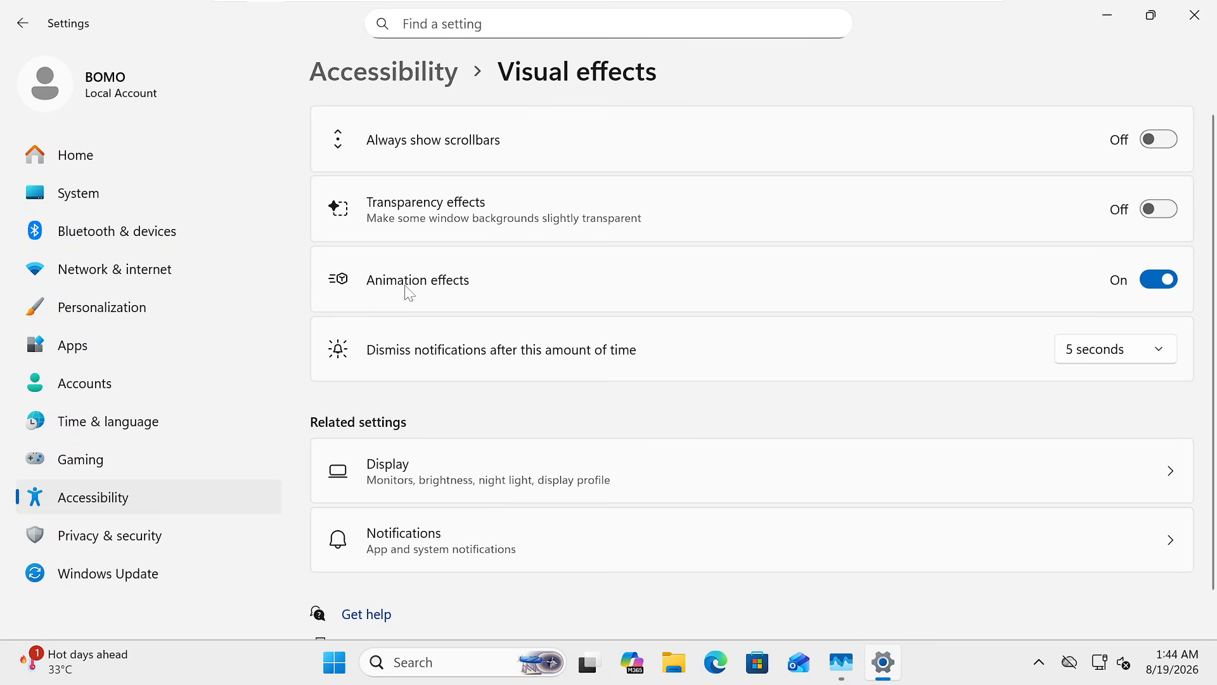
{"action": "left_click", "coordinate": [1165, 287]}
{"action": "left_click", "coordinate": [1109, 13]}
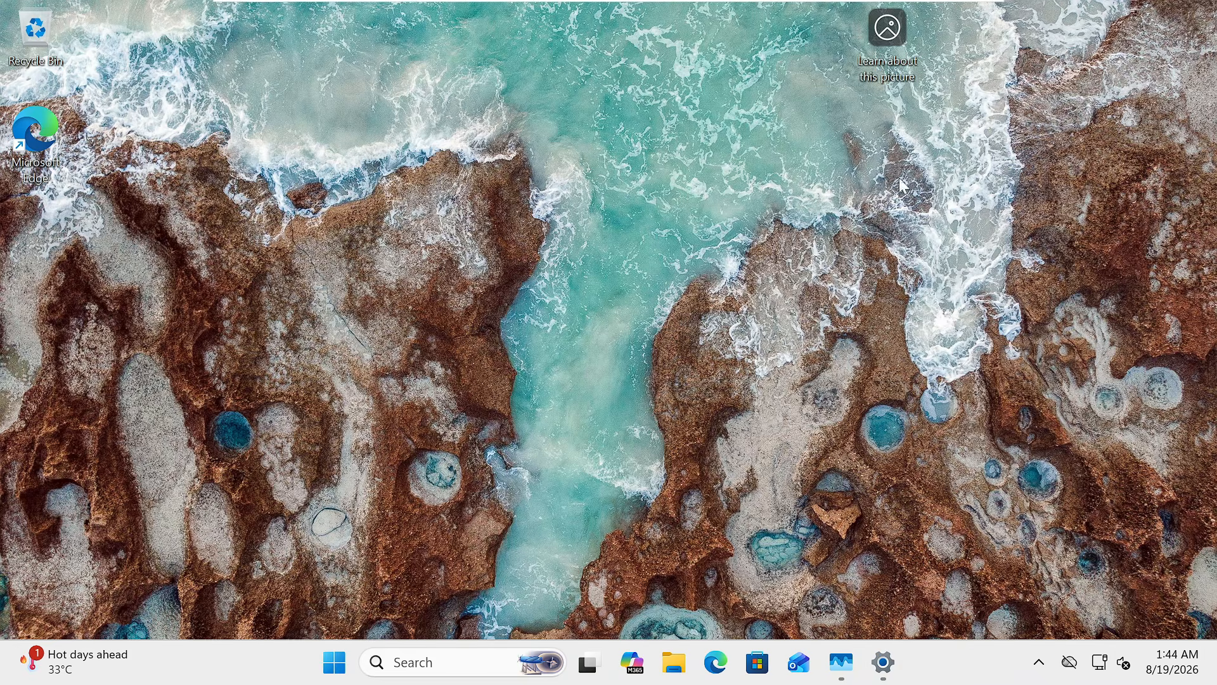
Launch sysdm.cpl and open the advanced Performance settings from System Properties
{"action": "left_click", "coordinate": [478, 659]}
{"action": "type", "text": "sysd"}
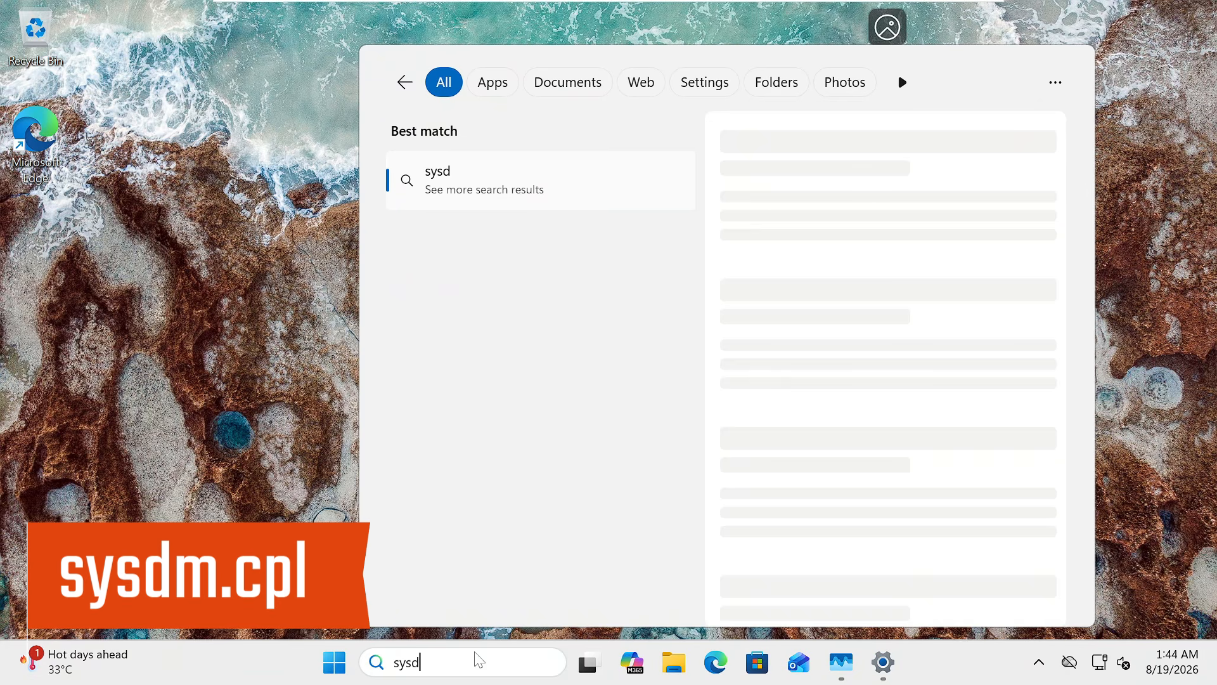
{"action": "type", "text": "m.cpl"}
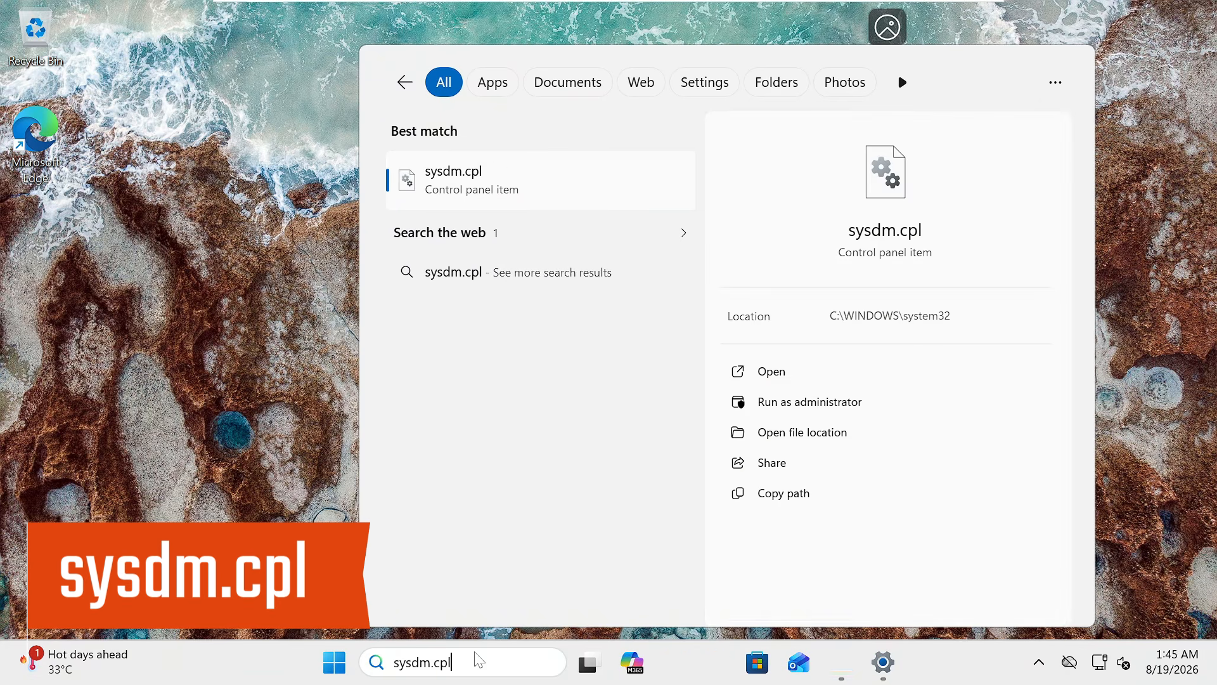
{"action": "key", "text": "Return"}
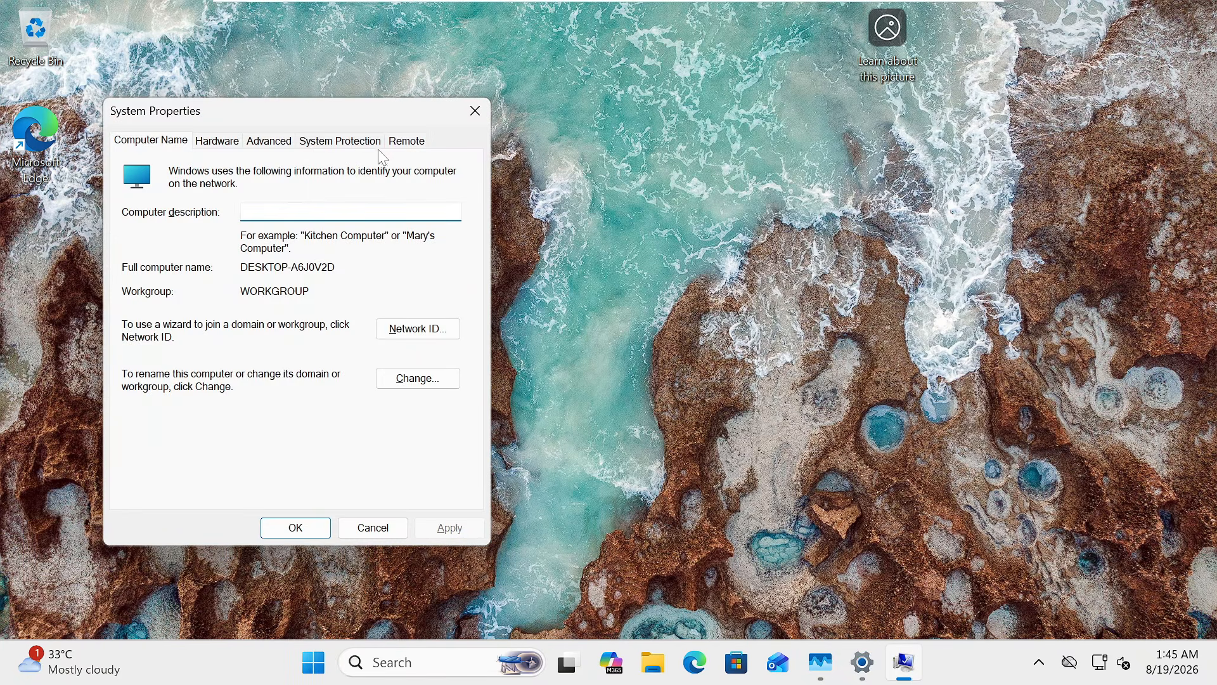
{"action": "left_click_drag", "start_coordinate": [360, 116], "coordinate": [657, 122]}
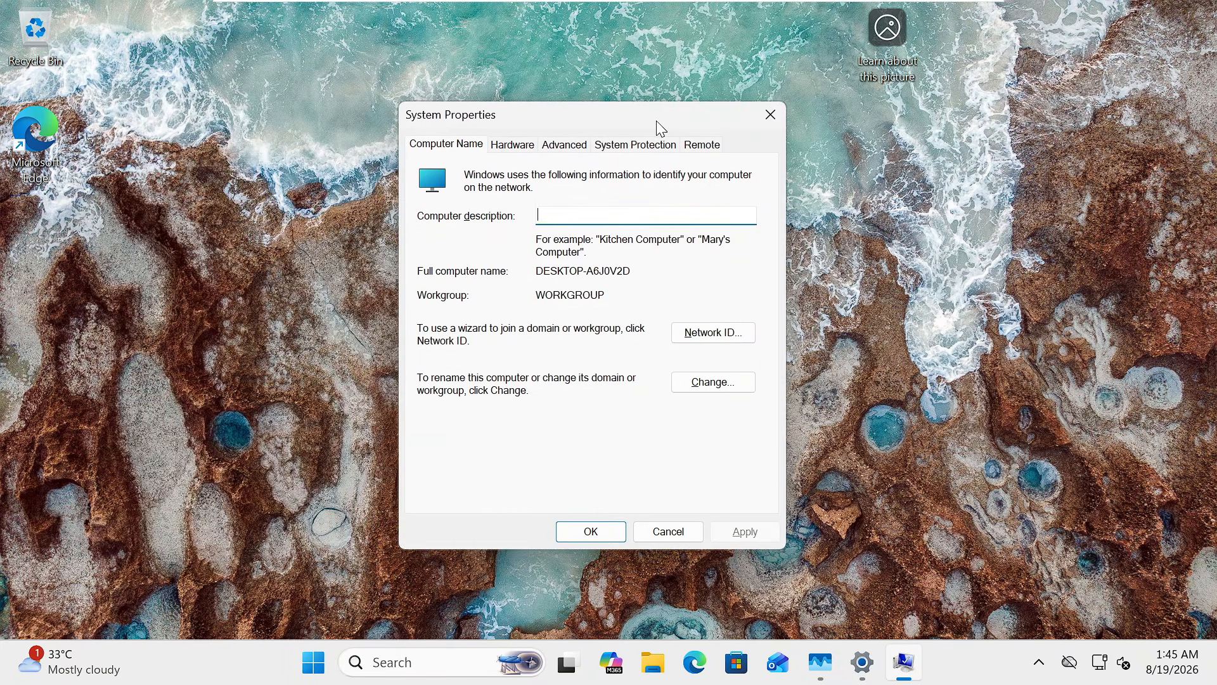
{"action": "left_click", "coordinate": [568, 145]}
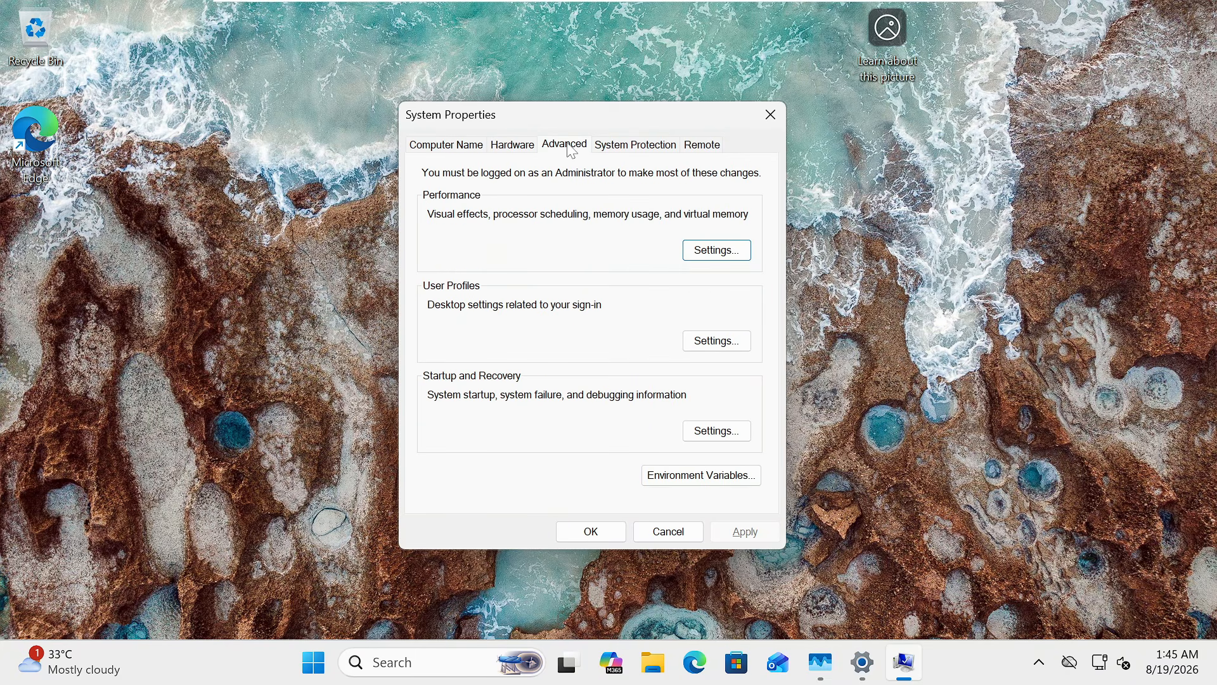
{"action": "left_click", "coordinate": [702, 253]}
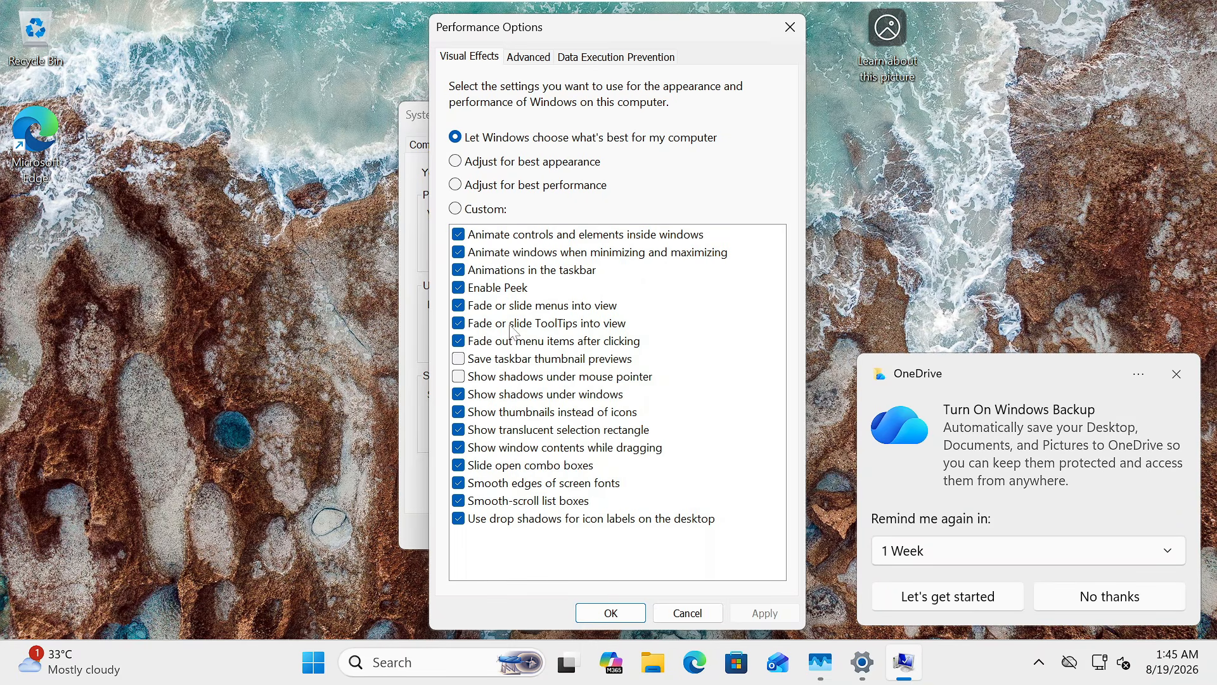
Adjust visual effects for best performance, keeping only minimize/maximize window animation, thumbnails instead of icons and smooth screen font edges, and apply
{"action": "left_click", "coordinate": [501, 187]}
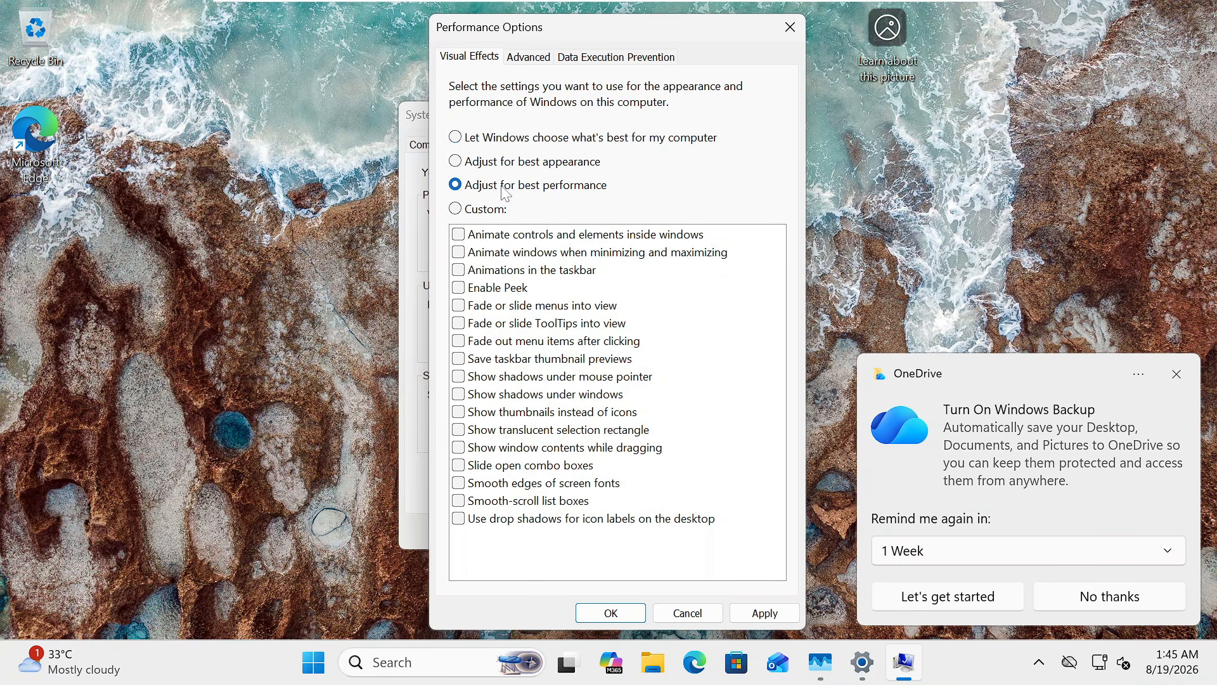
{"action": "left_click", "coordinate": [511, 254]}
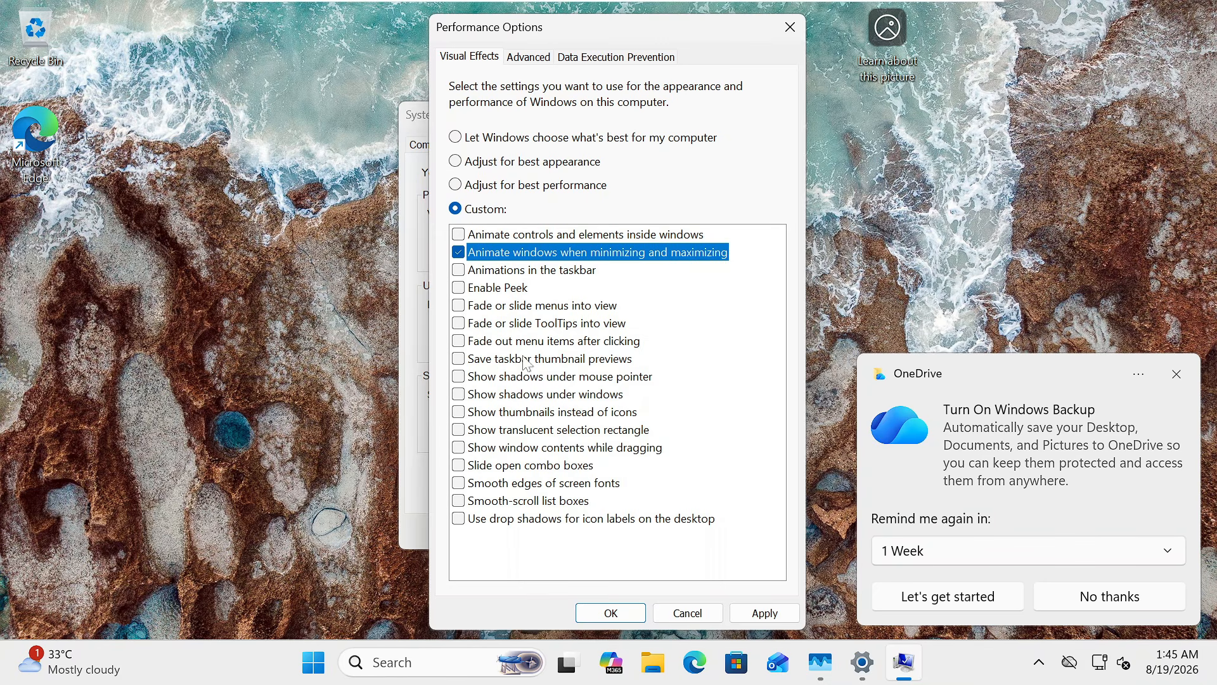
{"action": "left_click", "coordinate": [533, 417]}
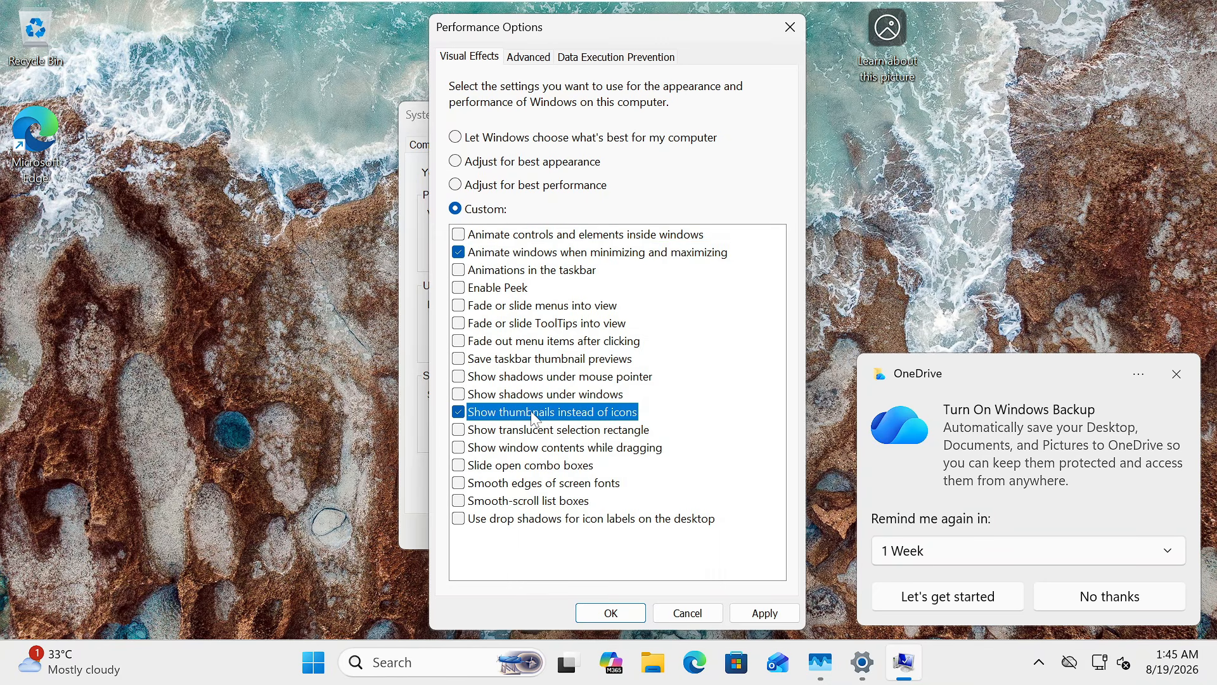
{"action": "left_click", "coordinate": [528, 483]}
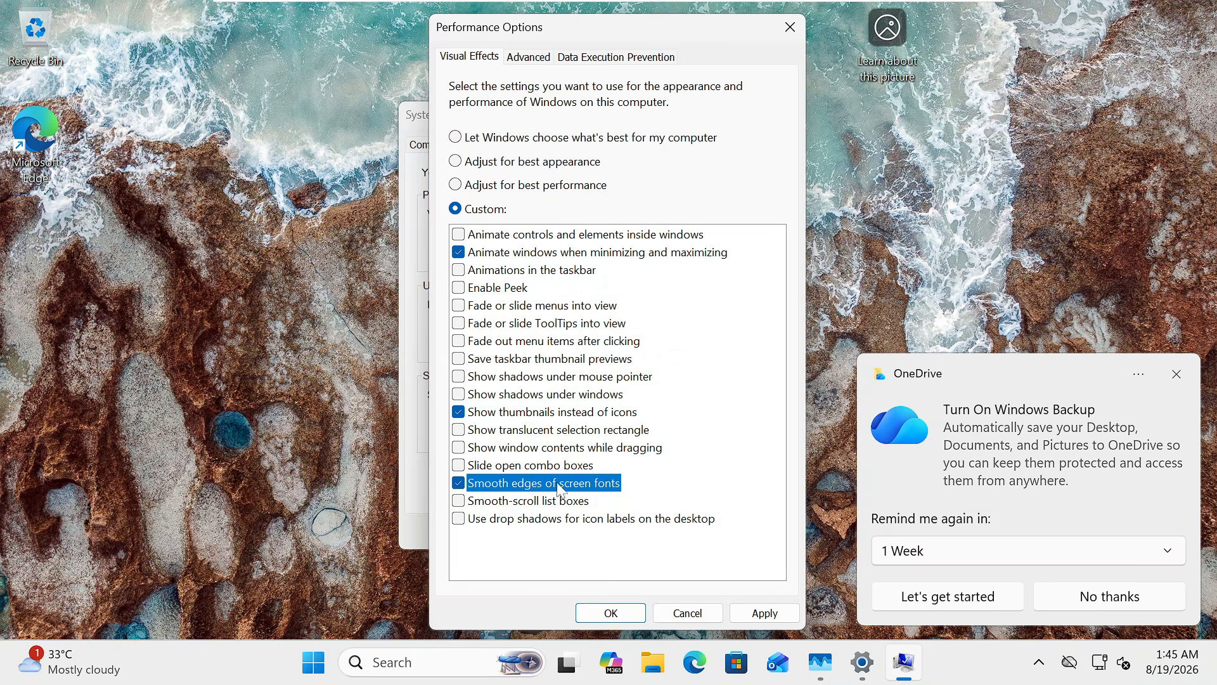
{"action": "left_click", "coordinate": [764, 612]}
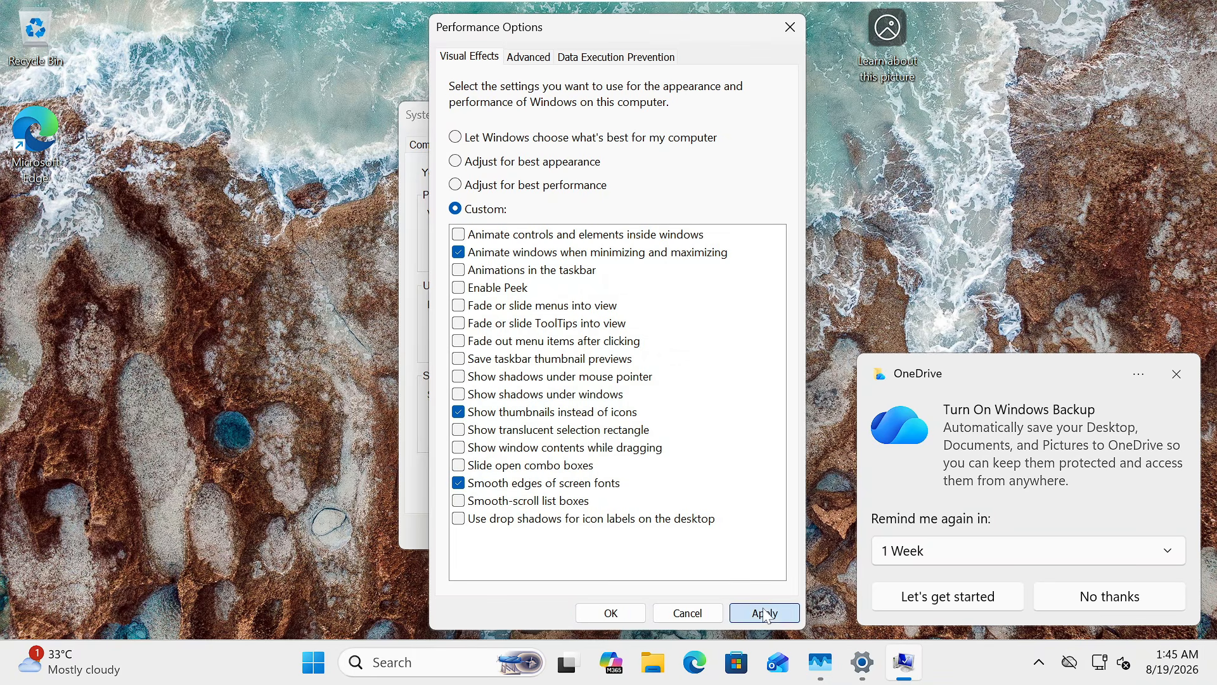
{"action": "left_click", "coordinate": [611, 614]}
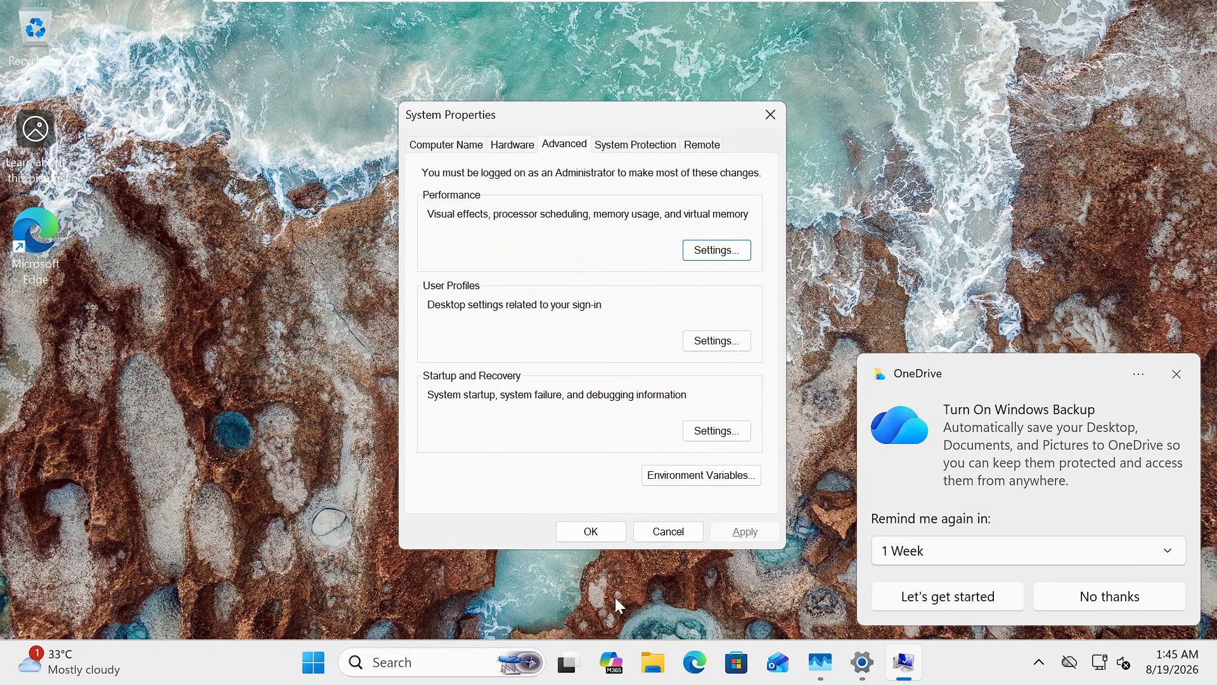
{"action": "left_click", "coordinate": [593, 531]}
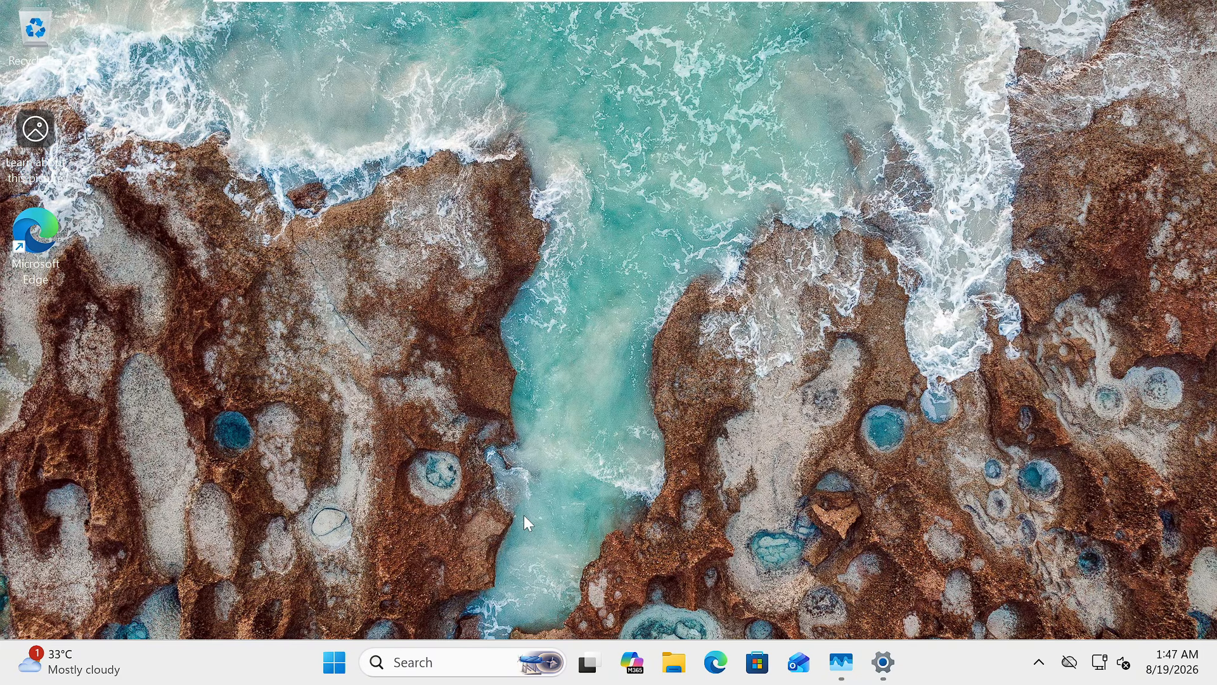
Disable Microsoft Edge and Microsoft OneDrive from starting automatically at sign-in in the Startup apps settings
{"action": "right_click", "coordinate": [334, 662]}
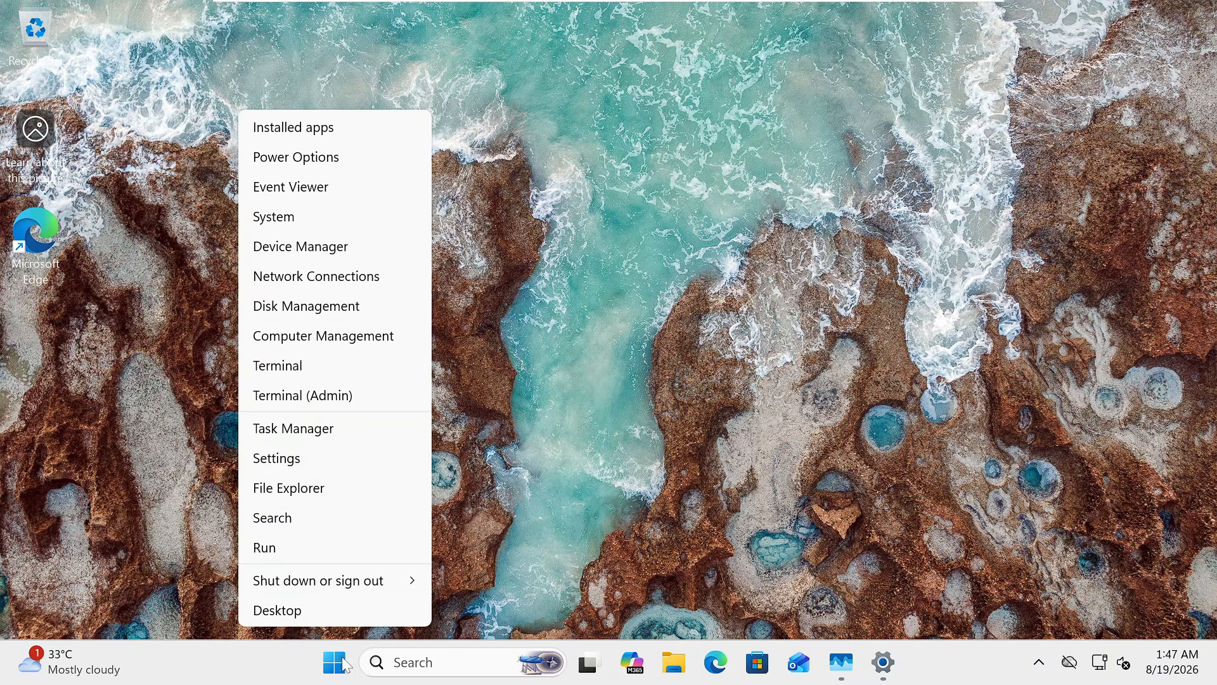
{"action": "left_click", "coordinate": [325, 463]}
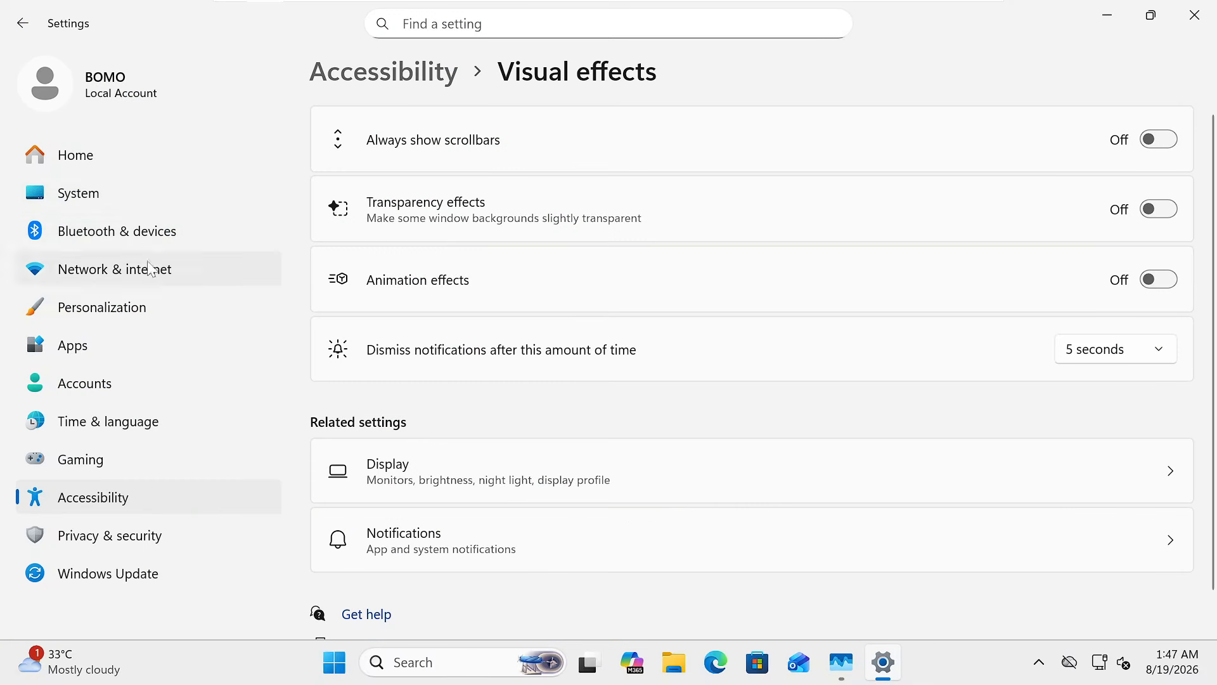
{"action": "left_click", "coordinate": [90, 343]}
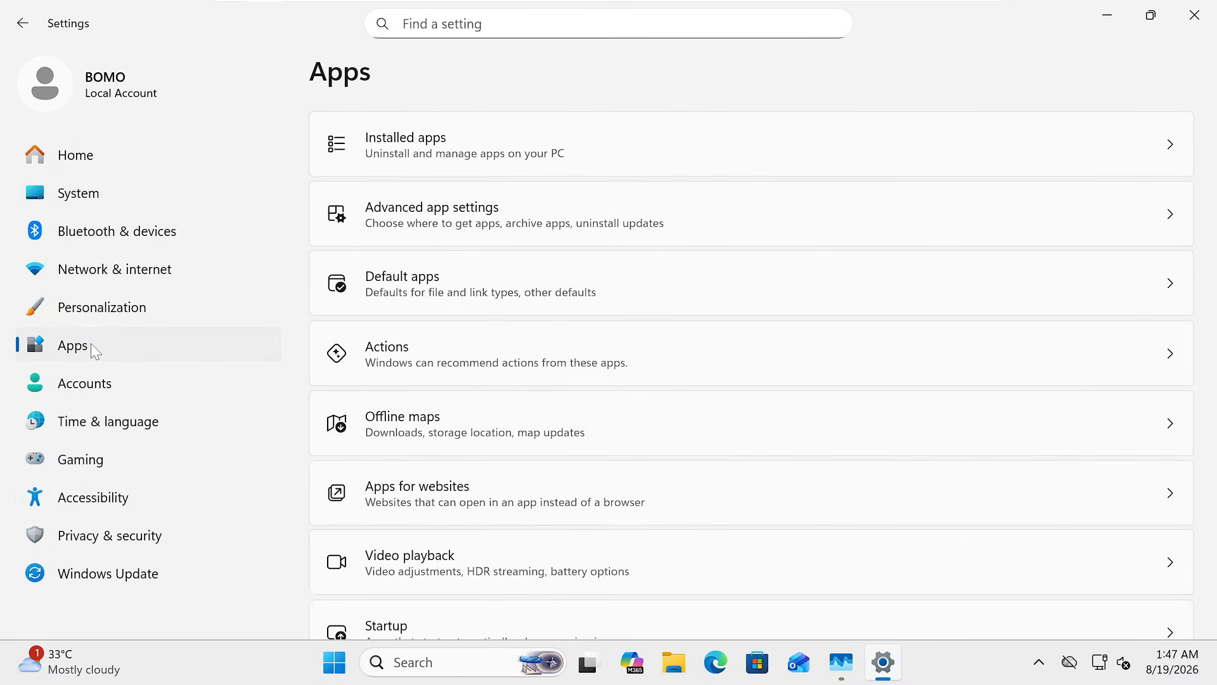
{"action": "scroll", "coordinate": [405, 399], "scroll_direction": "down", "scroll_amount": 3}
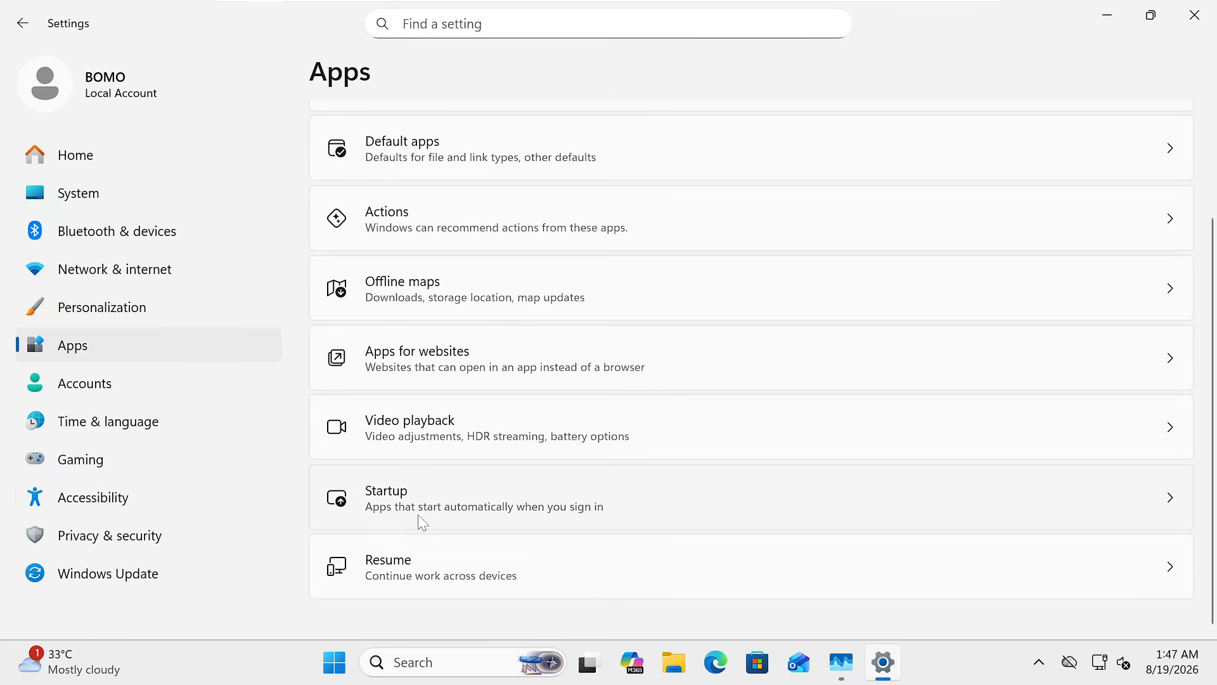
{"action": "left_click", "coordinate": [432, 505]}
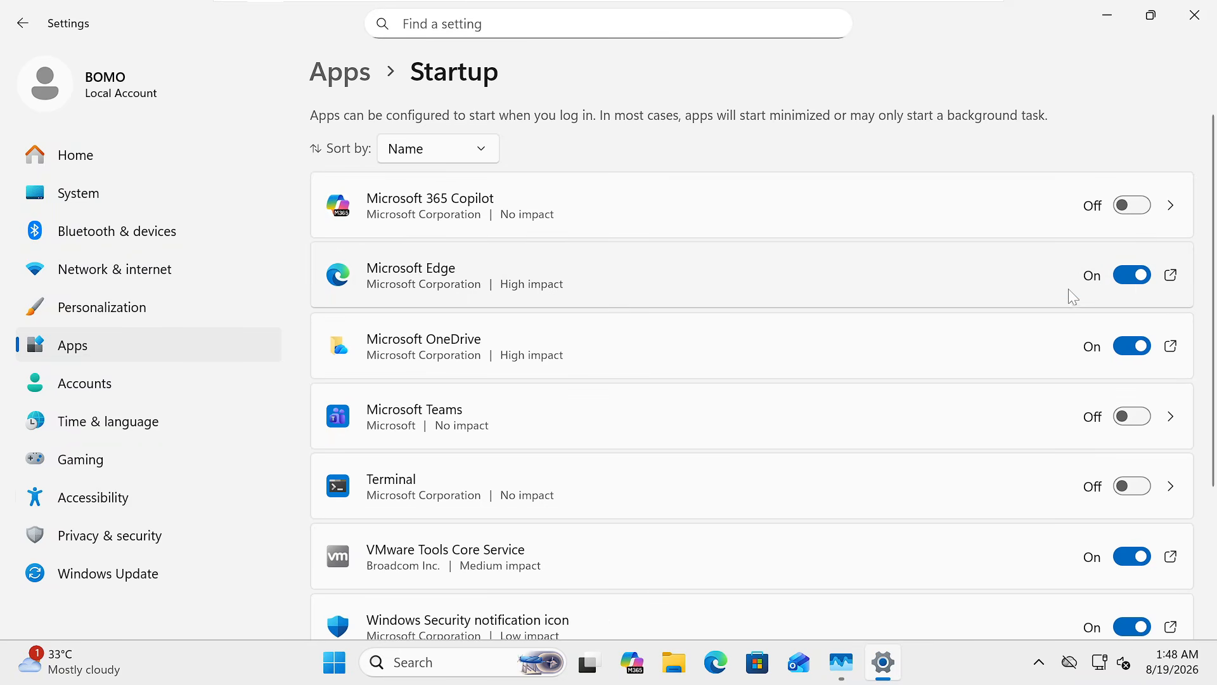
{"action": "left_click", "coordinate": [1131, 275]}
{"action": "left_click", "coordinate": [1132, 346]}
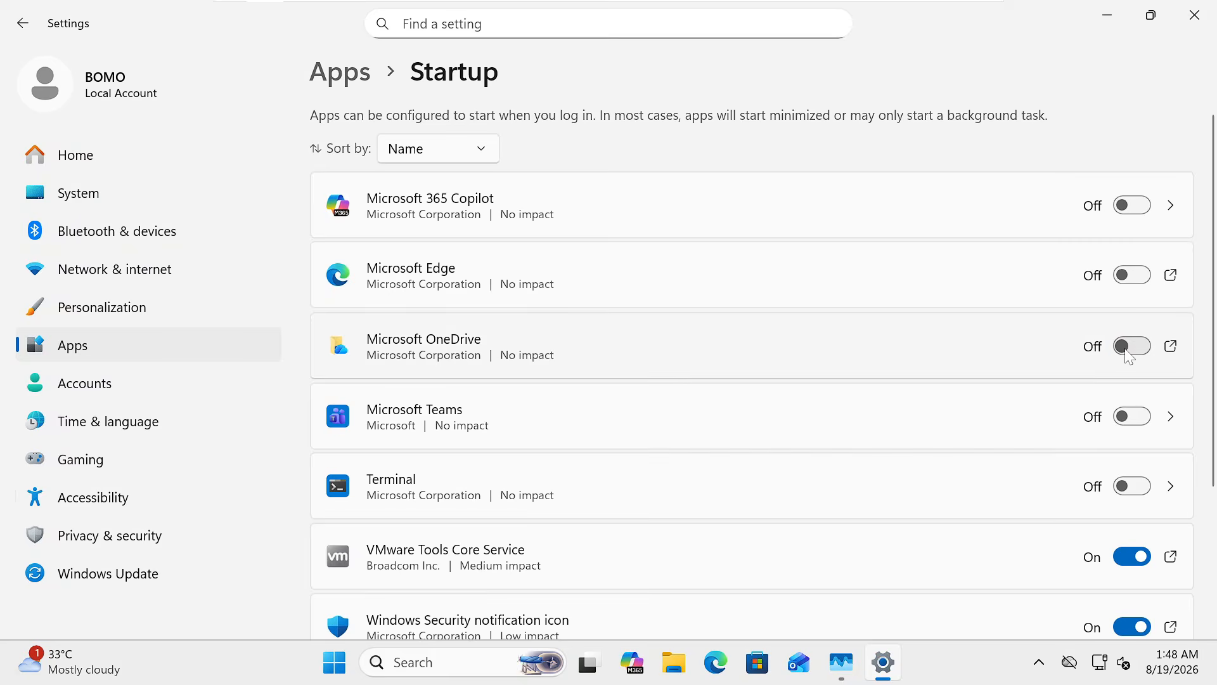
{"action": "scroll", "coordinate": [742, 388], "scroll_direction": "down", "scroll_amount": 2}
{"action": "scroll", "coordinate": [739, 374], "scroll_direction": "up", "scroll_amount": 2}
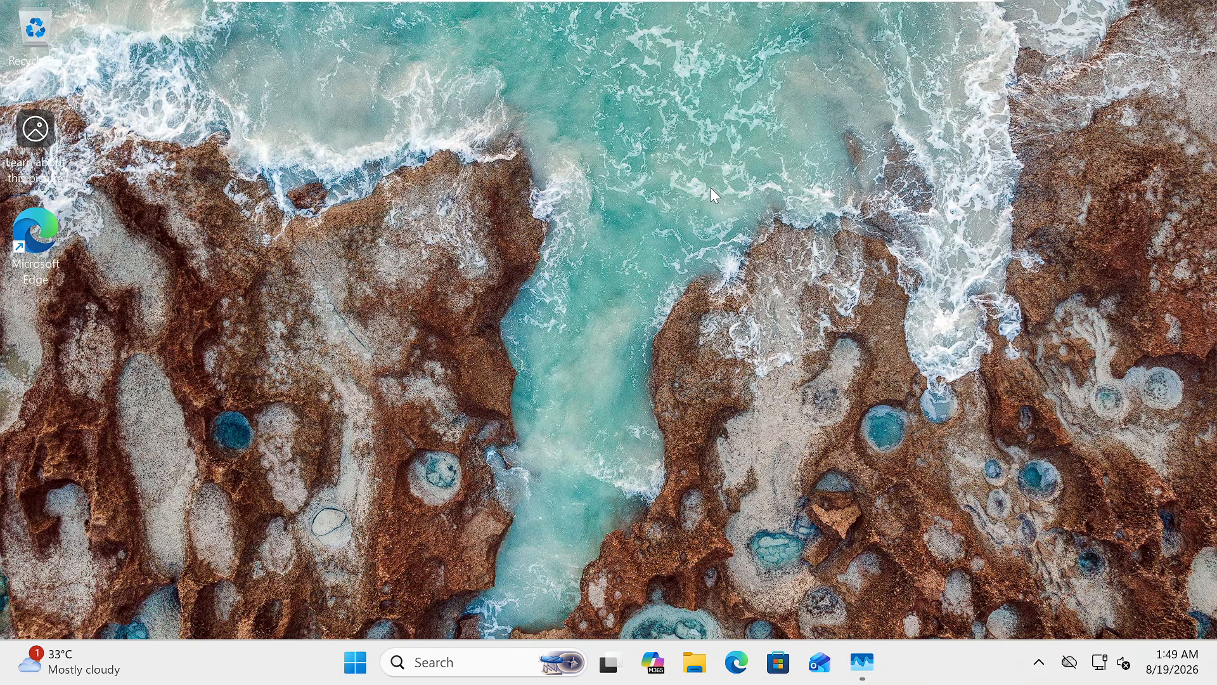
Review the preinstalled apps in the Start menu's full app list, then close it
{"action": "left_click", "coordinate": [357, 663]}
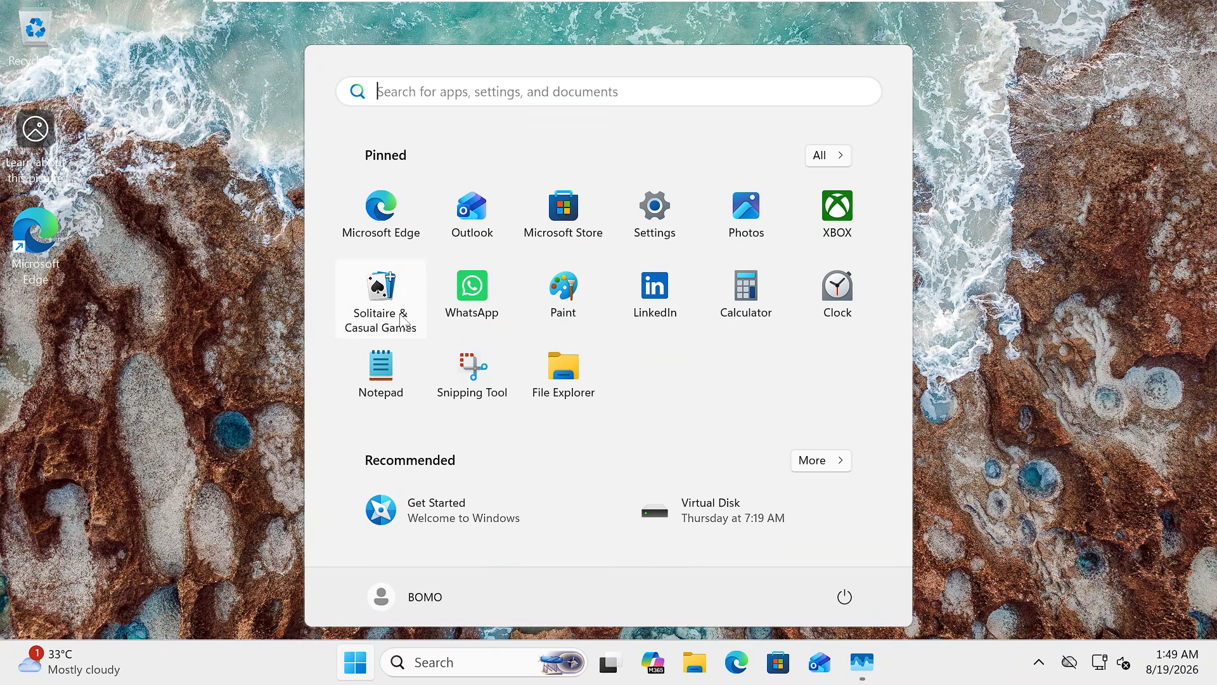
{"action": "left_click", "coordinate": [827, 156]}
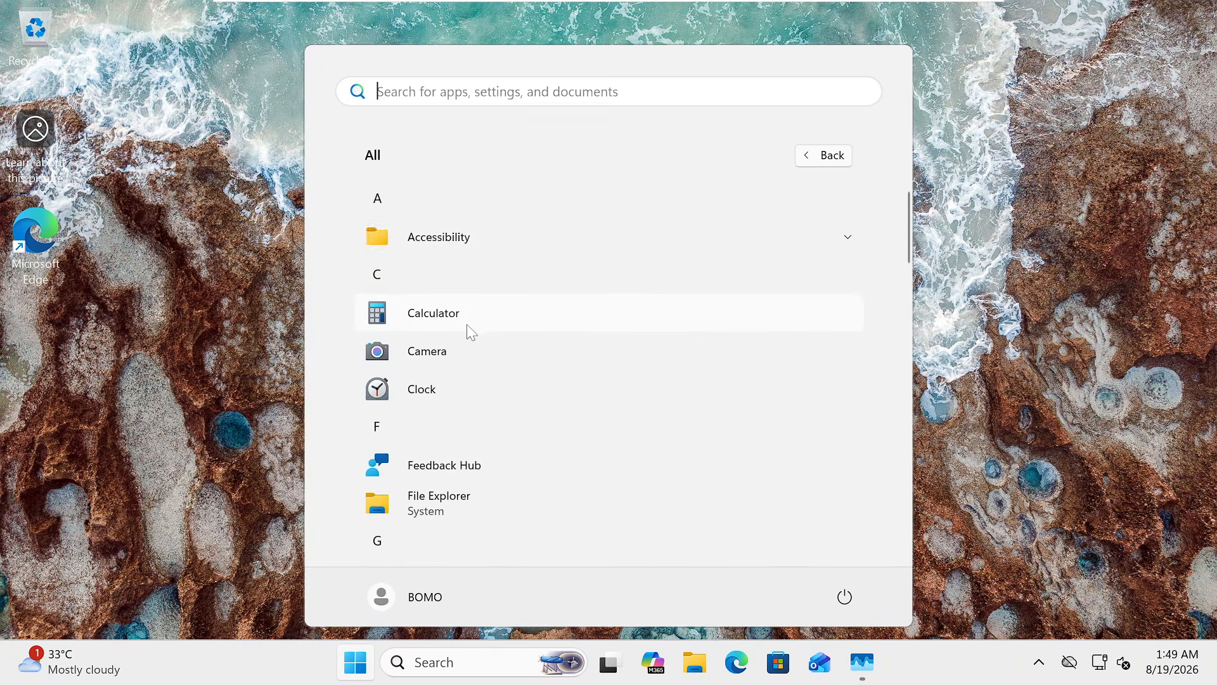
{"action": "scroll", "coordinate": [466, 324], "scroll_direction": "down", "scroll_amount": 4}
{"action": "scroll", "coordinate": [505, 255], "scroll_direction": "down", "scroll_amount": 4}
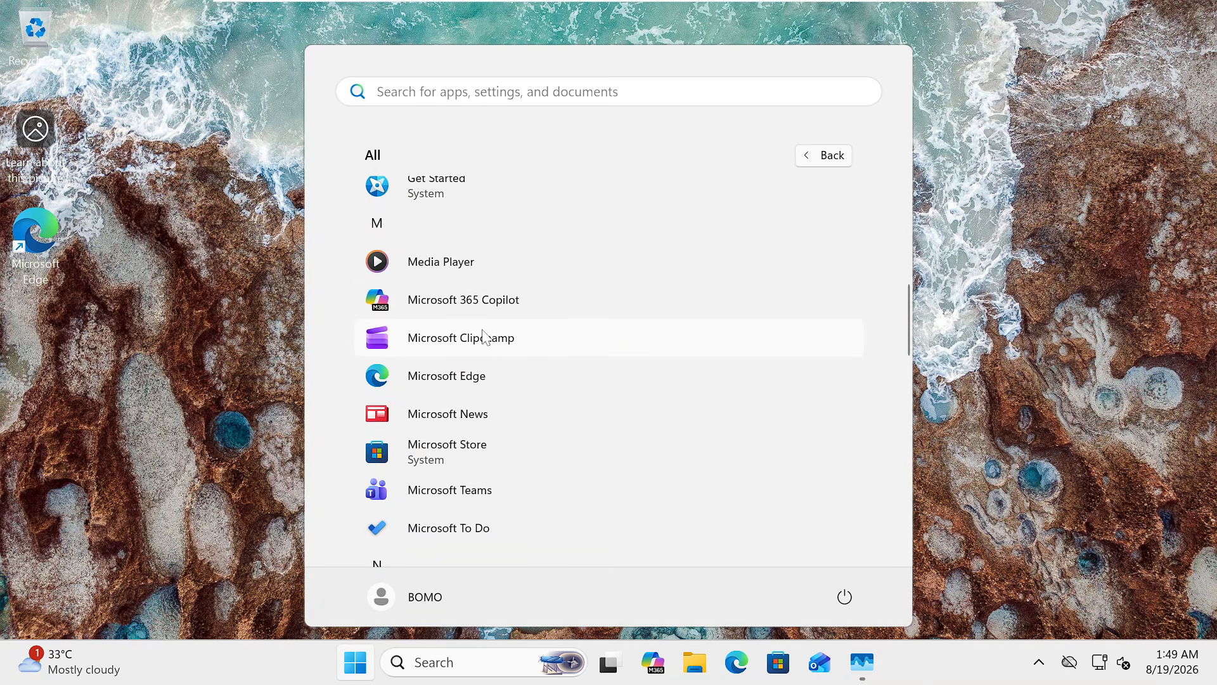
{"action": "scroll", "coordinate": [485, 309], "scroll_direction": "down", "scroll_amount": 2}
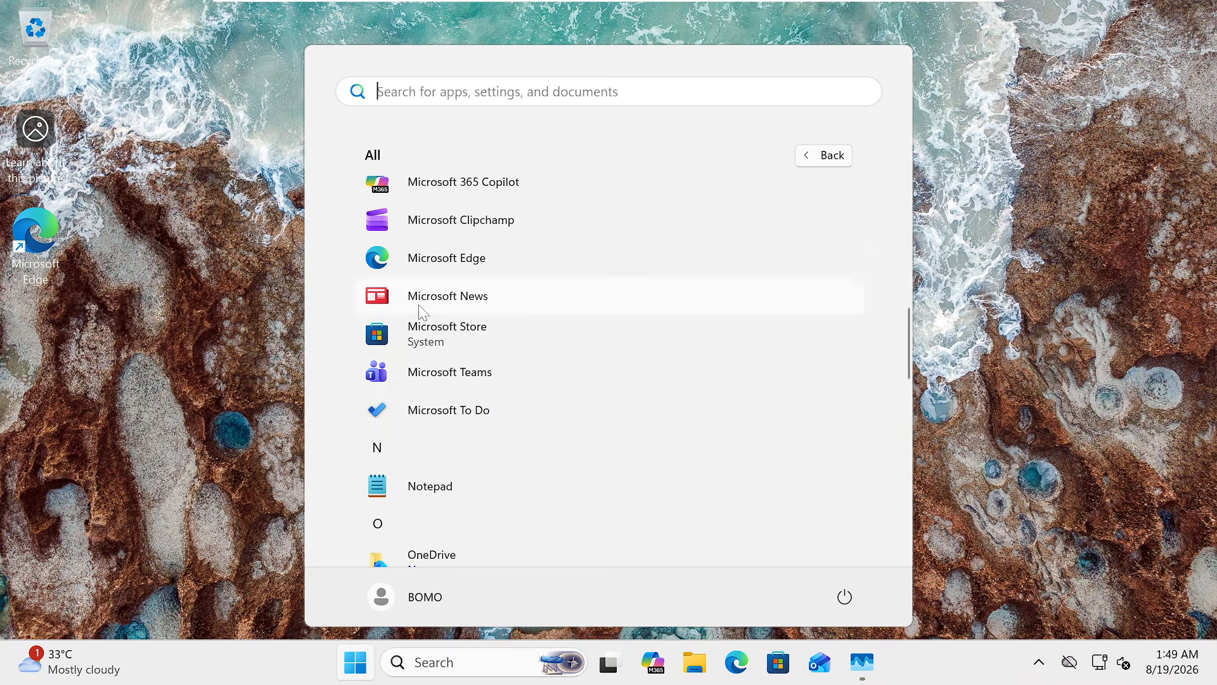
{"action": "left_click", "coordinate": [282, 353]}
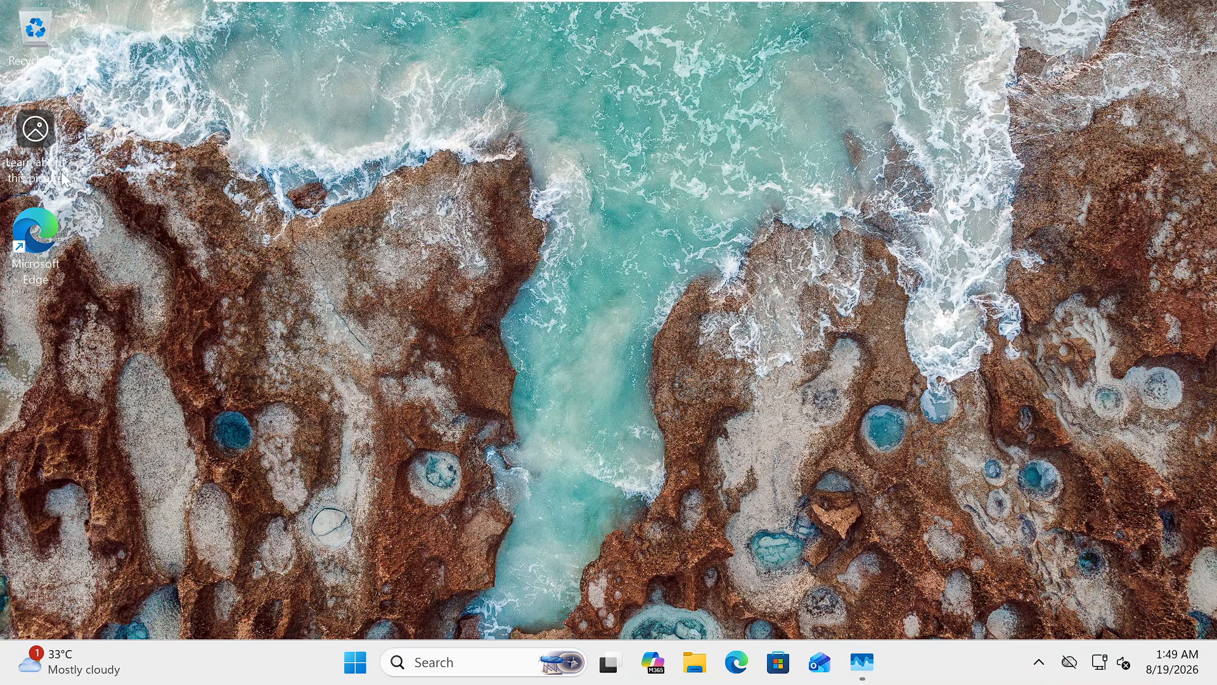
Switch to Microsoft Edge and search the web for windows 11 debloater
{"action": "double_click", "coordinate": [58, 224]}
{"action": "type", "text": "Win"}
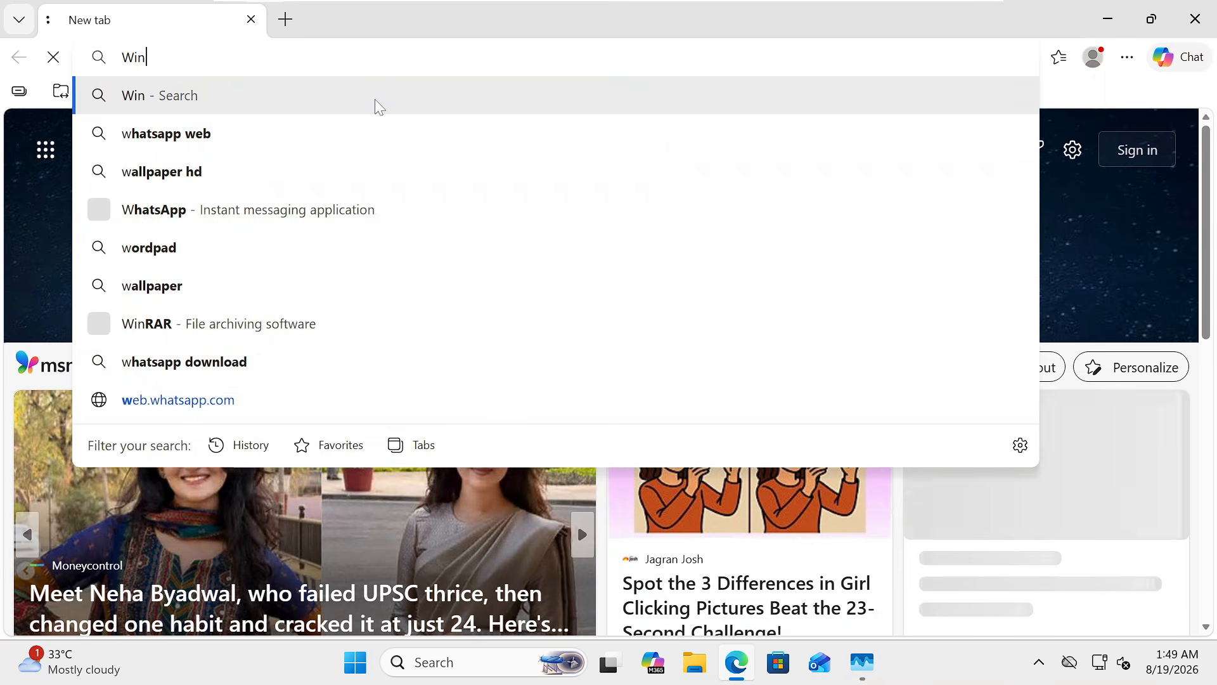
{"action": "type", "text": "dows 11"}
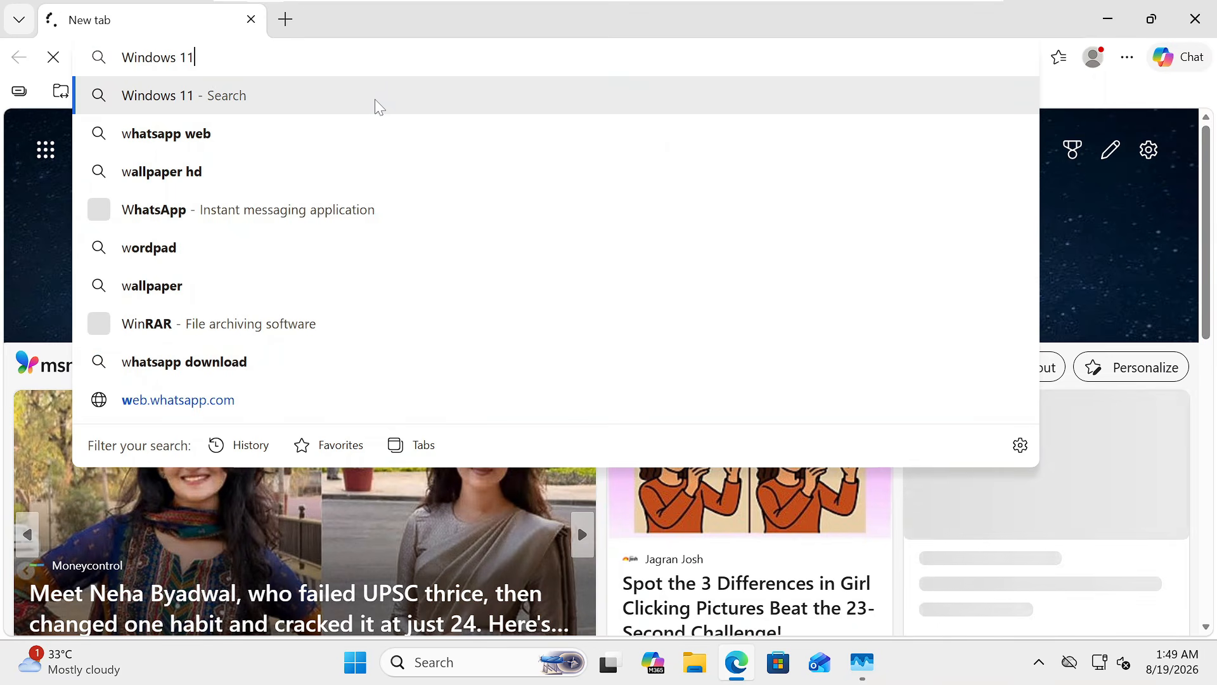
{"action": "type", "text": " debloat"}
{"action": "key", "text": "Return"}
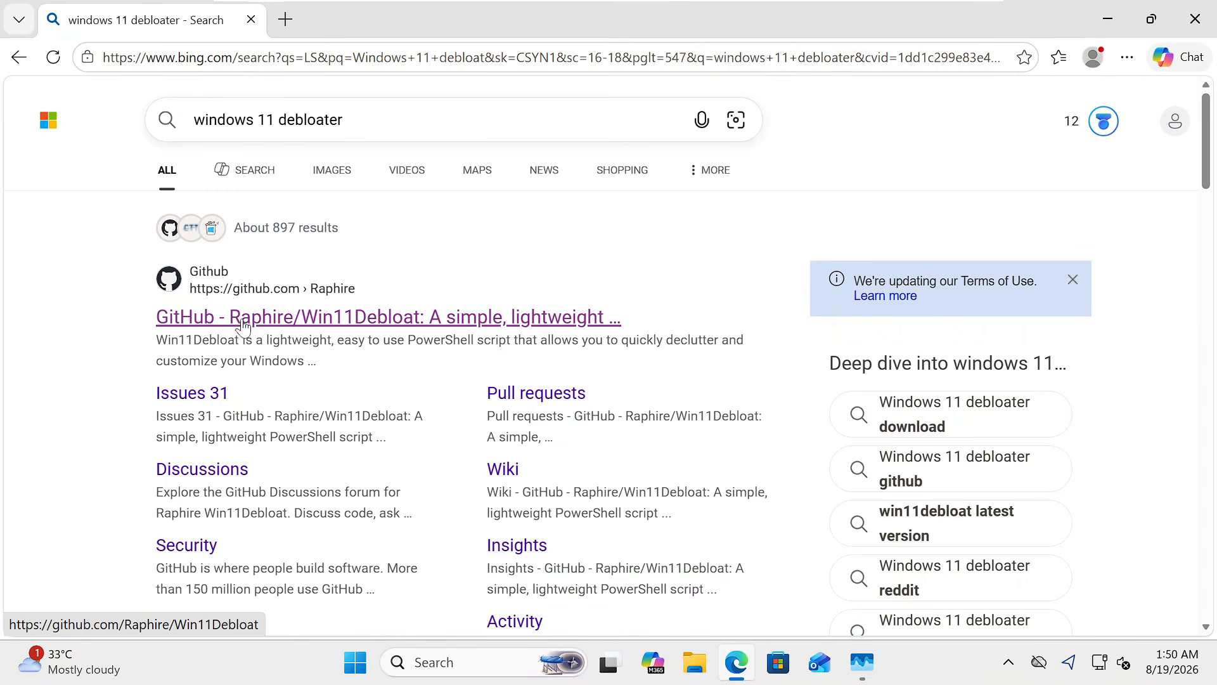
Open the Raphire/Win11Debloat GitHub repository and copy the PowerShell command given under its Quick method
{"action": "left_click", "coordinate": [360, 319]}
{"action": "scroll", "coordinate": [386, 345], "scroll_direction": "down", "scroll_amount": 20}
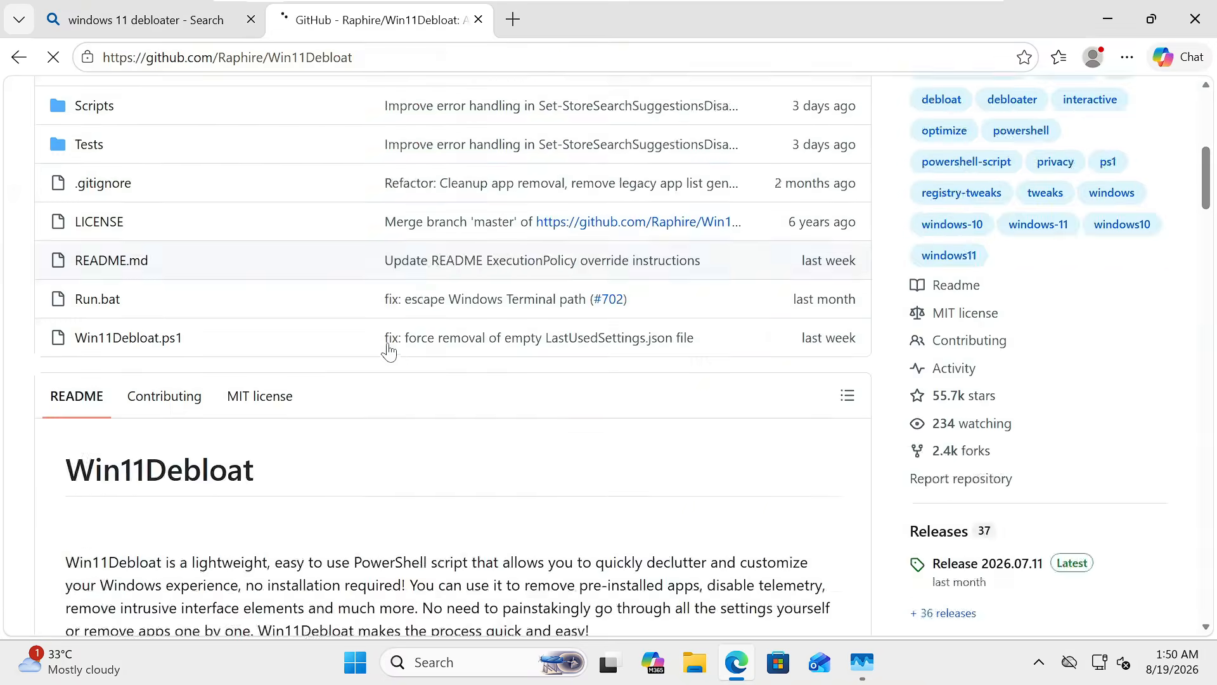
{"action": "scroll", "coordinate": [110, 233], "scroll_direction": "down", "scroll_amount": 3}
{"action": "scroll", "coordinate": [111, 233], "scroll_direction": "up", "scroll_amount": 2}
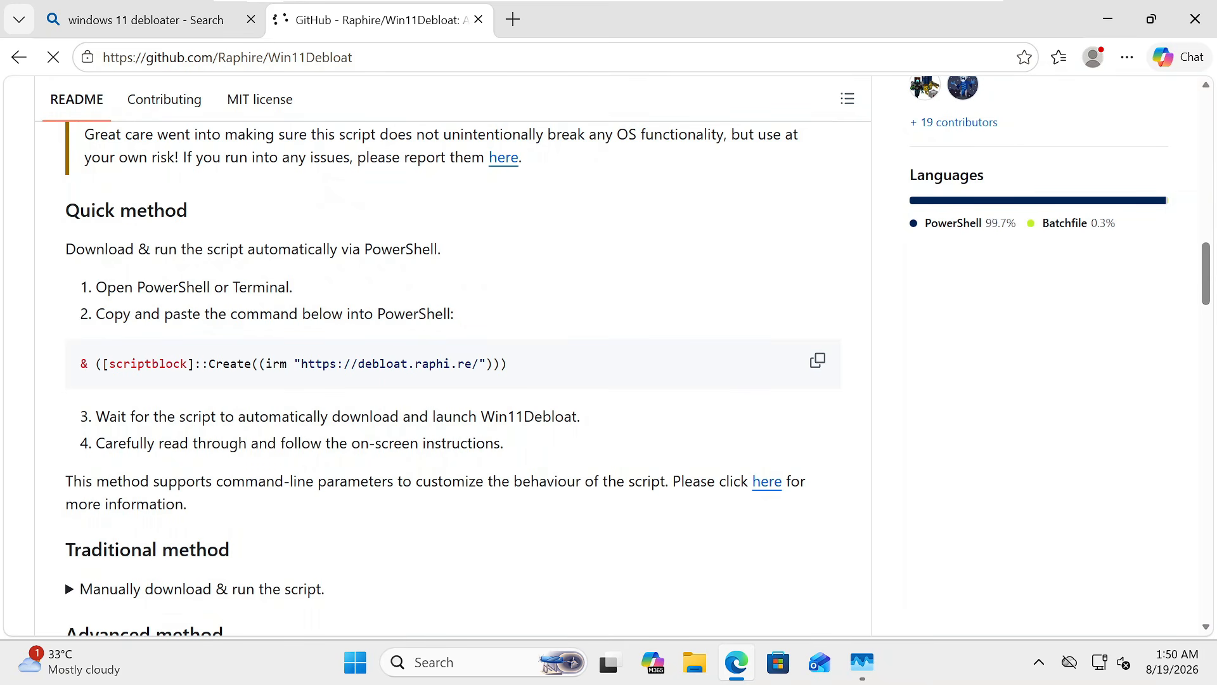
{"action": "left_click", "coordinate": [819, 362]}
Launch Windows PowerShell as administrator and run the copied Win11Debloat command
{"action": "key", "text": "super+d"}
{"action": "left_click", "coordinate": [467, 660]}
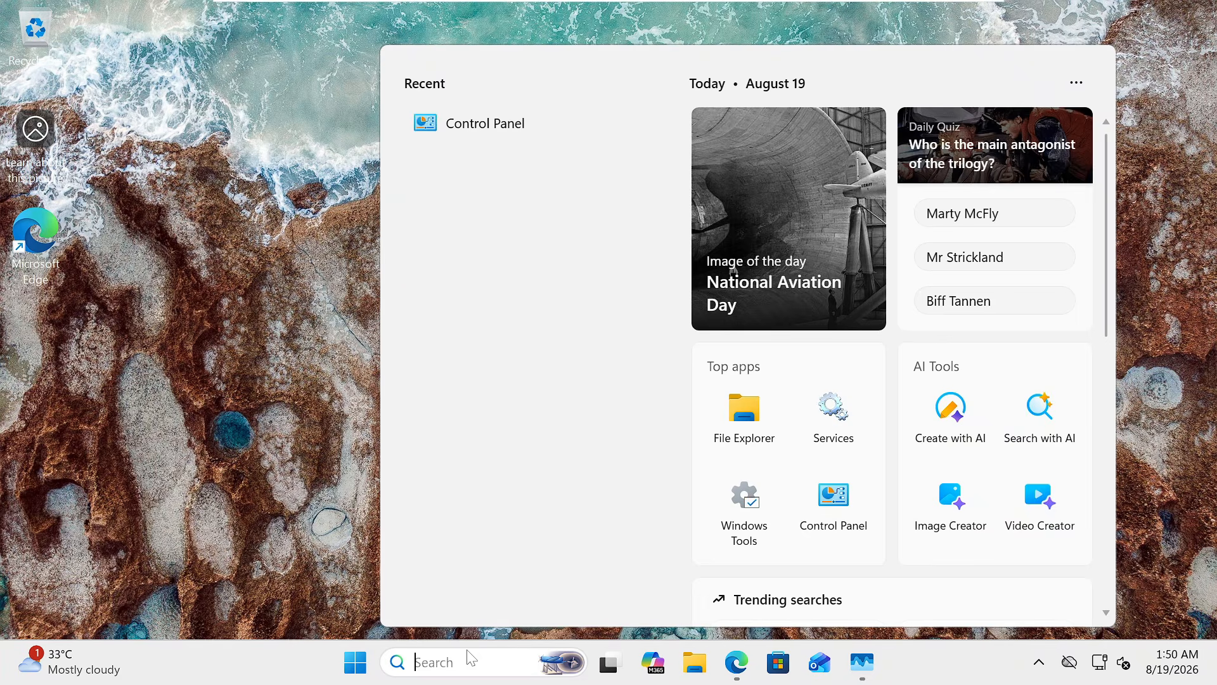
{"action": "type", "text": "power"}
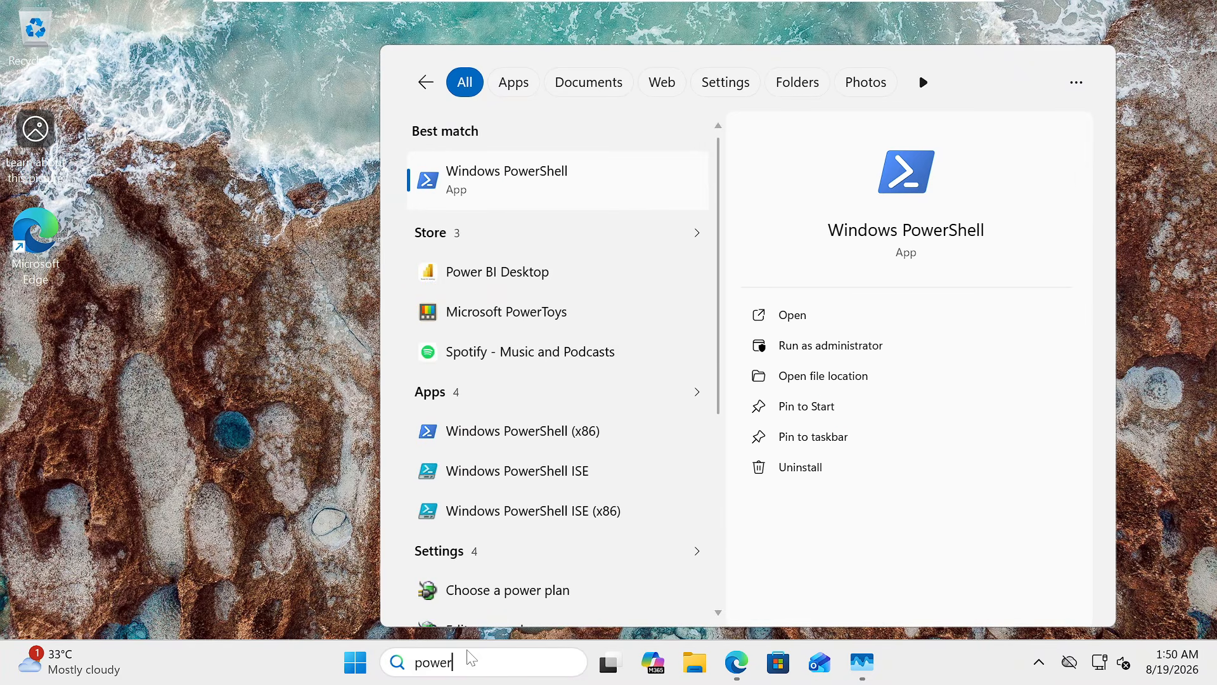
{"action": "right_click", "coordinate": [513, 187]}
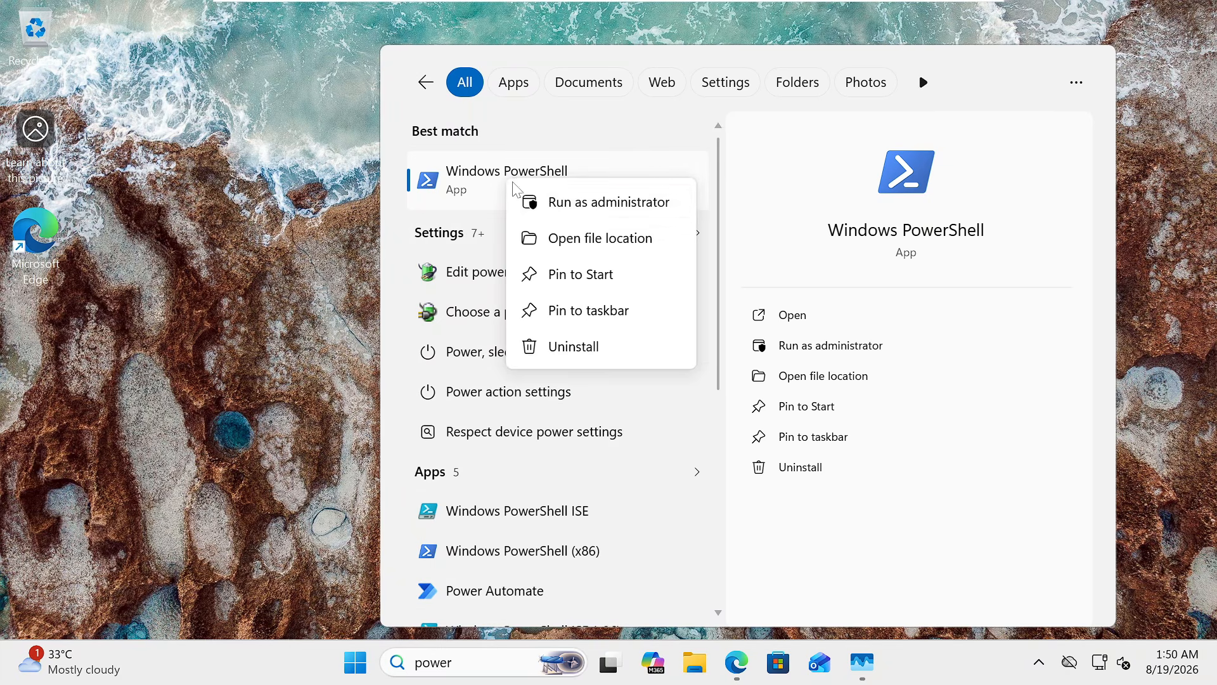
{"action": "left_click", "coordinate": [562, 203]}
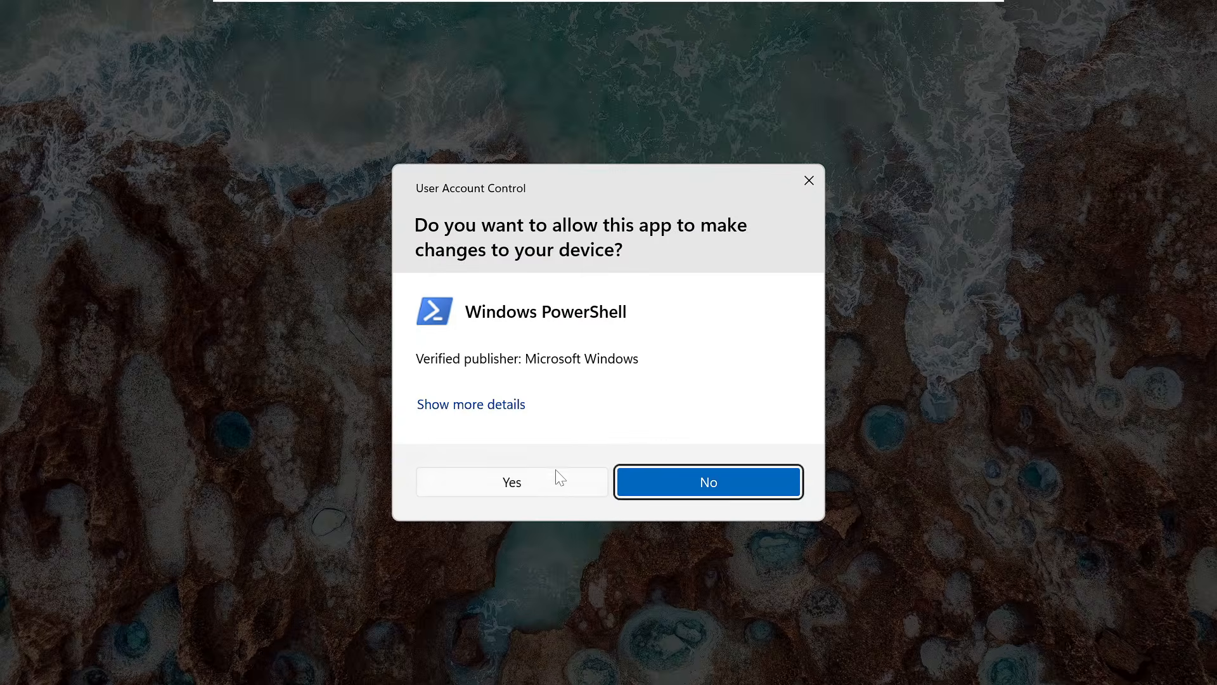
{"action": "left_click", "coordinate": [551, 482]}
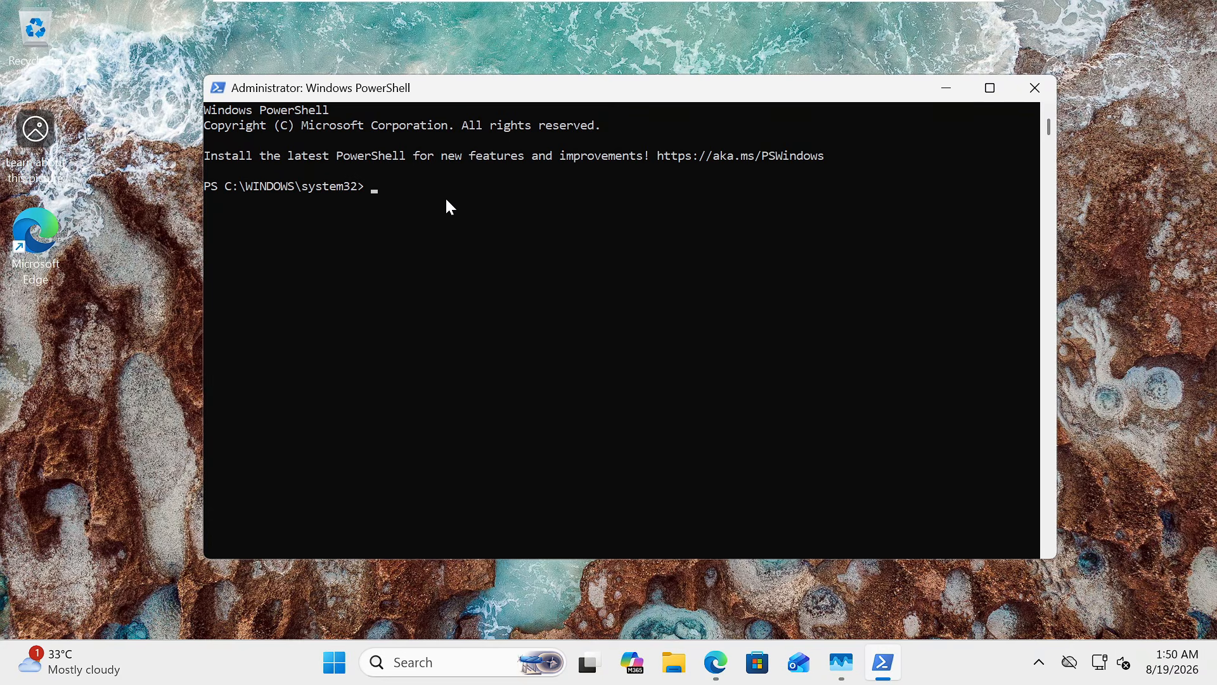
{"action": "key", "text": "ctrl+v"}
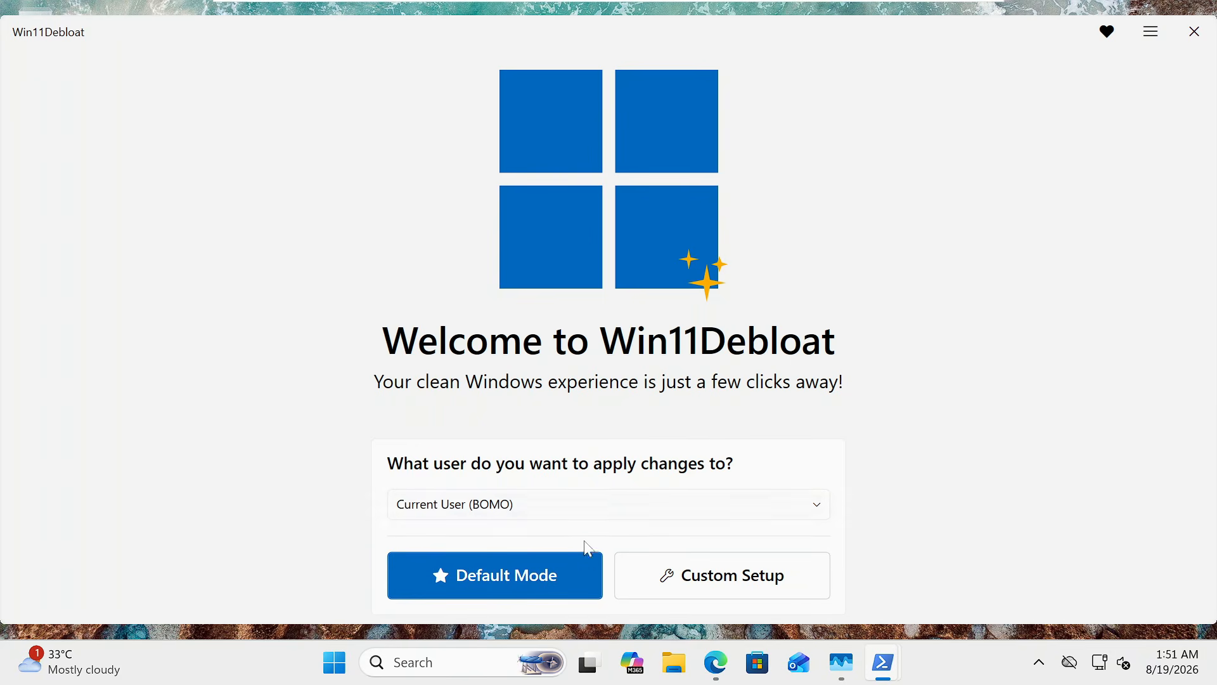
Start the Custom Setup for the current user and limit the app removal list to installed apps, checking the recommendation legend
{"action": "left_click", "coordinate": [698, 583]}
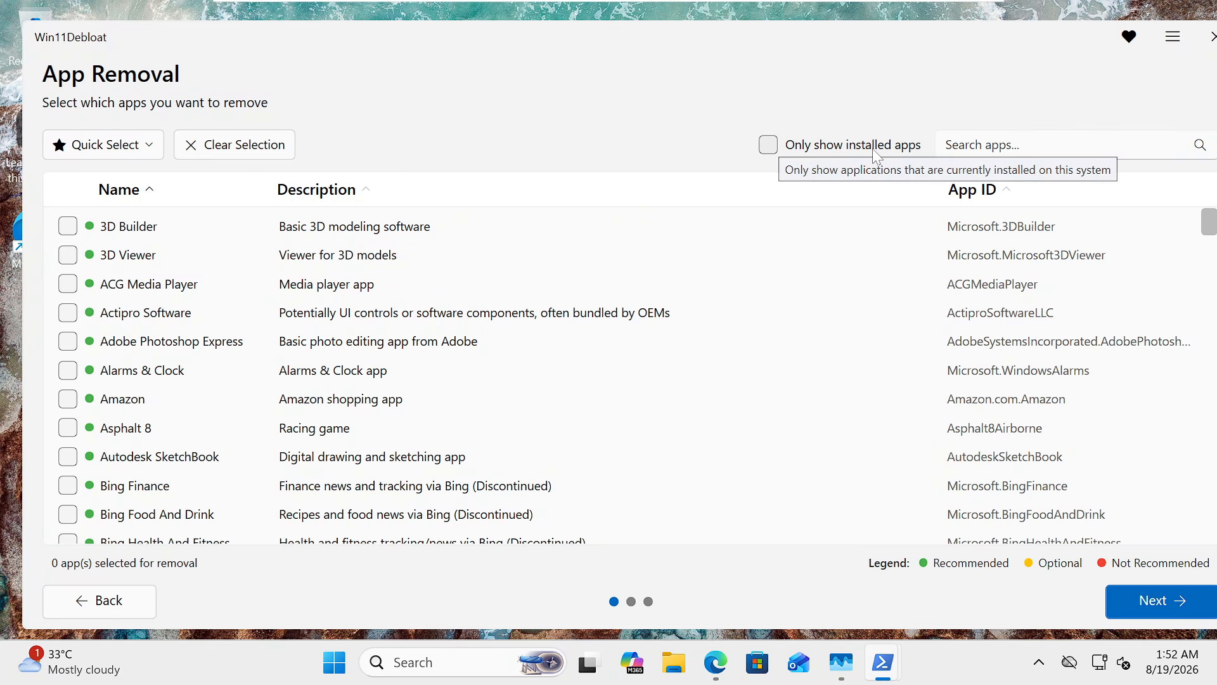
{"action": "left_click", "coordinate": [773, 148]}
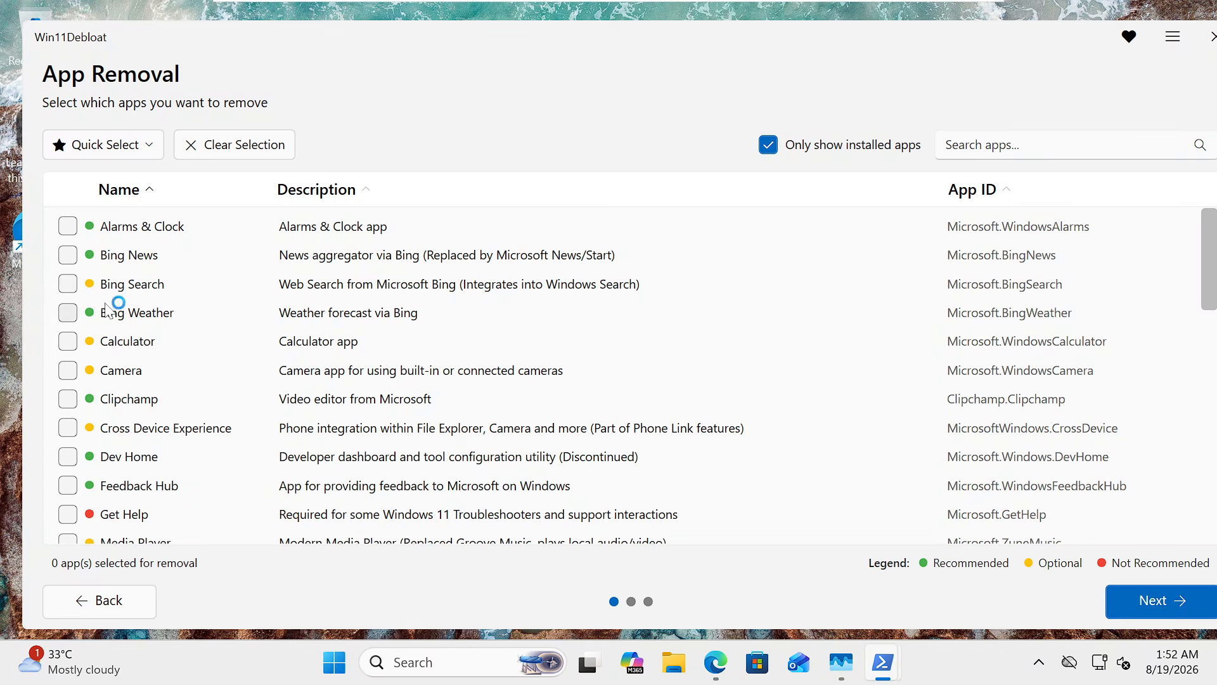
{"action": "scroll", "coordinate": [155, 317], "scroll_direction": "down", "scroll_amount": 1}
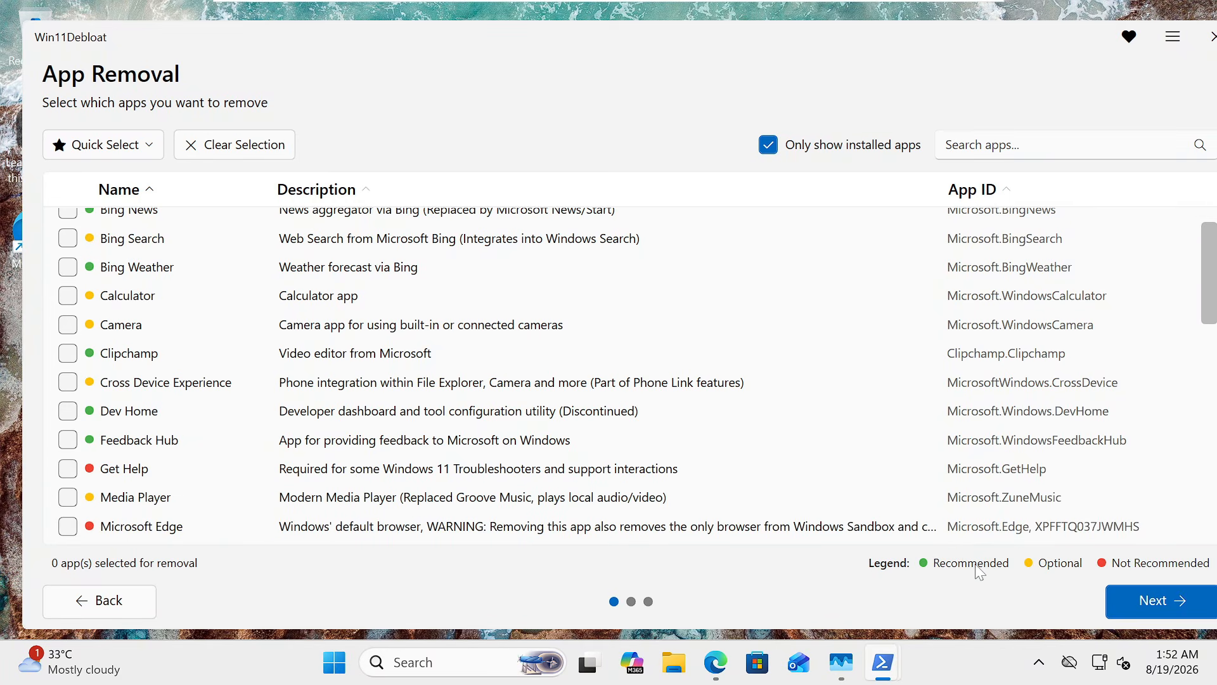
{"action": "mouse_move", "coordinate": [951, 569]}
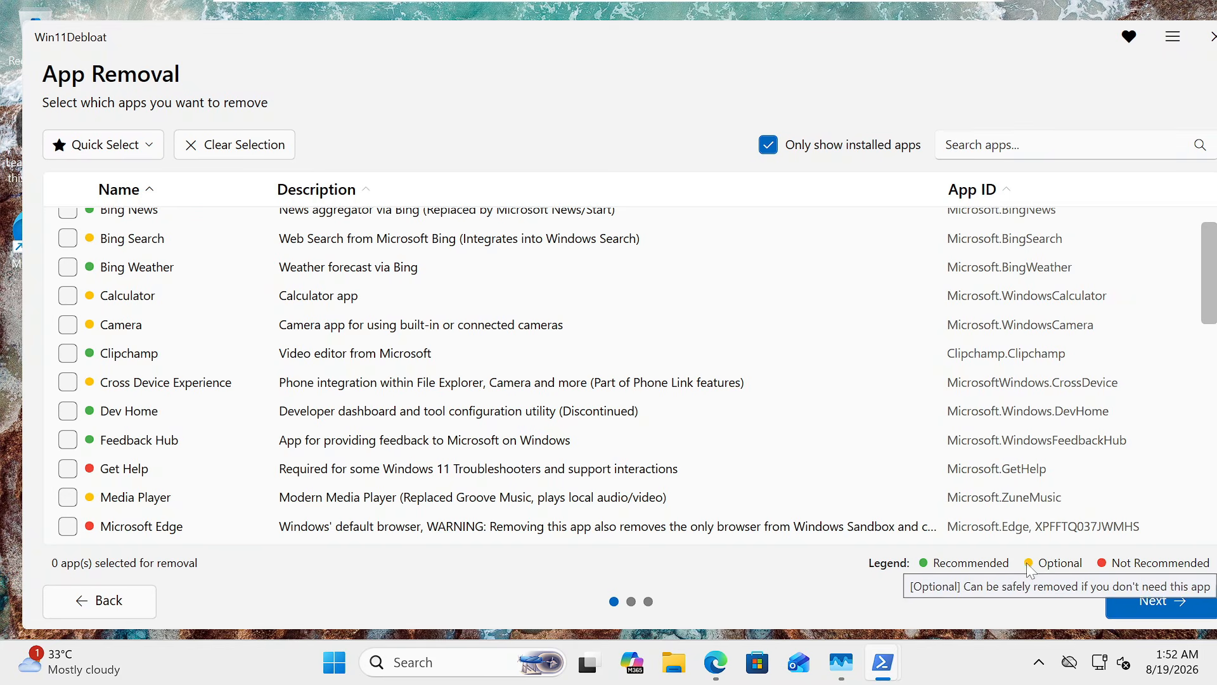
{"action": "mouse_move", "coordinate": [1149, 566]}
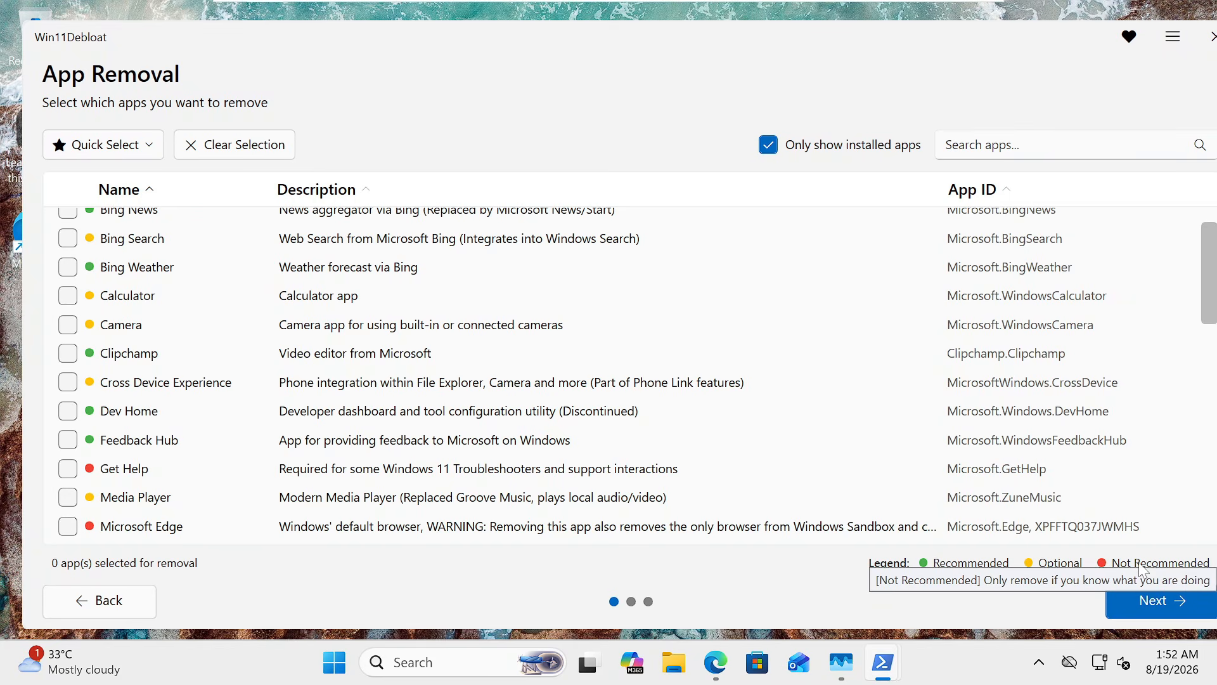
Mark Alarms & Clock, Bing News, Bing Search, Bing Weather, Clipchamp, Office Hub, OneDrive and Phone Link for removal
{"action": "scroll", "coordinate": [420, 405], "scroll_direction": "down", "scroll_amount": 2}
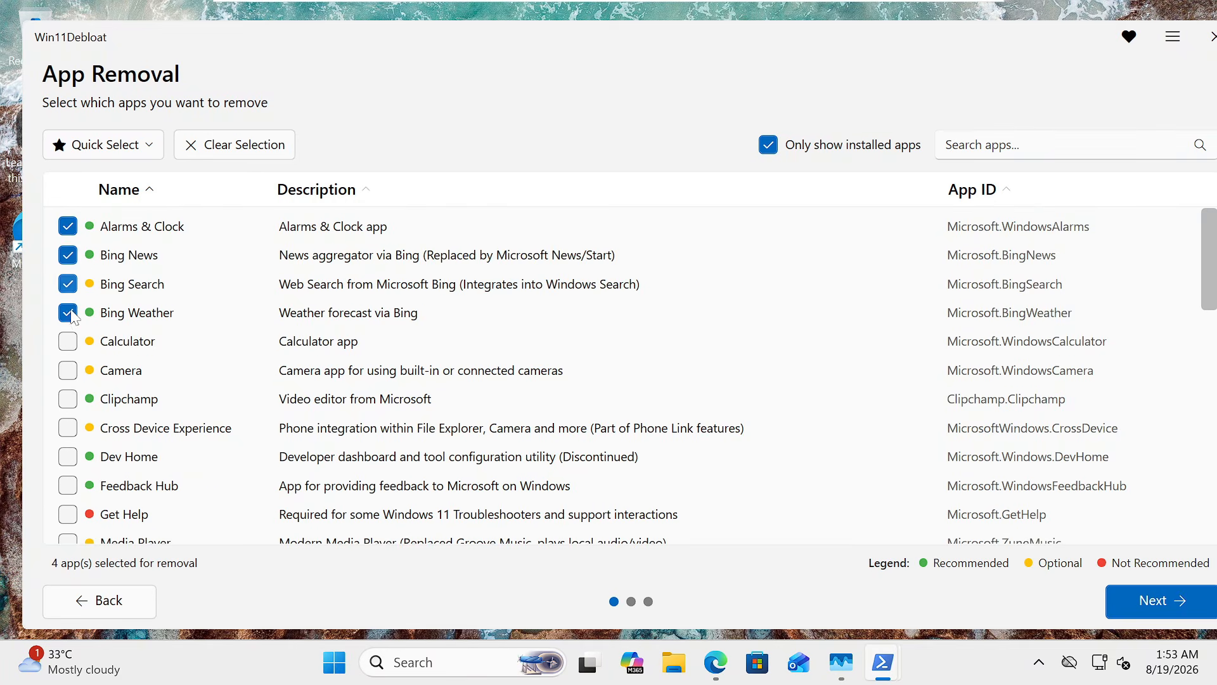
{"action": "scroll", "coordinate": [70, 317], "scroll_direction": "down", "scroll_amount": 1}
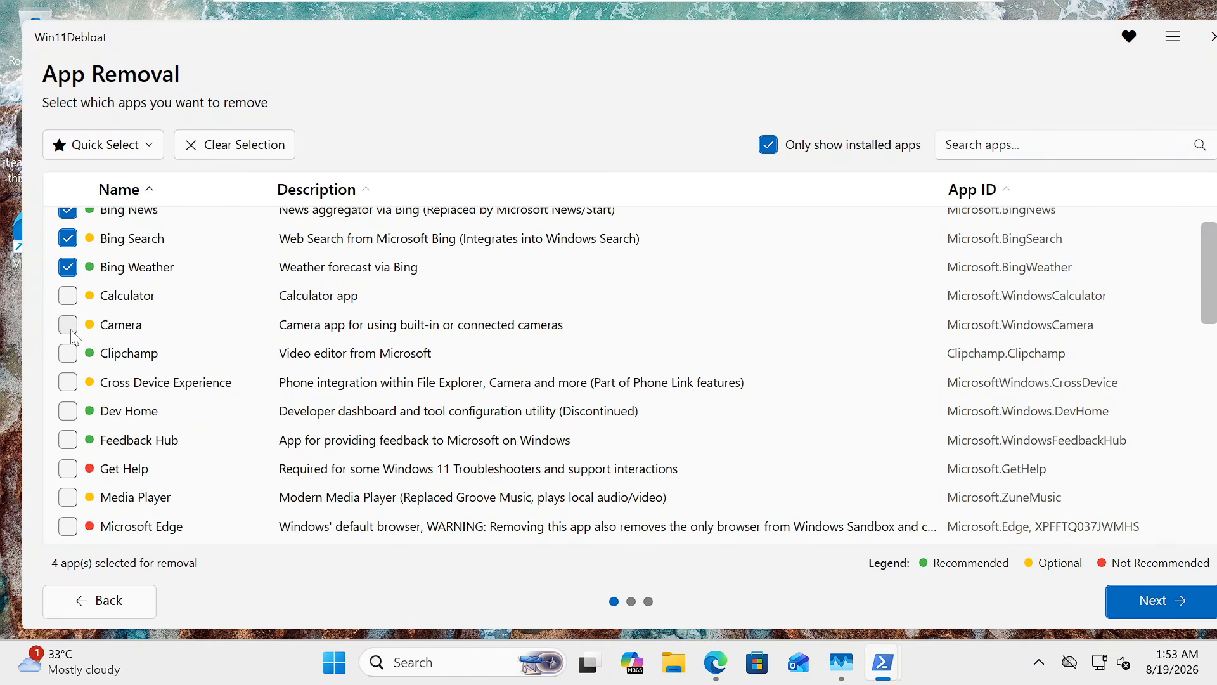
{"action": "left_click", "coordinate": [70, 356]}
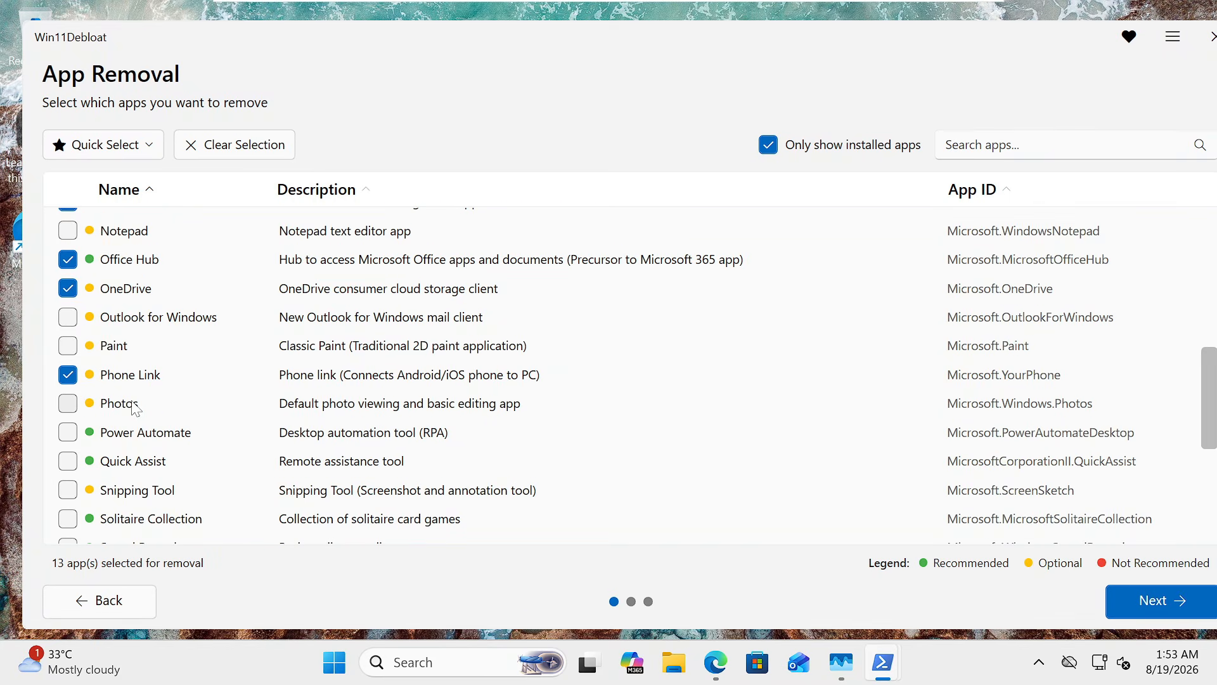
Mark Quick Assist, Solitaire Collection, Sound Recorder, Sticky Notes and all the Xbox apps and components for removal
{"action": "scroll", "coordinate": [134, 412], "scroll_direction": "down", "scroll_amount": 1}
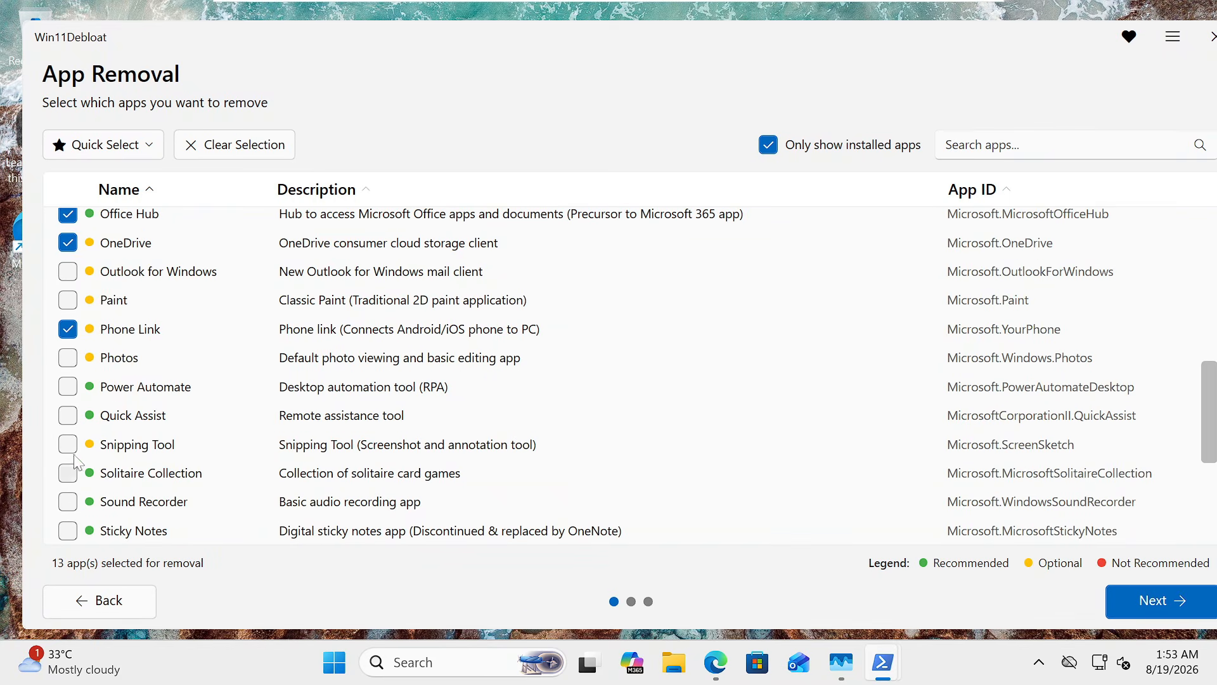
{"action": "left_click", "coordinate": [68, 416]}
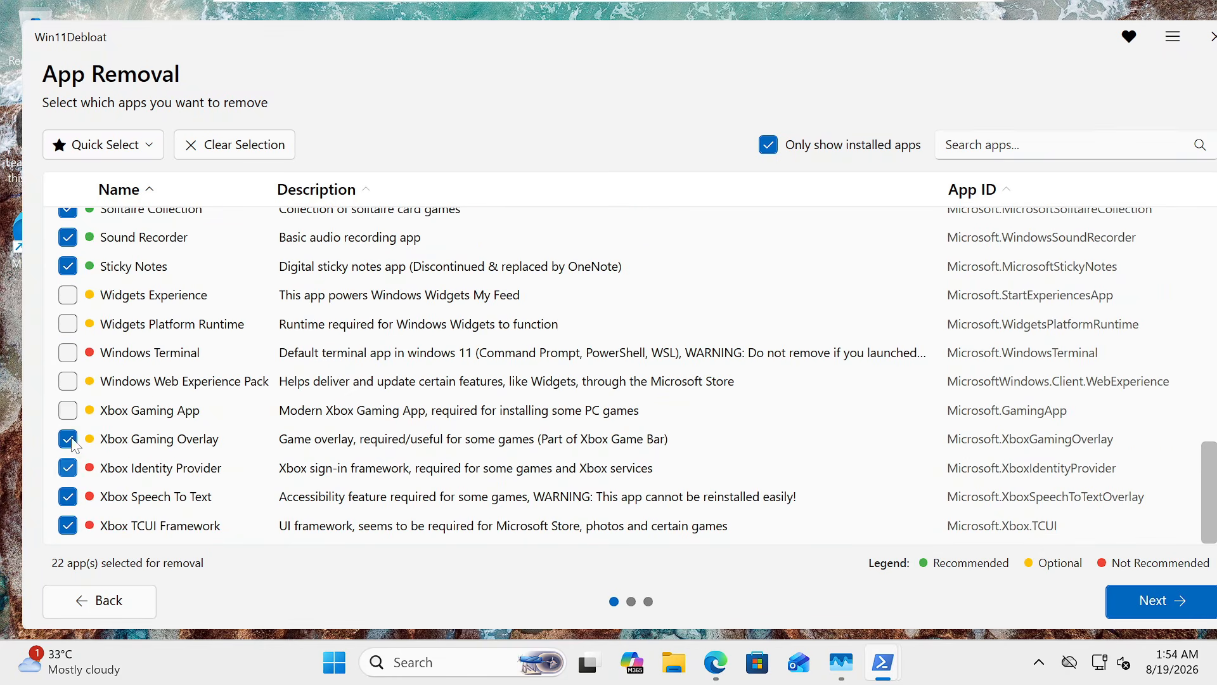
{"action": "left_click", "coordinate": [69, 413]}
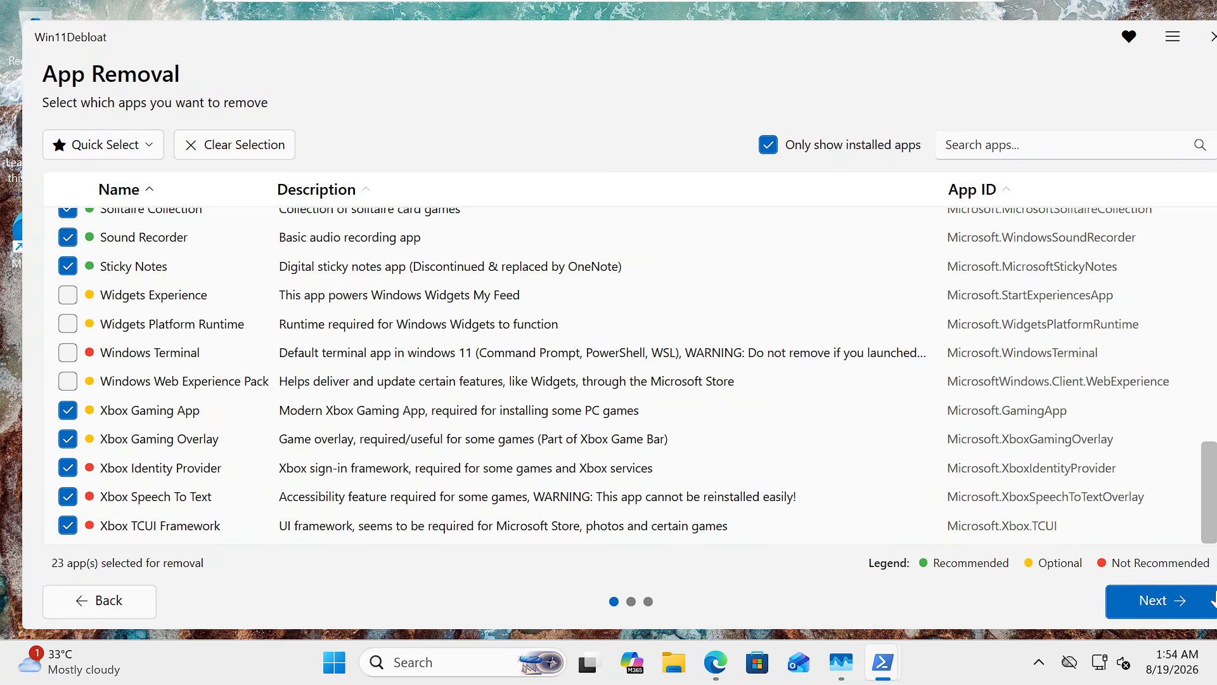
Proceed to System Tweaks and select every Privacy & Suggested Content option except hiding Microsoft 365 Copilot ads in Settings Home
{"action": "left_click", "coordinate": [1172, 602]}
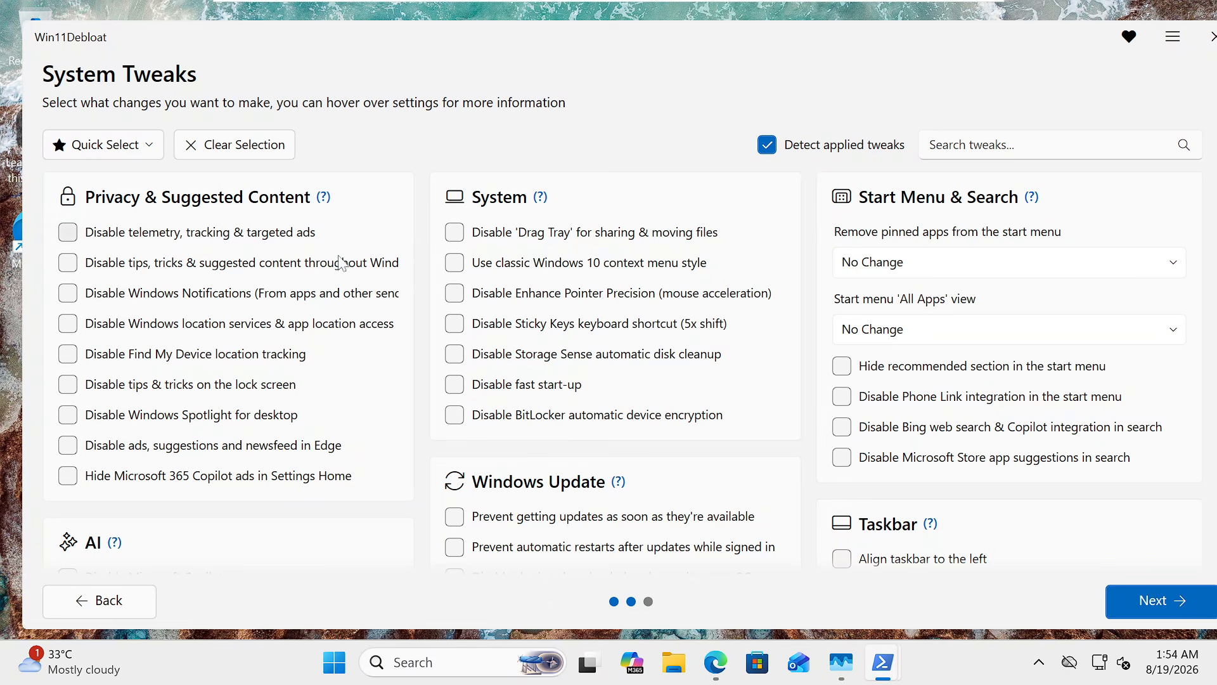
{"action": "left_click", "coordinate": [162, 239]}
{"action": "left_click", "coordinate": [165, 265]}
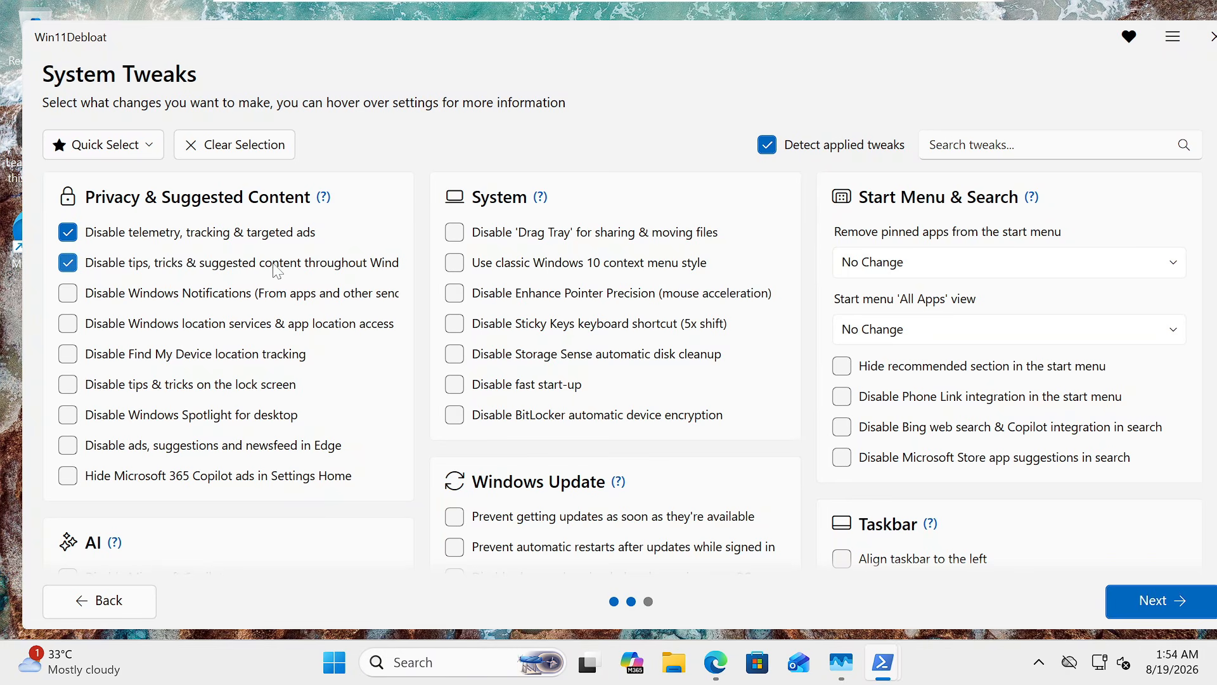
{"action": "left_click", "coordinate": [202, 298]}
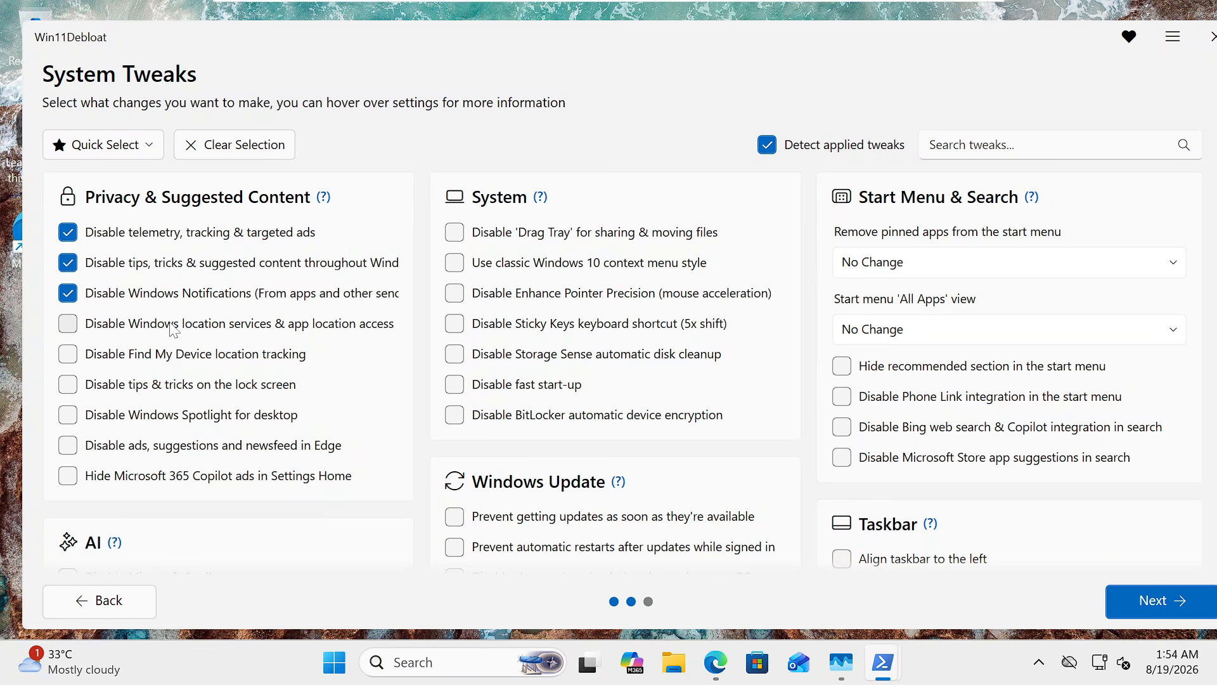
{"action": "left_click", "coordinate": [185, 329]}
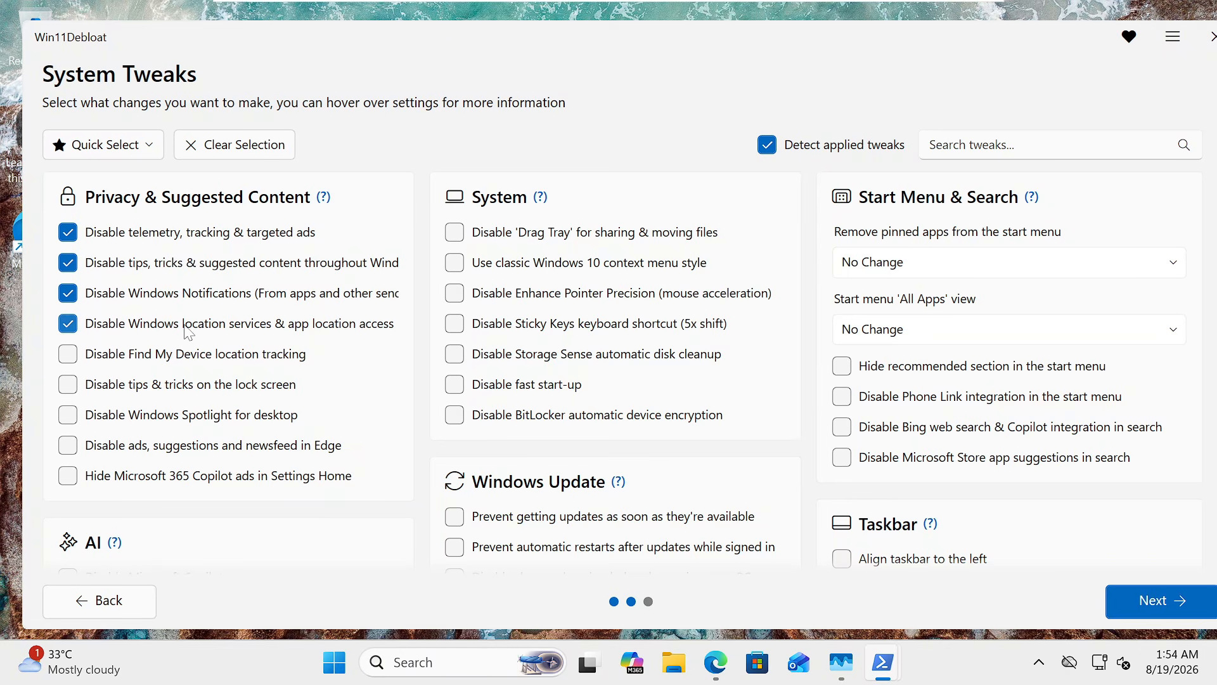
{"action": "left_click", "coordinate": [182, 360]}
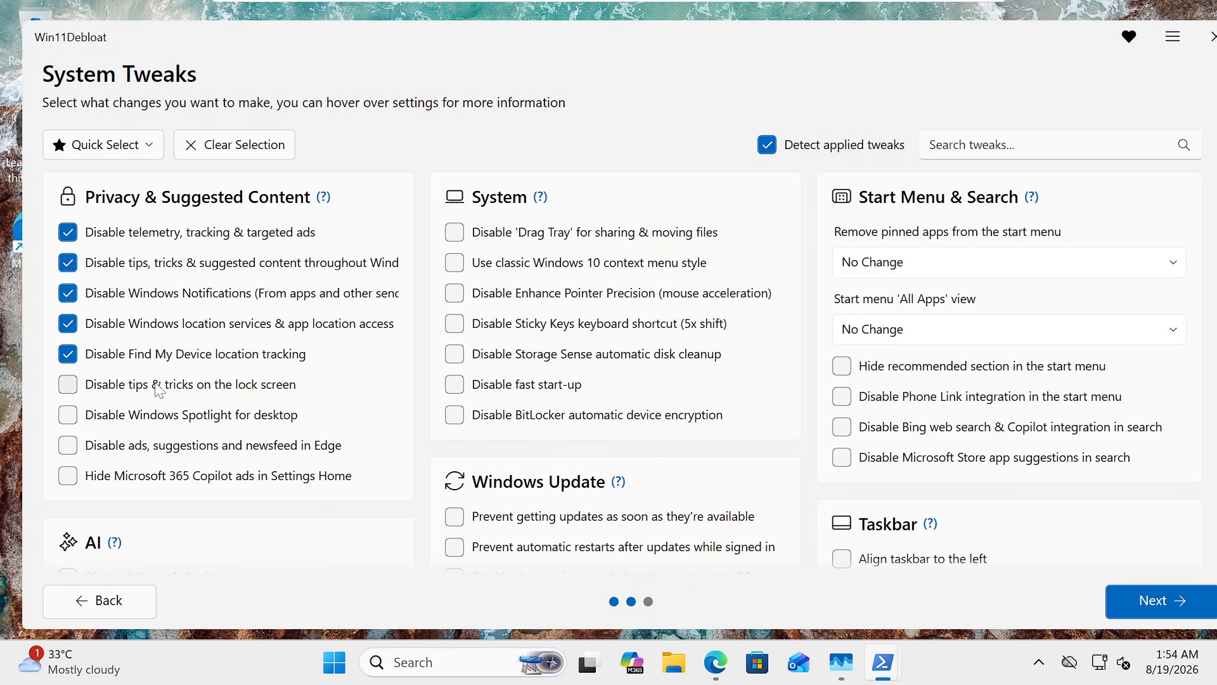
{"action": "left_click", "coordinate": [158, 388]}
{"action": "left_click", "coordinate": [160, 419]}
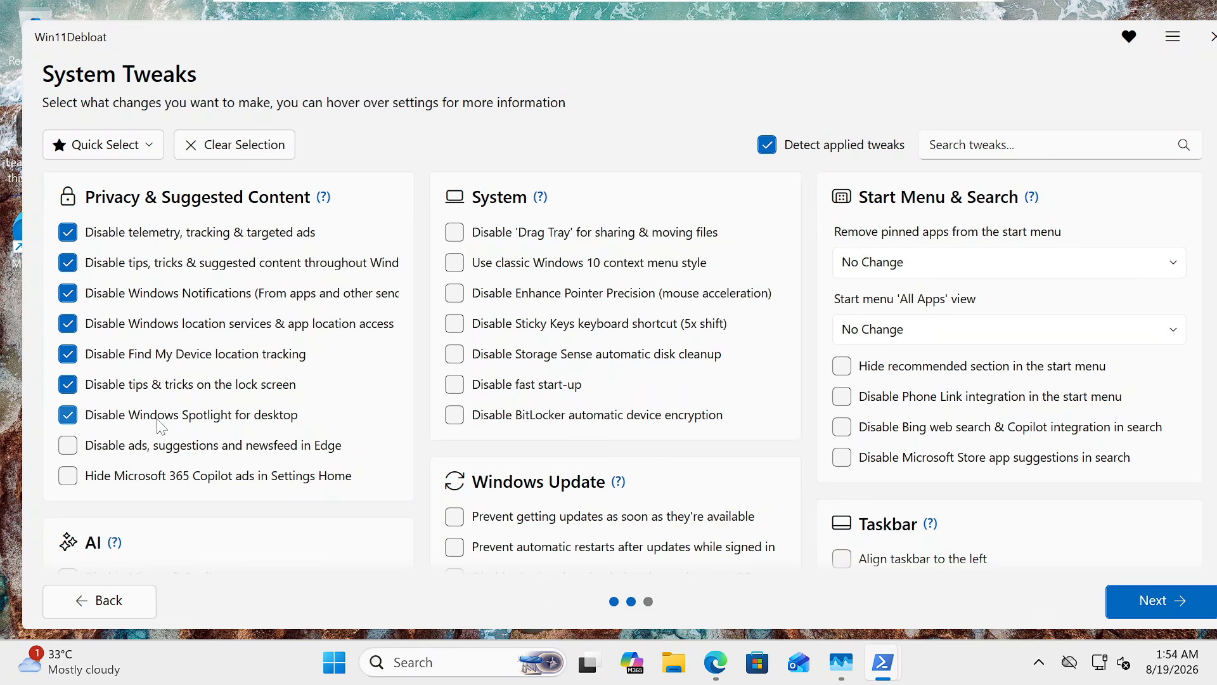
{"action": "left_click", "coordinate": [155, 443]}
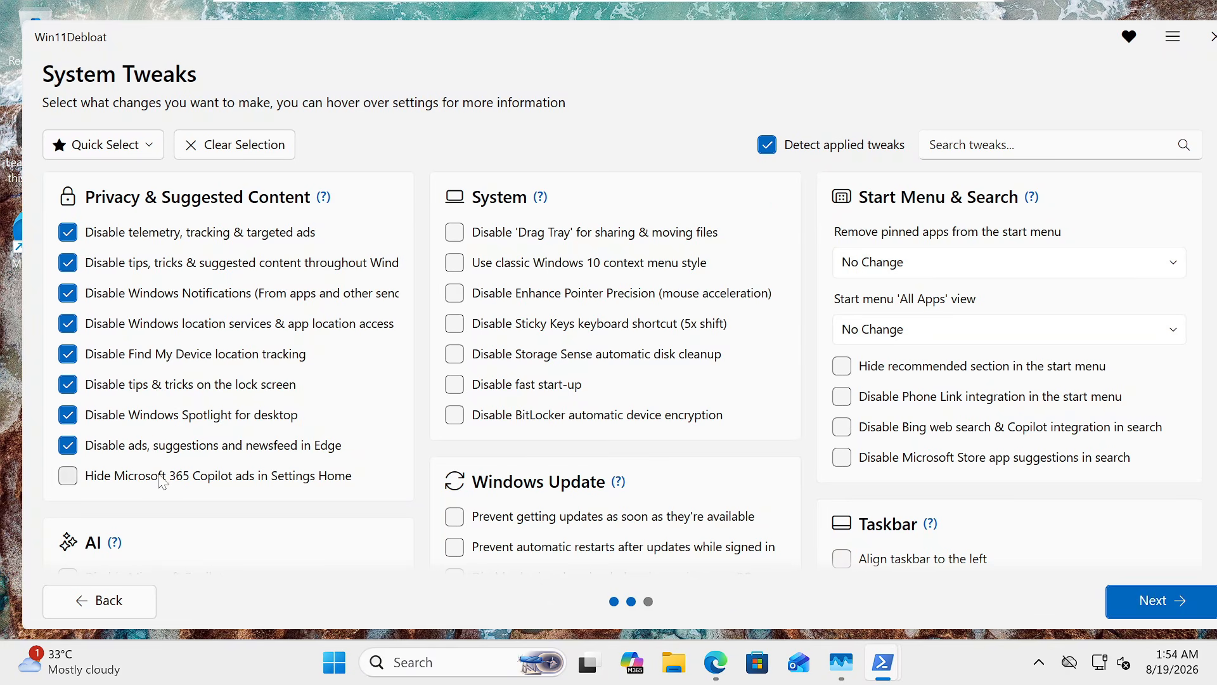
{"action": "scroll", "coordinate": [155, 457], "scroll_direction": "down", "scroll_amount": 1}
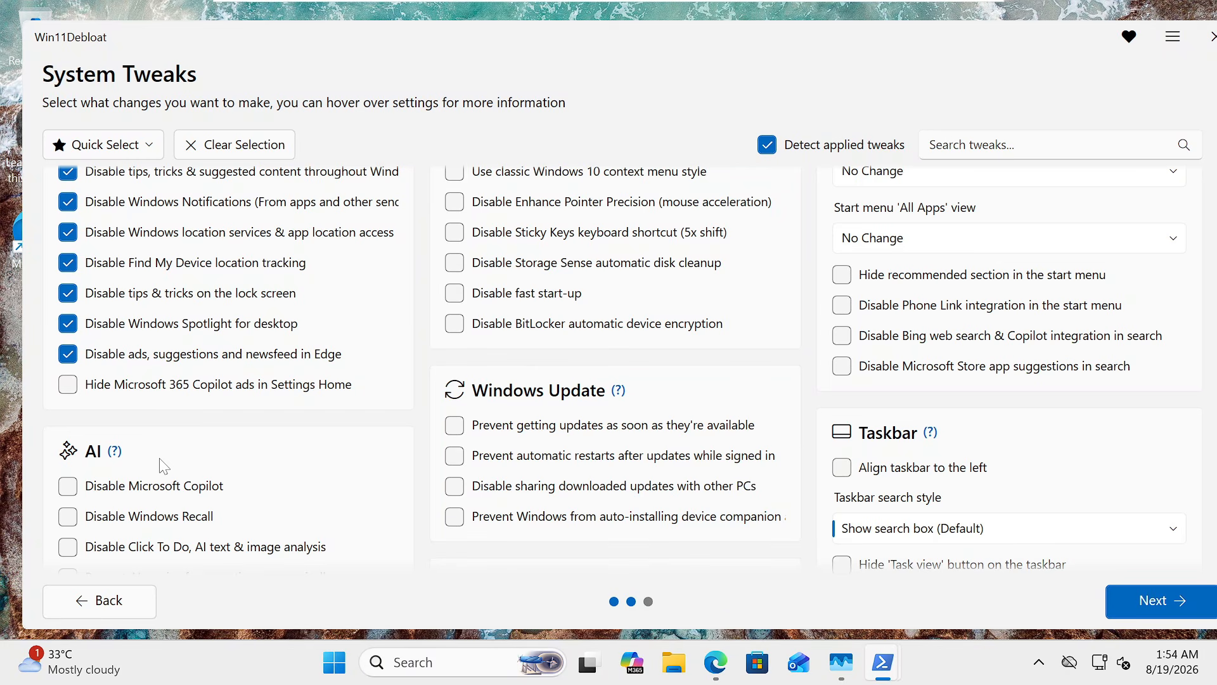
Select every AI tweak: disable Copilot, Recall, Click To Do, AI service autostart, and AI features in Edge, Paint and Notepad
{"action": "scroll", "coordinate": [146, 470], "scroll_direction": "down", "scroll_amount": 2}
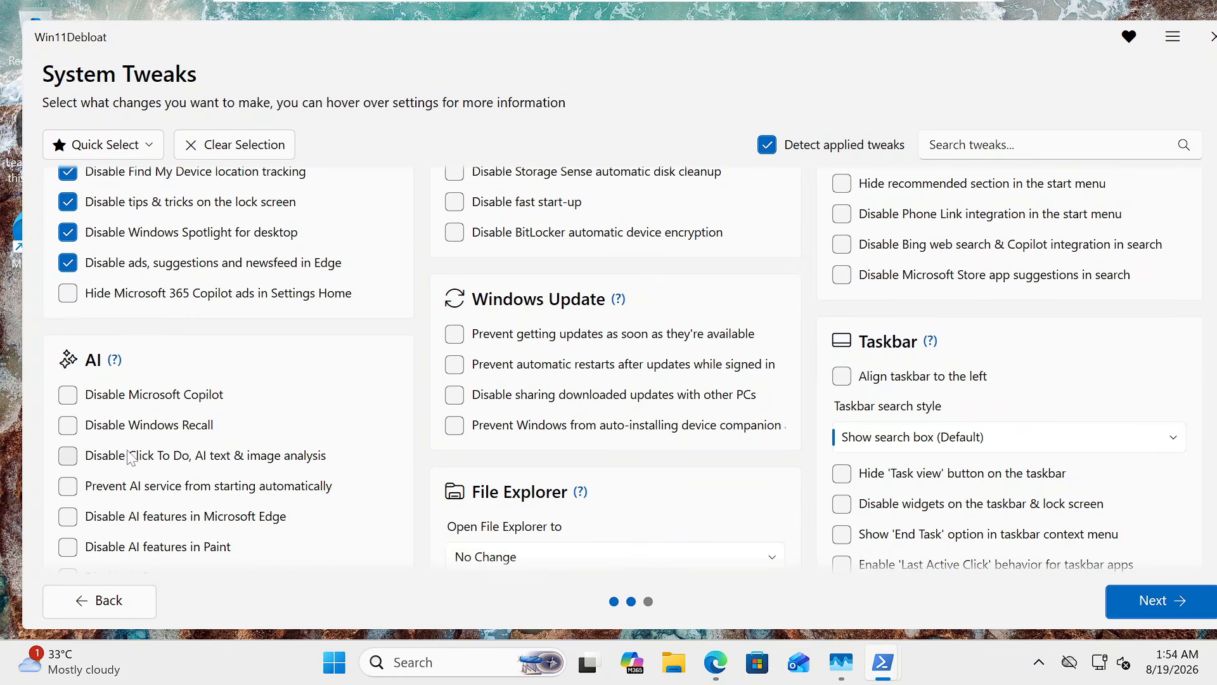
{"action": "left_click", "coordinate": [132, 401]}
{"action": "left_click", "coordinate": [129, 433]}
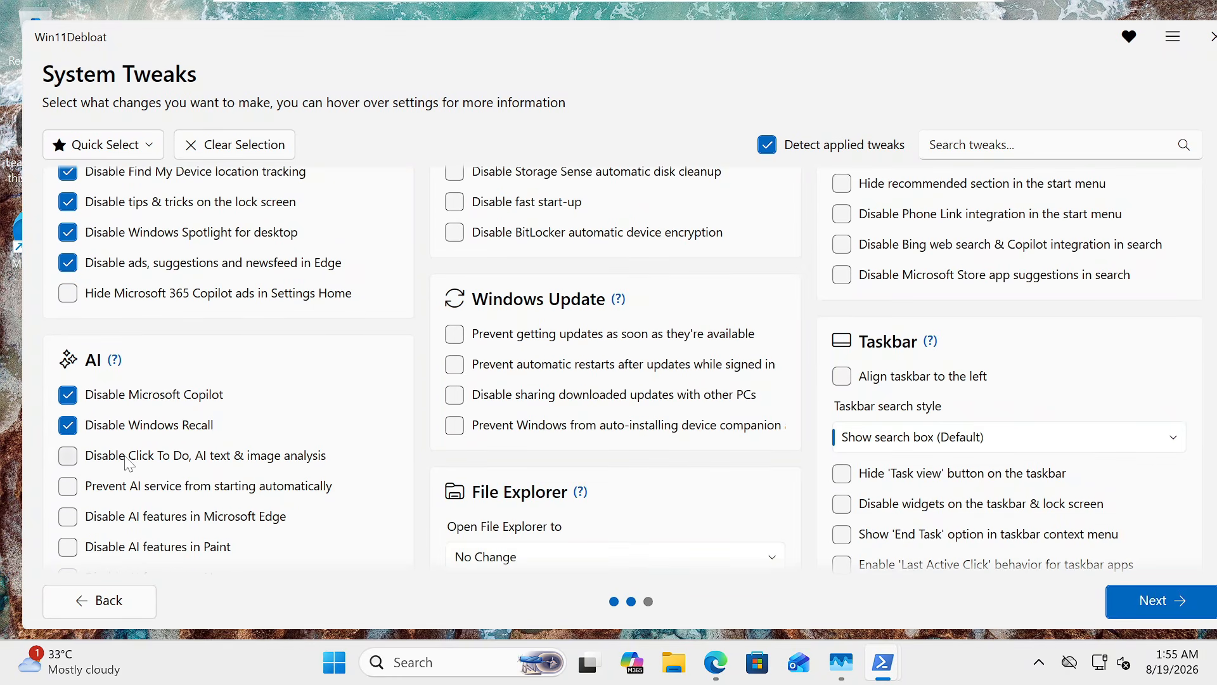
{"action": "left_click", "coordinate": [129, 460]}
{"action": "left_click", "coordinate": [132, 486]}
{"action": "left_click", "coordinate": [134, 516]}
{"action": "scroll", "coordinate": [135, 511], "scroll_direction": "down", "scroll_amount": 1}
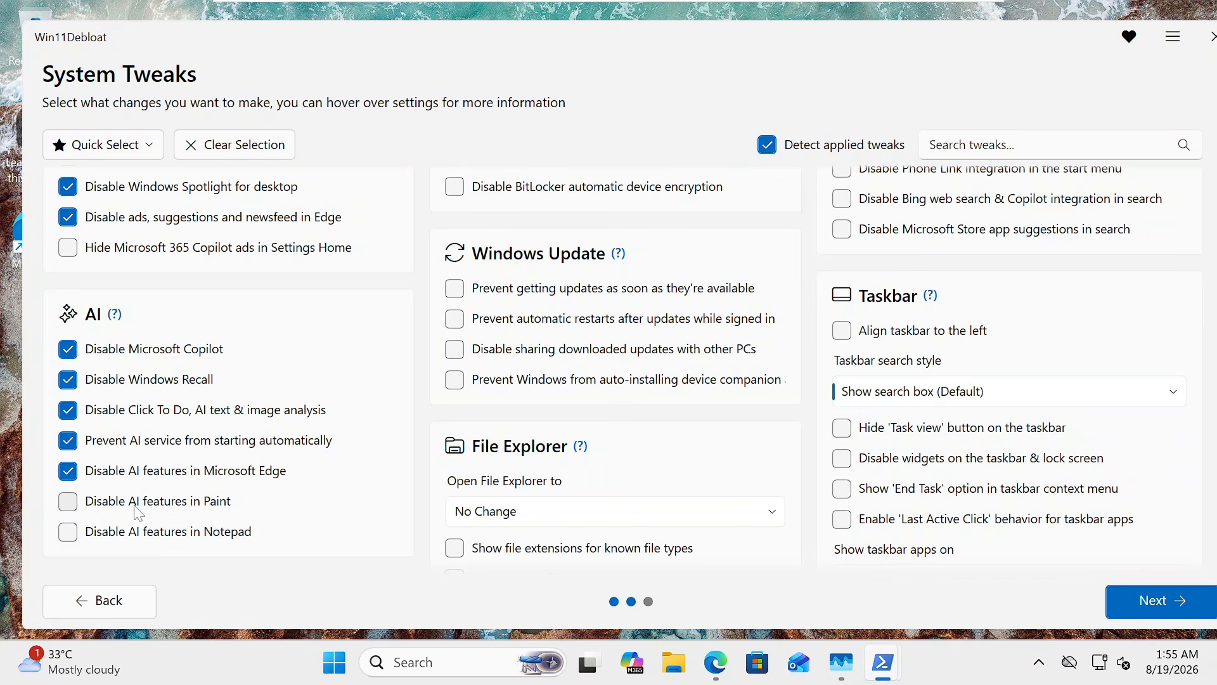
{"action": "left_click", "coordinate": [135, 512]}
{"action": "left_click", "coordinate": [135, 532]}
Proceed to Deployment Settings, apply the selected changes and close Win11Debloat once they are applied
{"action": "scroll", "coordinate": [135, 532], "scroll_direction": "down", "scroll_amount": 4}
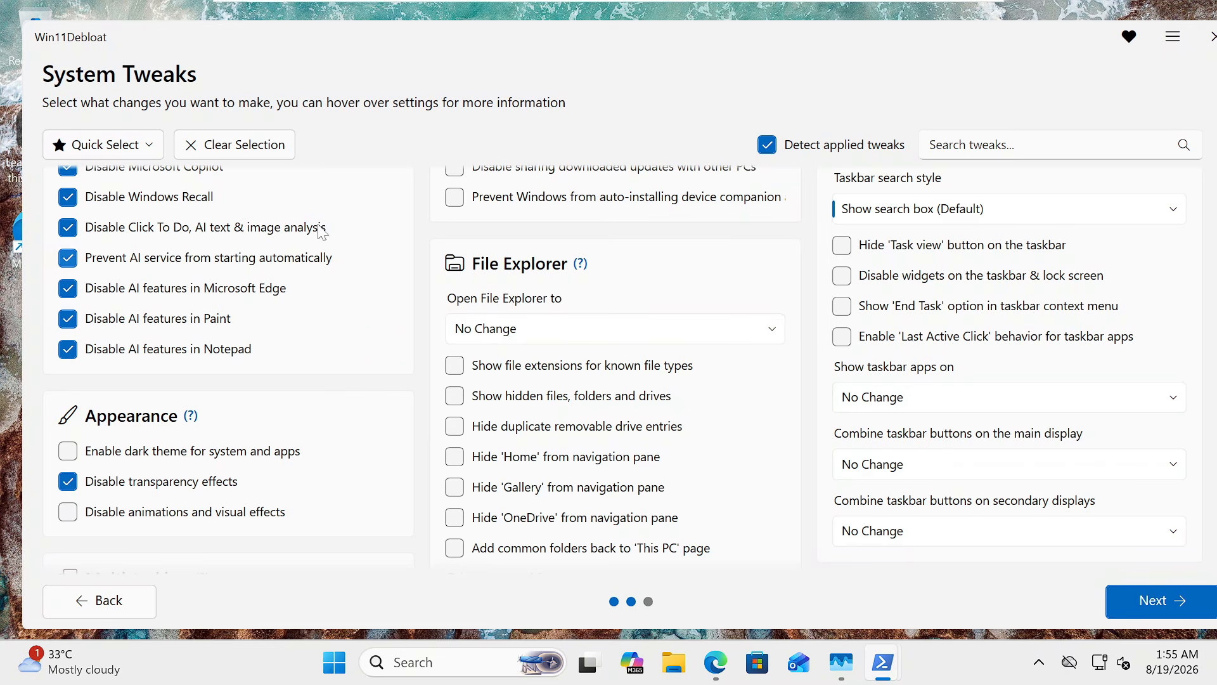
{"action": "left_click", "coordinate": [1117, 602]}
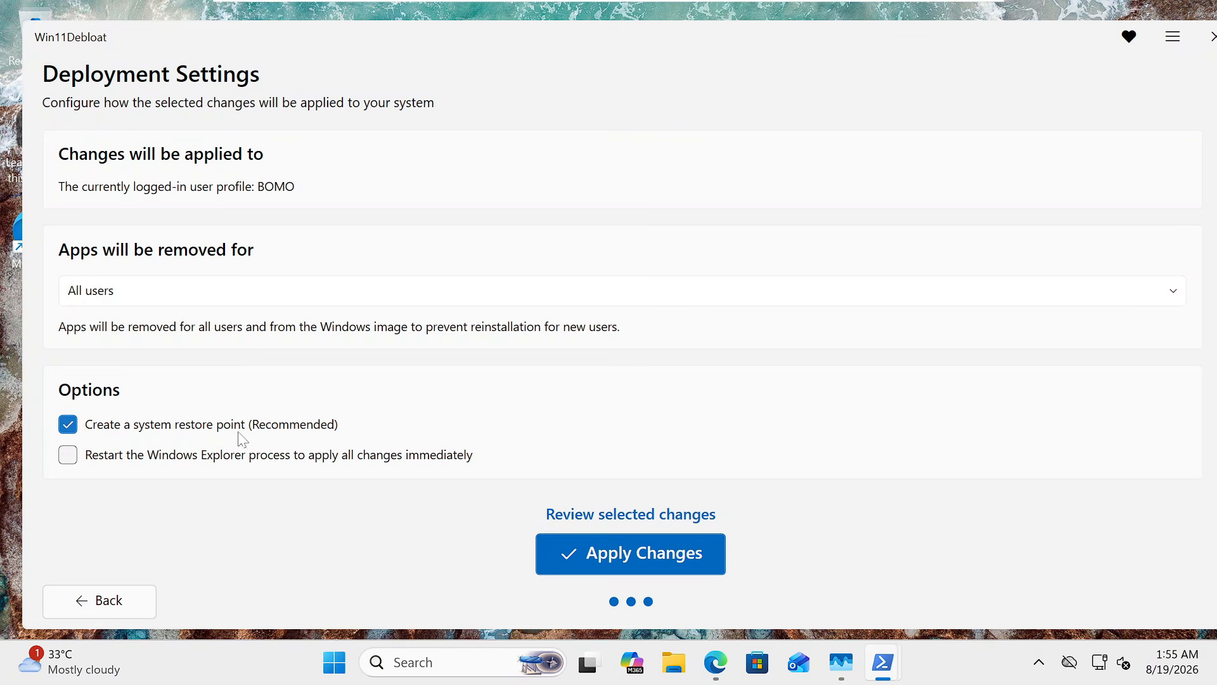
{"action": "left_click", "coordinate": [626, 565]}
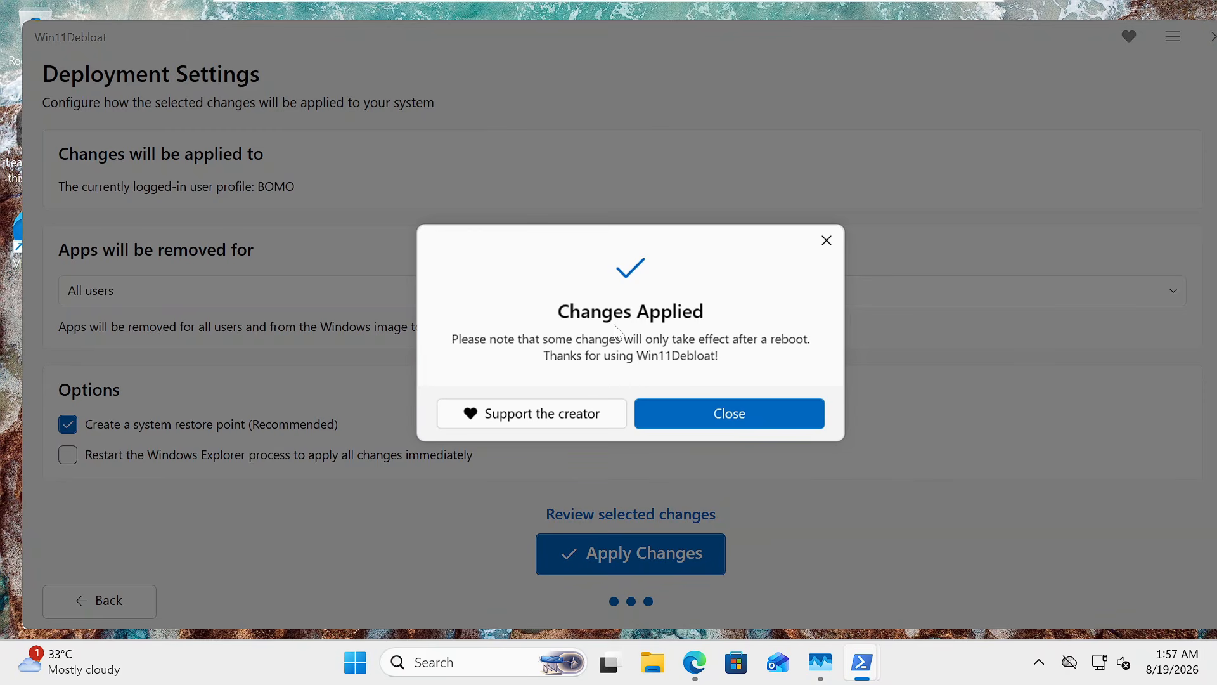
{"action": "left_click", "coordinate": [710, 421]}
{"action": "left_click", "coordinate": [1028, 84]}
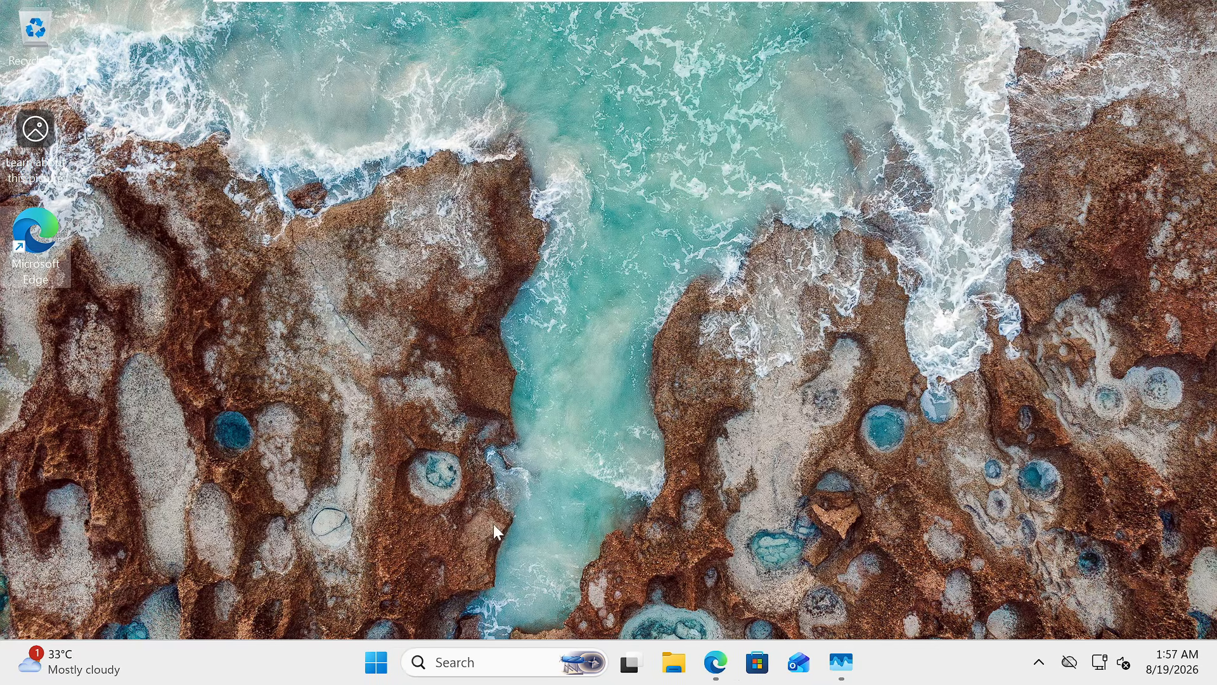
Review the full list of installed apps in the Start menu to check what remains after the debloat
{"action": "left_click", "coordinate": [380, 662]}
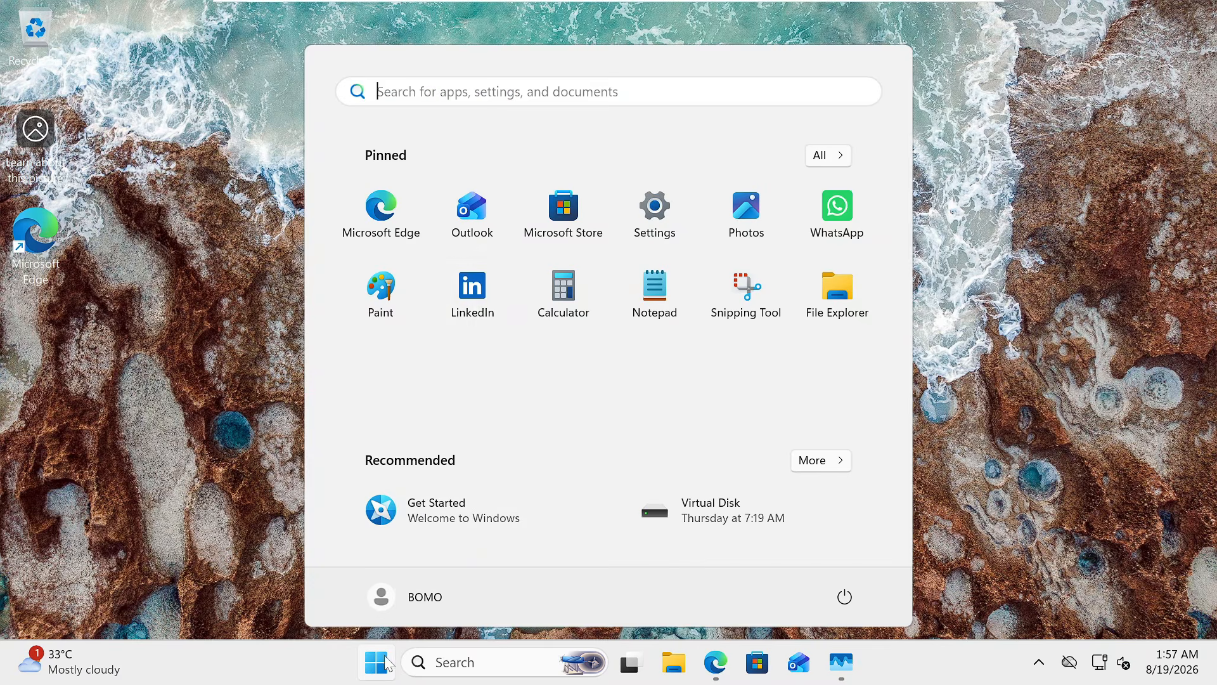
{"action": "left_click", "coordinate": [830, 157]}
{"action": "scroll", "coordinate": [582, 352], "scroll_direction": "down", "scroll_amount": 3}
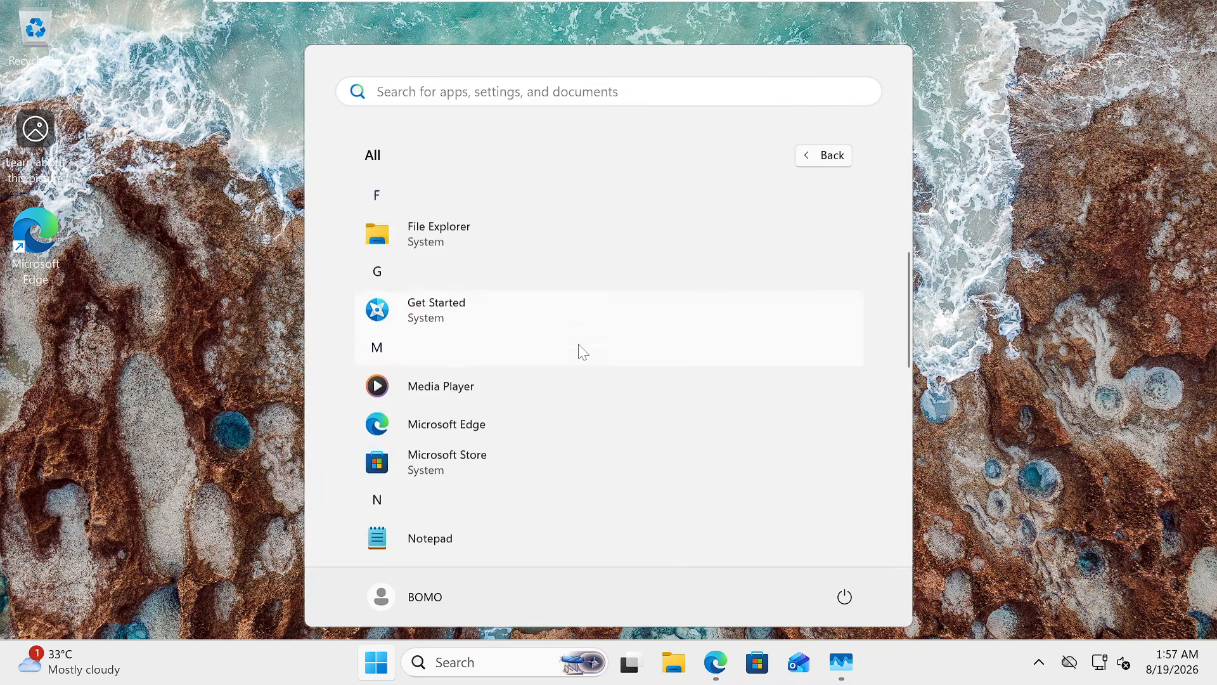
{"action": "scroll", "coordinate": [570, 366], "scroll_direction": "down", "scroll_amount": 8}
{"action": "scroll", "coordinate": [550, 444], "scroll_direction": "up", "scroll_amount": 5}
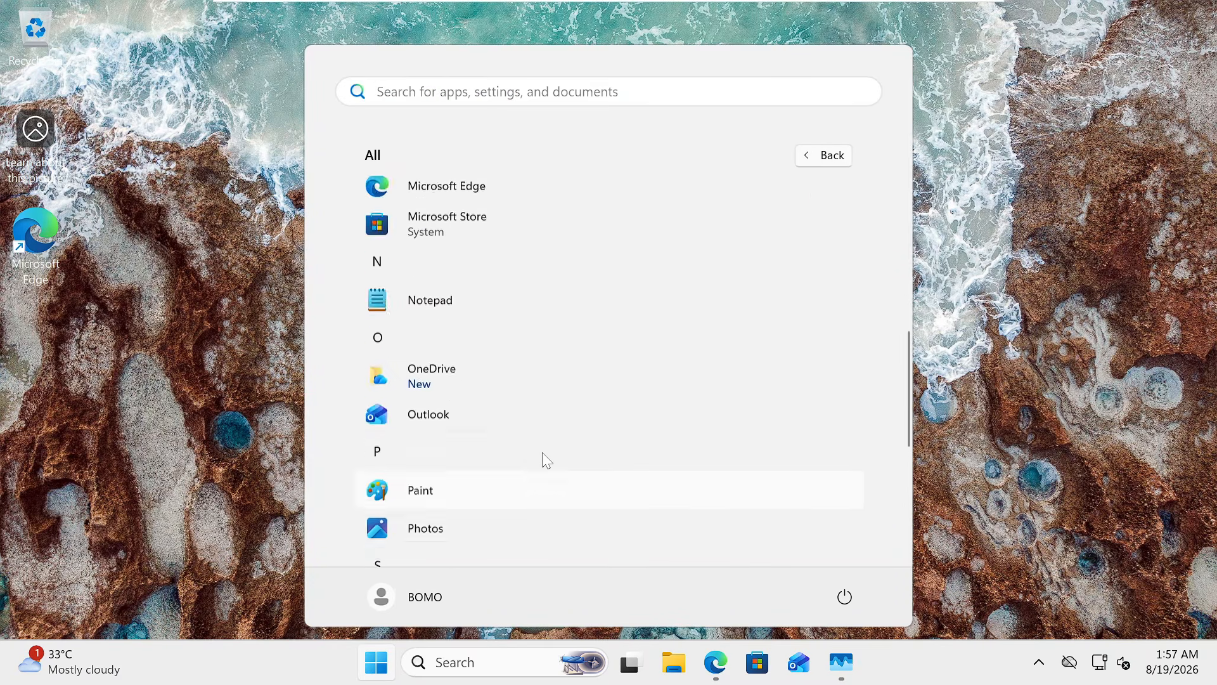
{"action": "scroll", "coordinate": [543, 447], "scroll_direction": "up", "scroll_amount": 5}
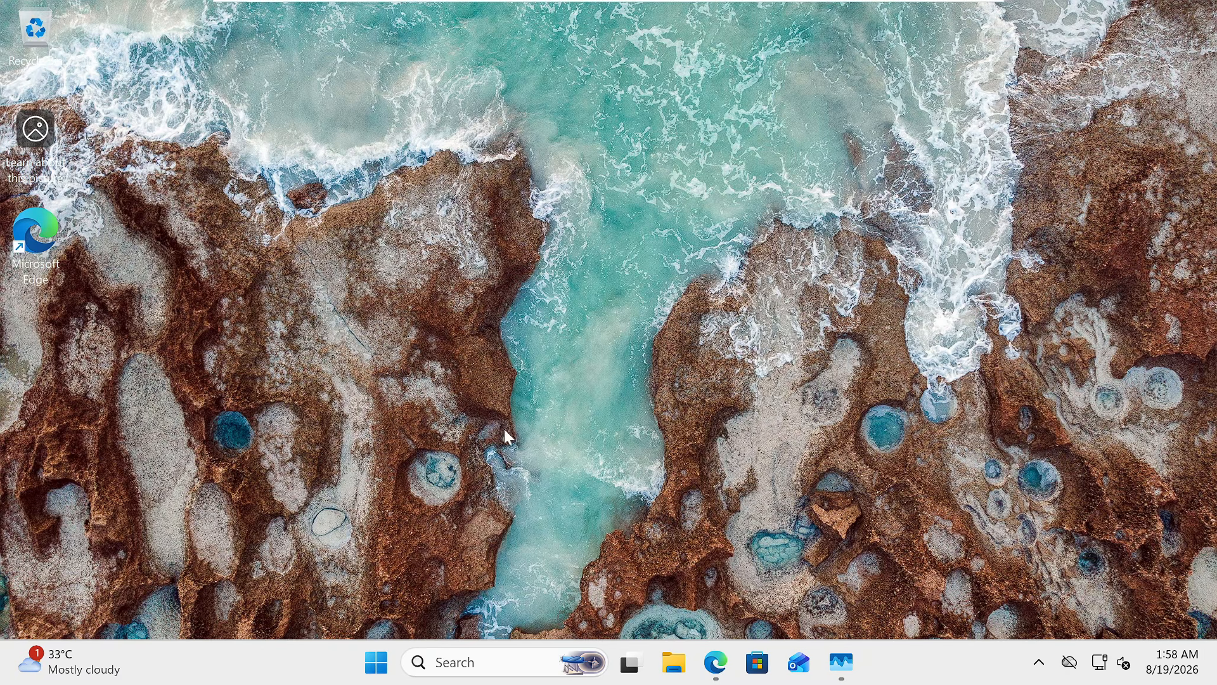
Search Windows for "services" and open the Services console
{"action": "left_click", "coordinate": [495, 661]}
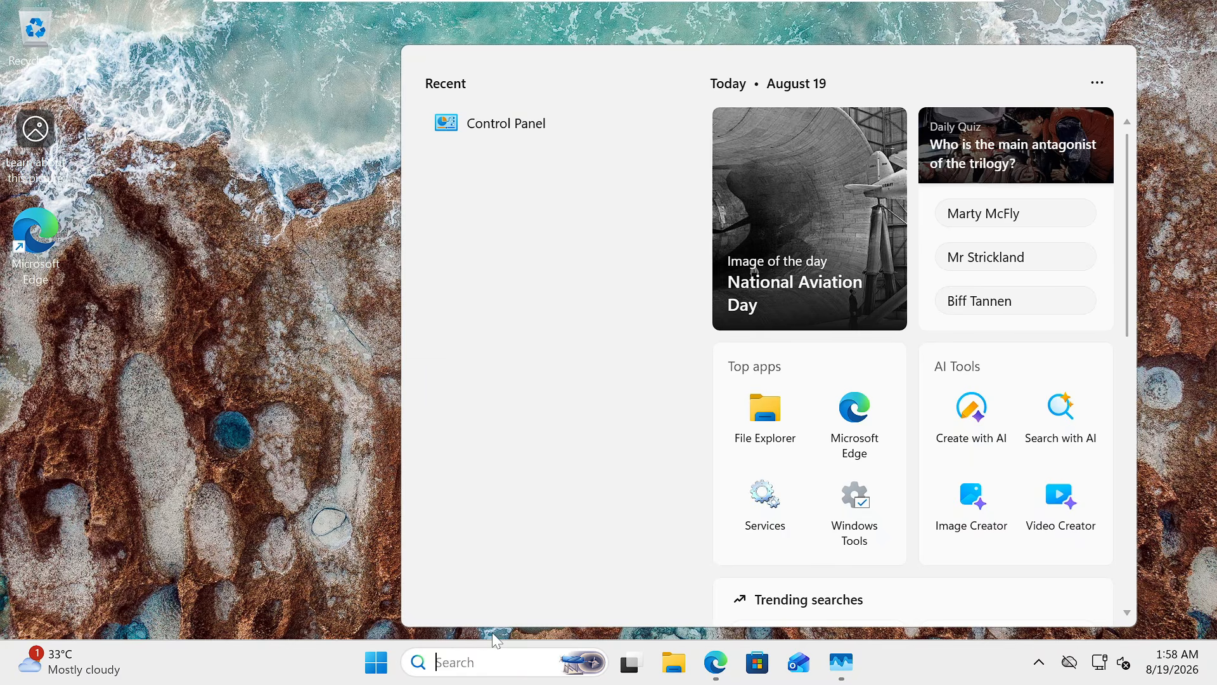
{"action": "type", "text": "services"}
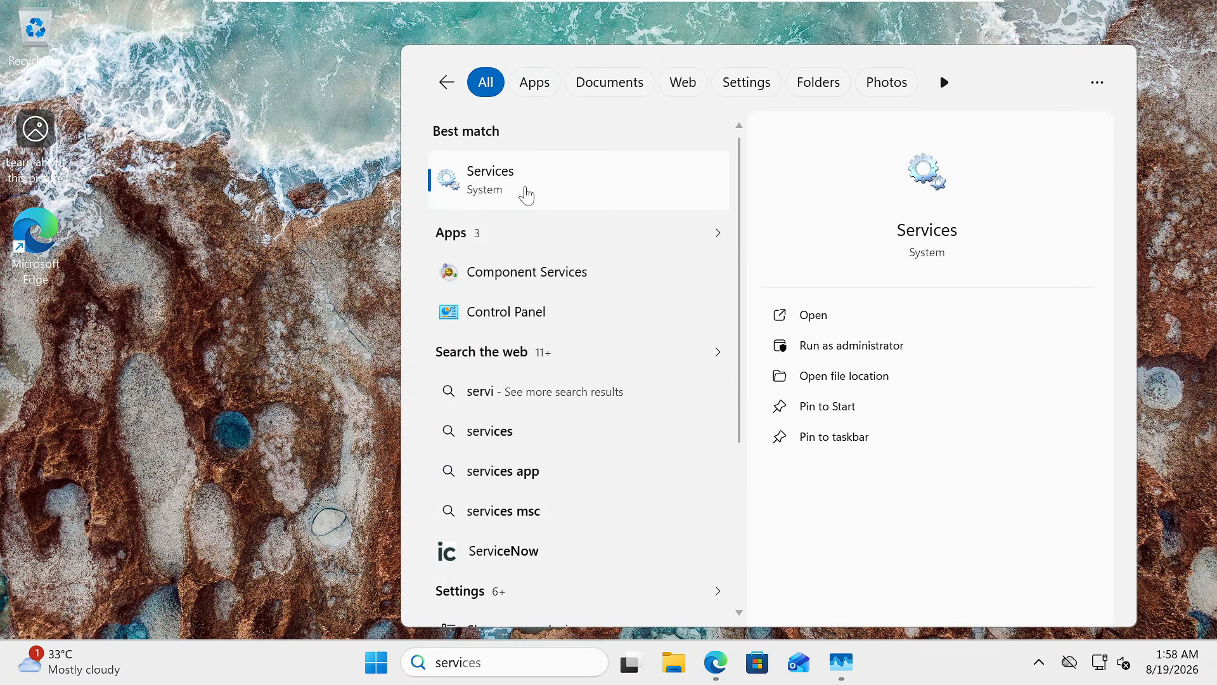
{"action": "left_click", "coordinate": [526, 195]}
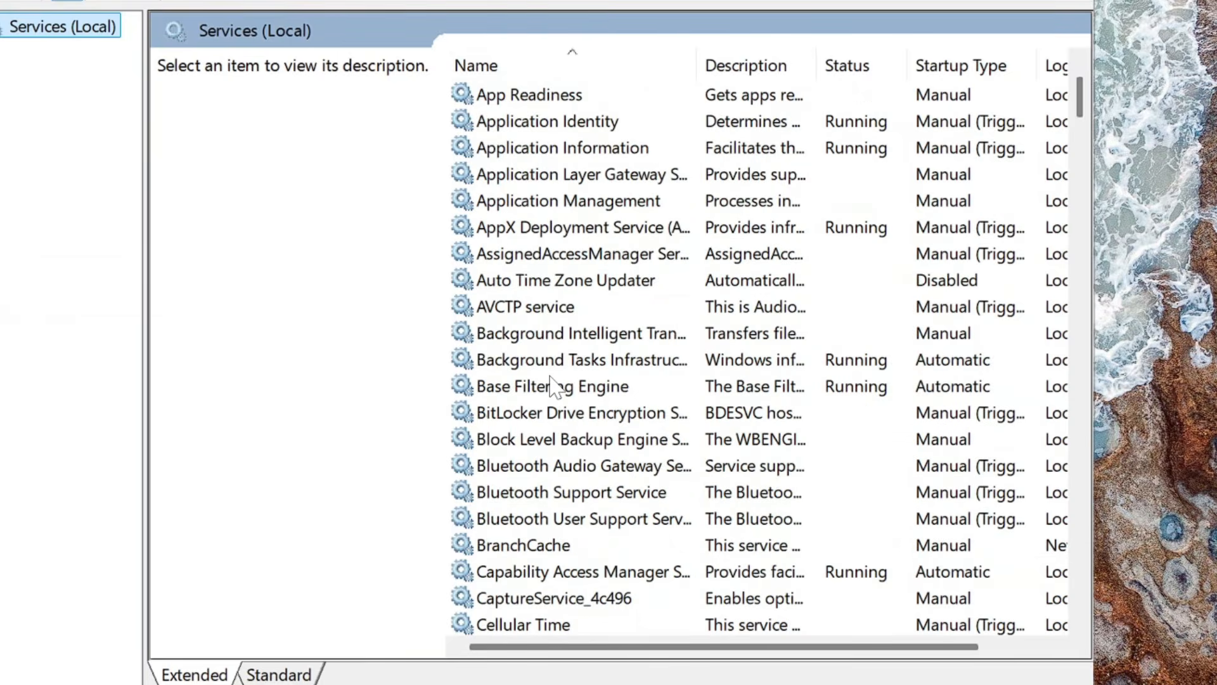
Set the BitLocker Drive Encryption Service's startup type to Disabled and apply the change
{"action": "left_click", "coordinate": [548, 383]}
{"action": "left_click", "coordinate": [552, 364]}
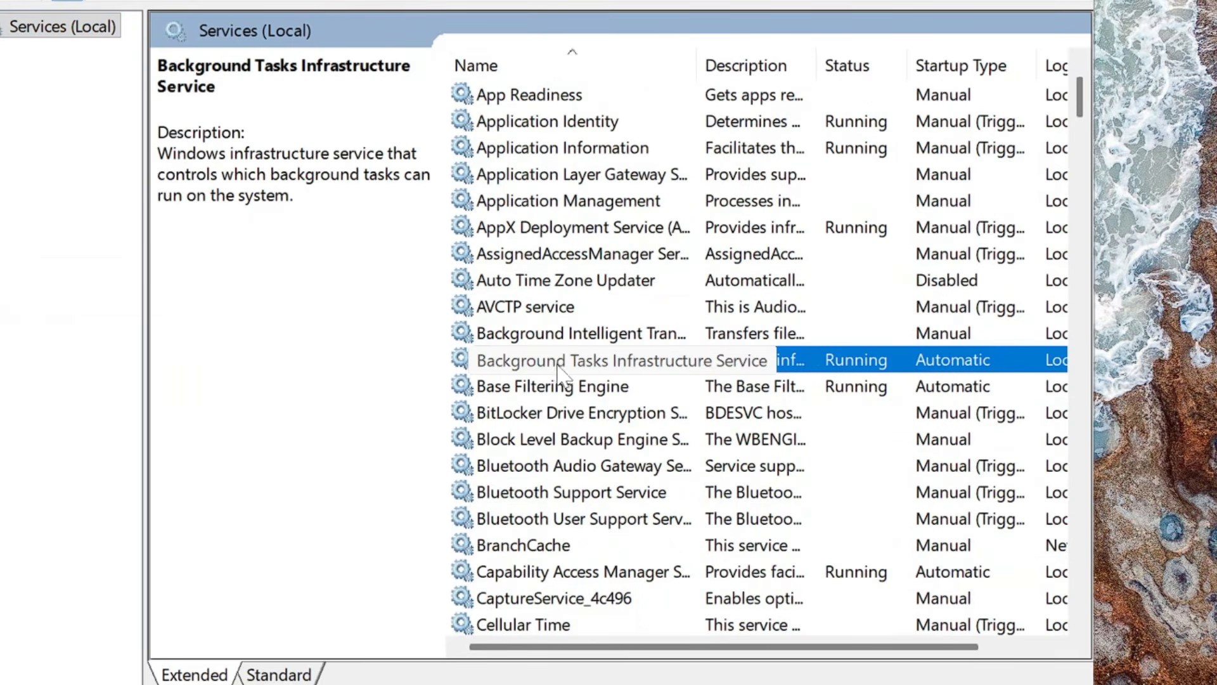
{"action": "left_click", "coordinate": [553, 417]}
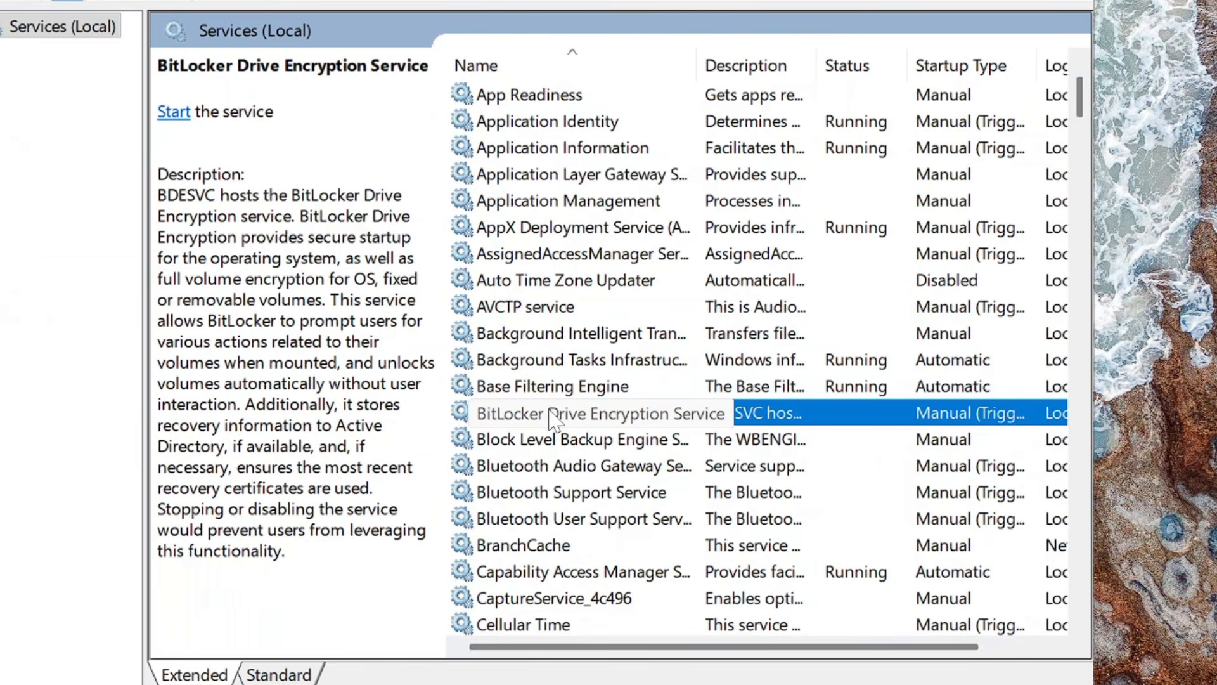
{"action": "double_click", "coordinate": [553, 418]}
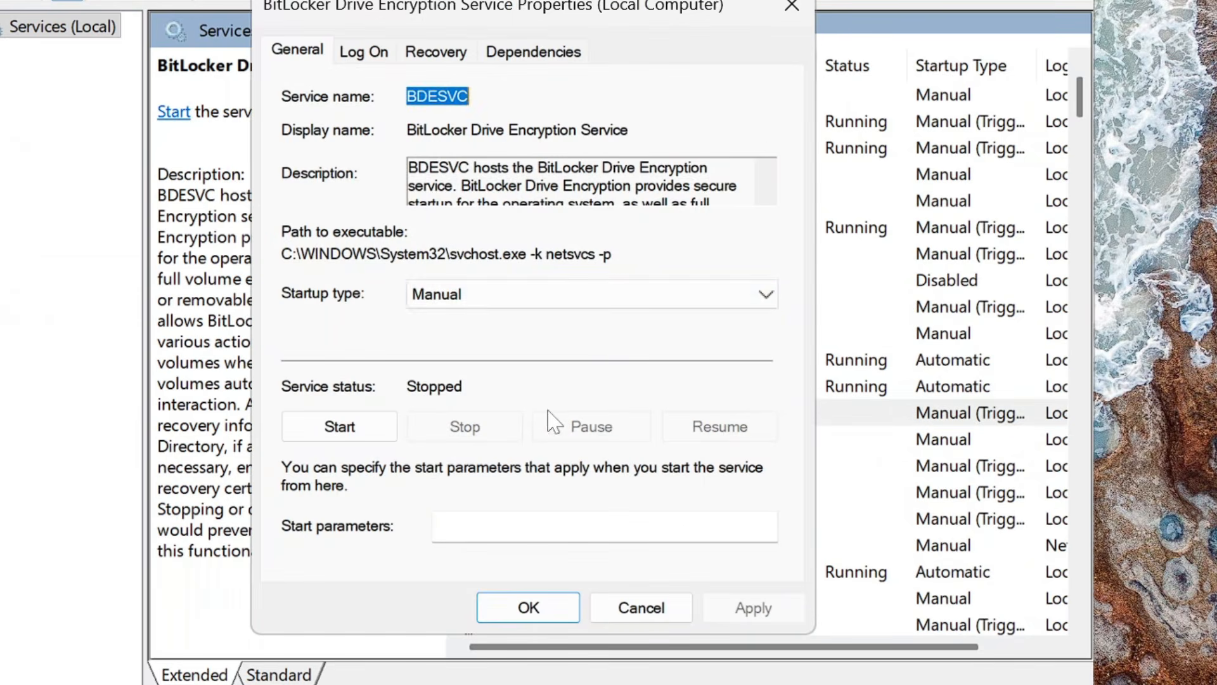
{"action": "left_click", "coordinate": [522, 296]}
{"action": "left_click", "coordinate": [499, 374]}
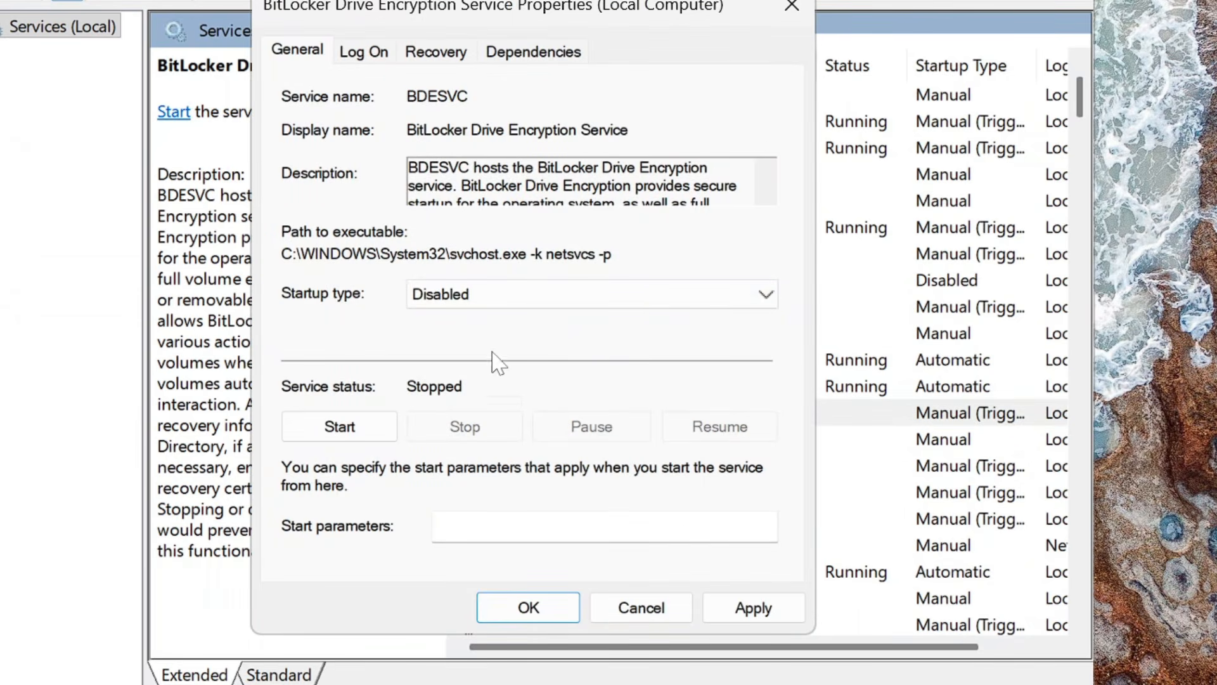
{"action": "left_click", "coordinate": [758, 616]}
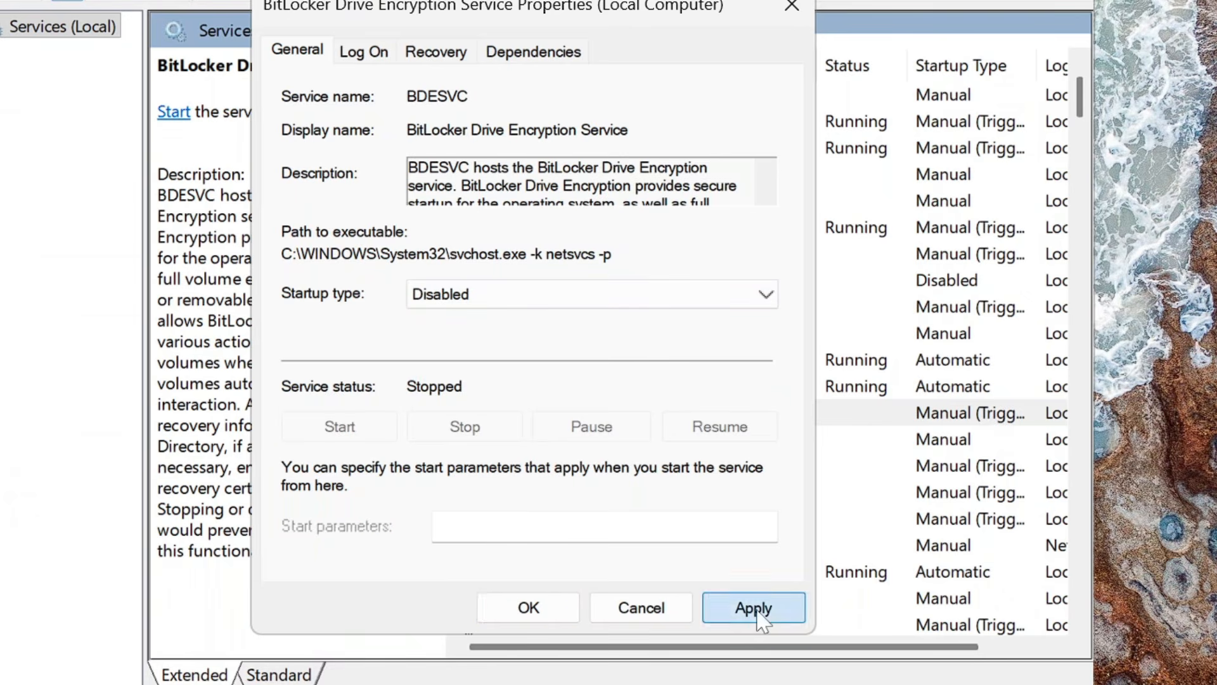
{"action": "left_click", "coordinate": [549, 616]}
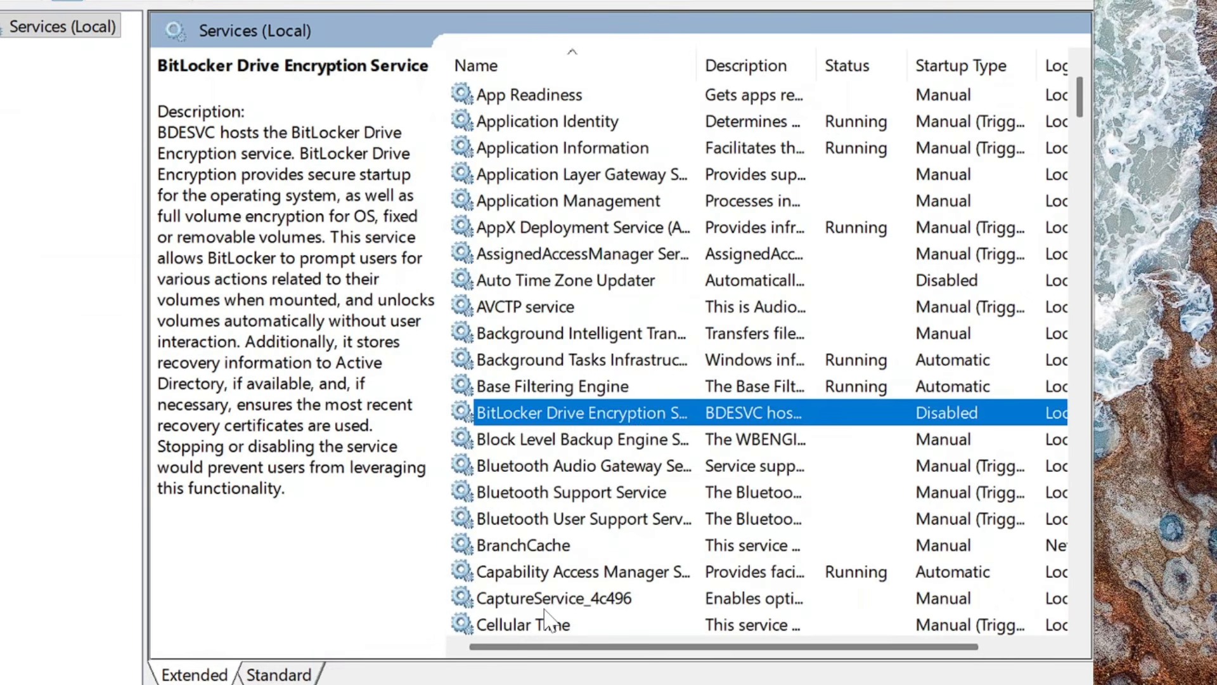
Review the Bluetooth Support Service's description and locate the Connected User Experiences and Telemetry service
{"action": "scroll", "coordinate": [551, 469], "scroll_direction": "down", "scroll_amount": 1}
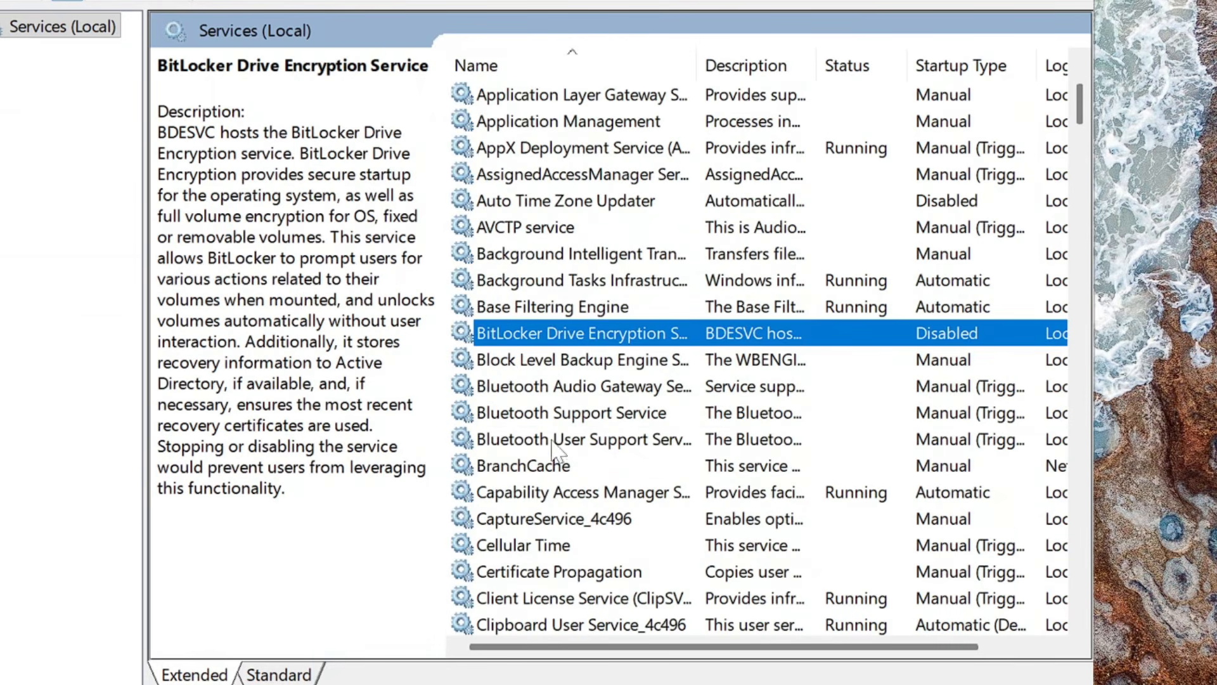
{"action": "left_click", "coordinate": [562, 417]}
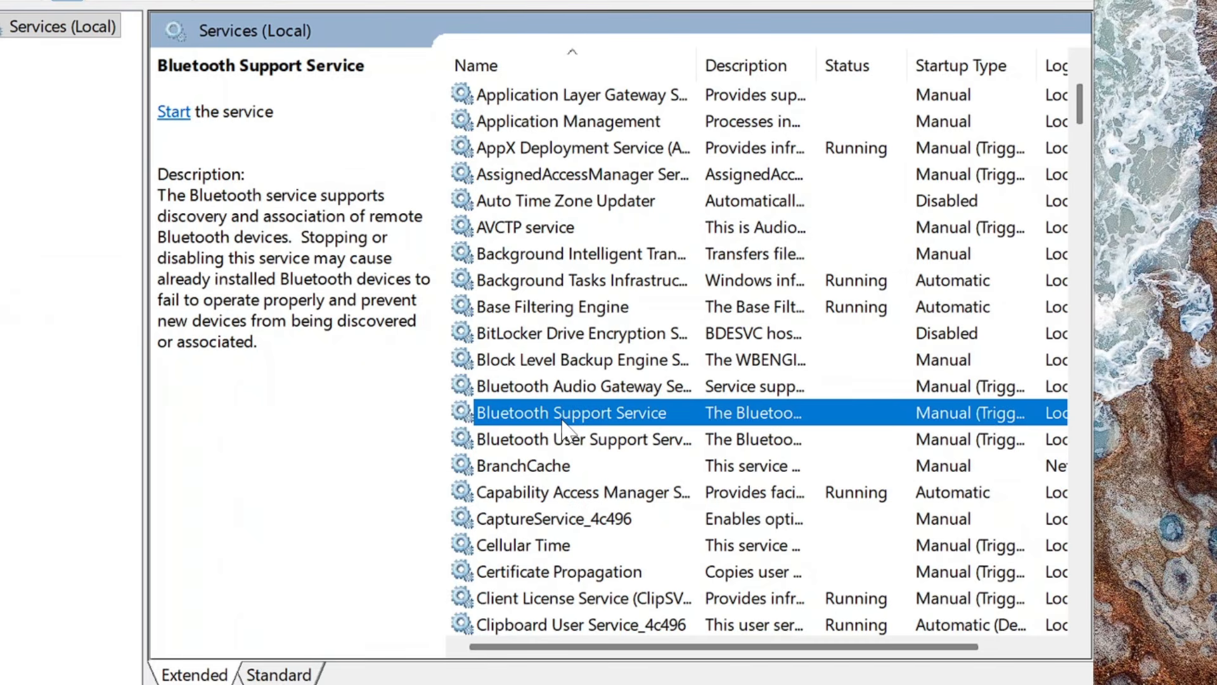
{"action": "key", "text": "c"}
{"action": "key", "text": "c"}
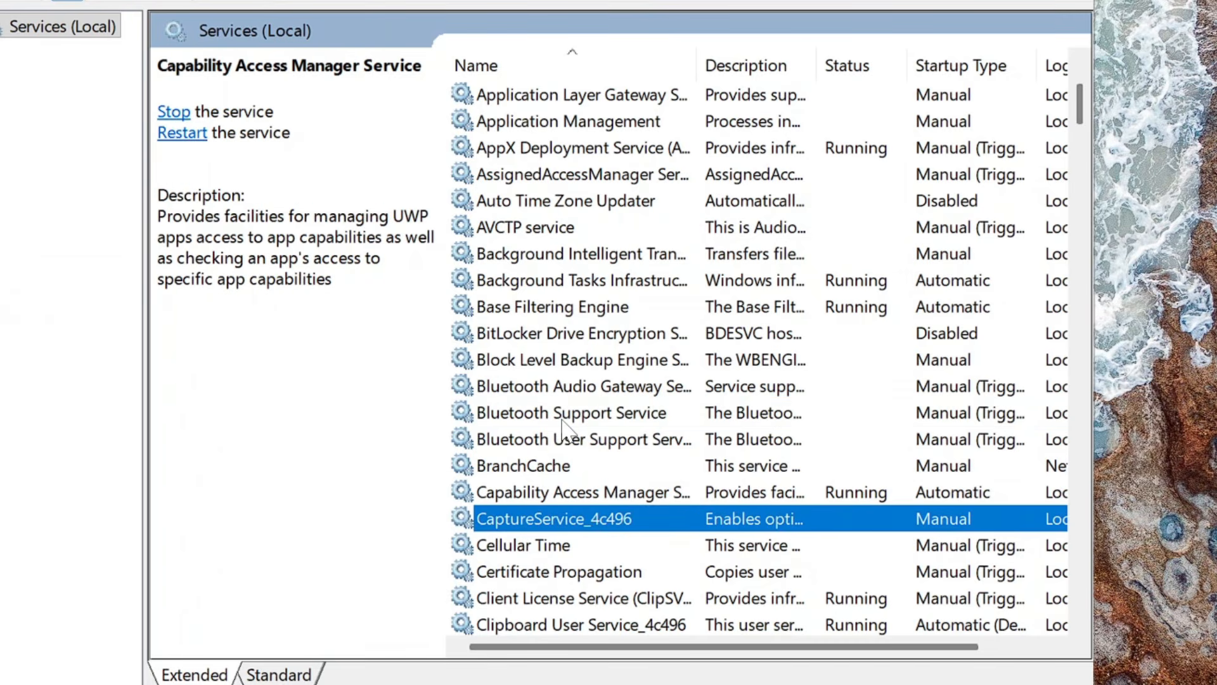
{"action": "scroll", "coordinate": [602, 459], "scroll_direction": "down", "scroll_amount": 2}
{"action": "scroll", "coordinate": [599, 463], "scroll_direction": "down", "scroll_amount": 1}
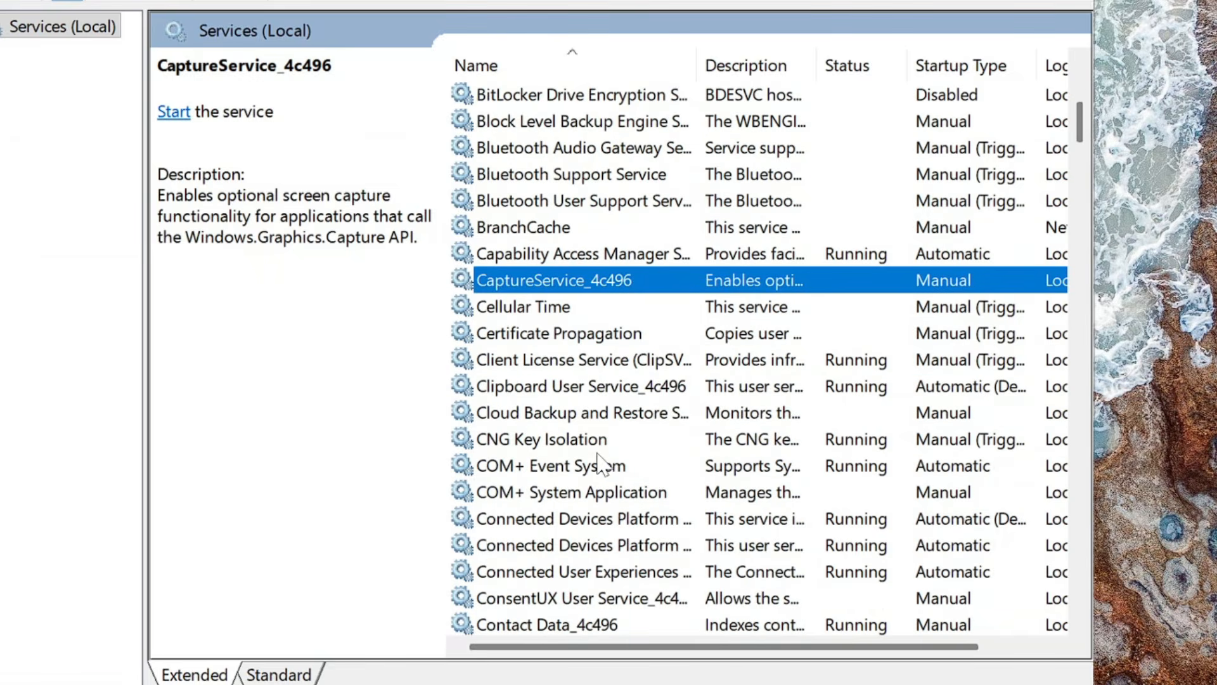
{"action": "scroll", "coordinate": [590, 481], "scroll_direction": "down", "scroll_amount": 1}
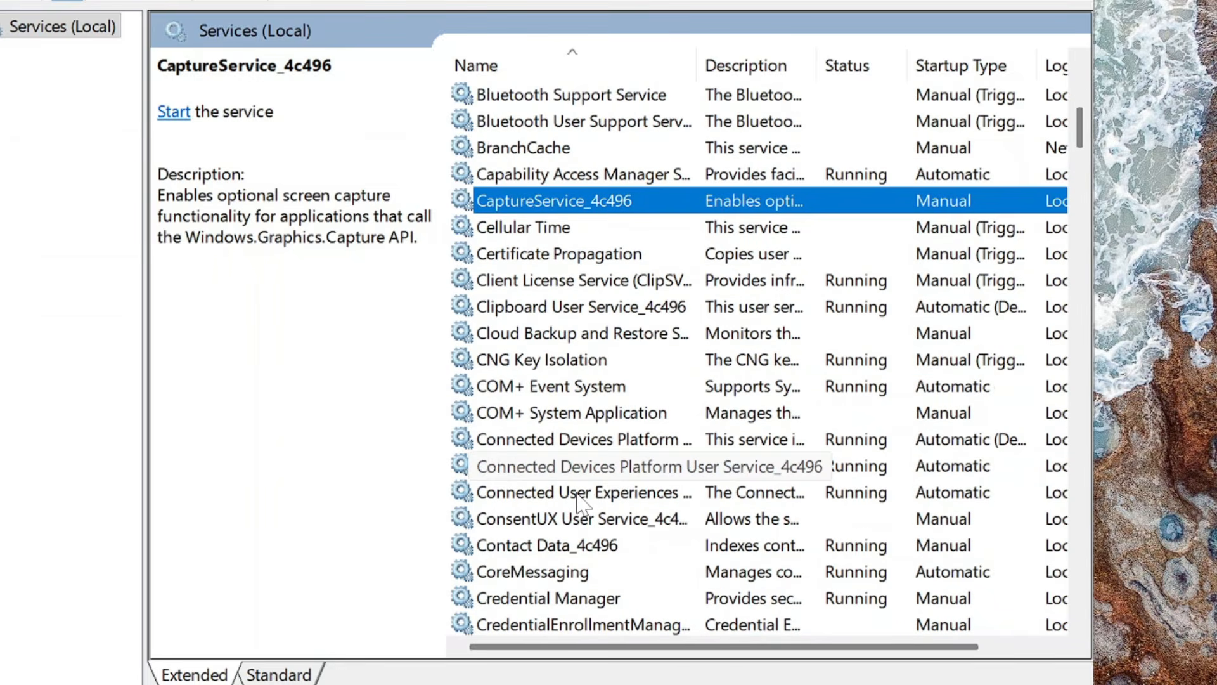
Set the Connected User Experiences and Telemetry service's startup type to Disabled, stop the service and apply the changes
{"action": "left_click", "coordinate": [580, 495]}
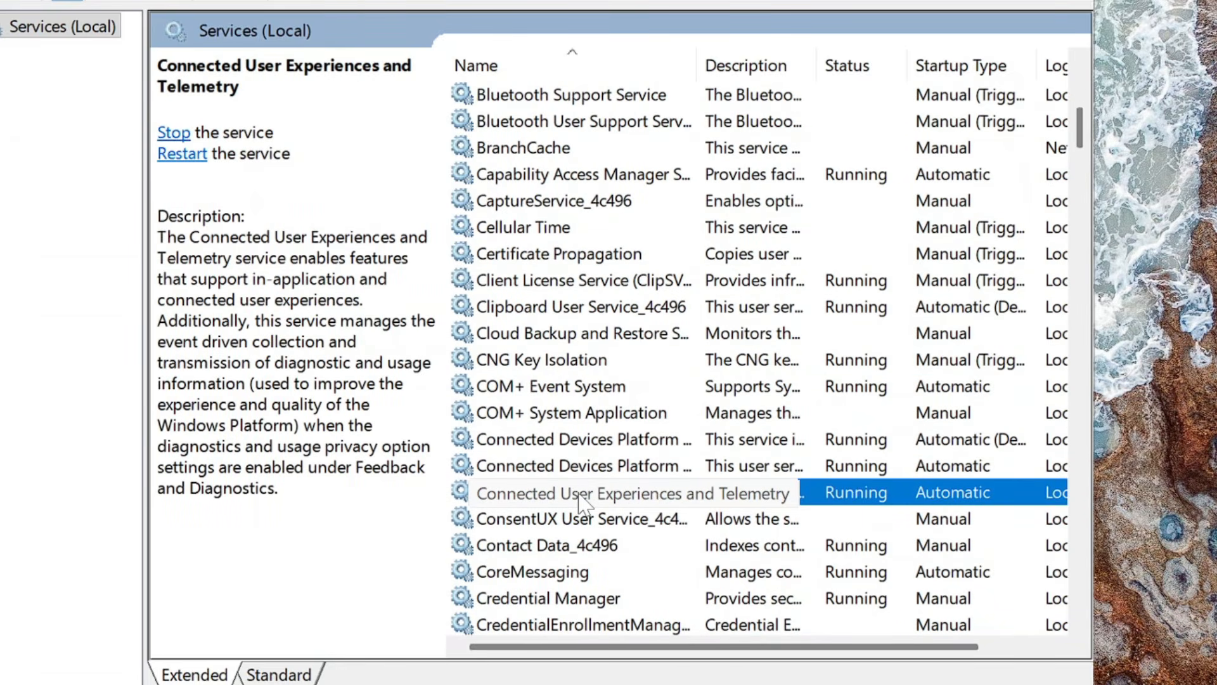
{"action": "double_click", "coordinate": [579, 496]}
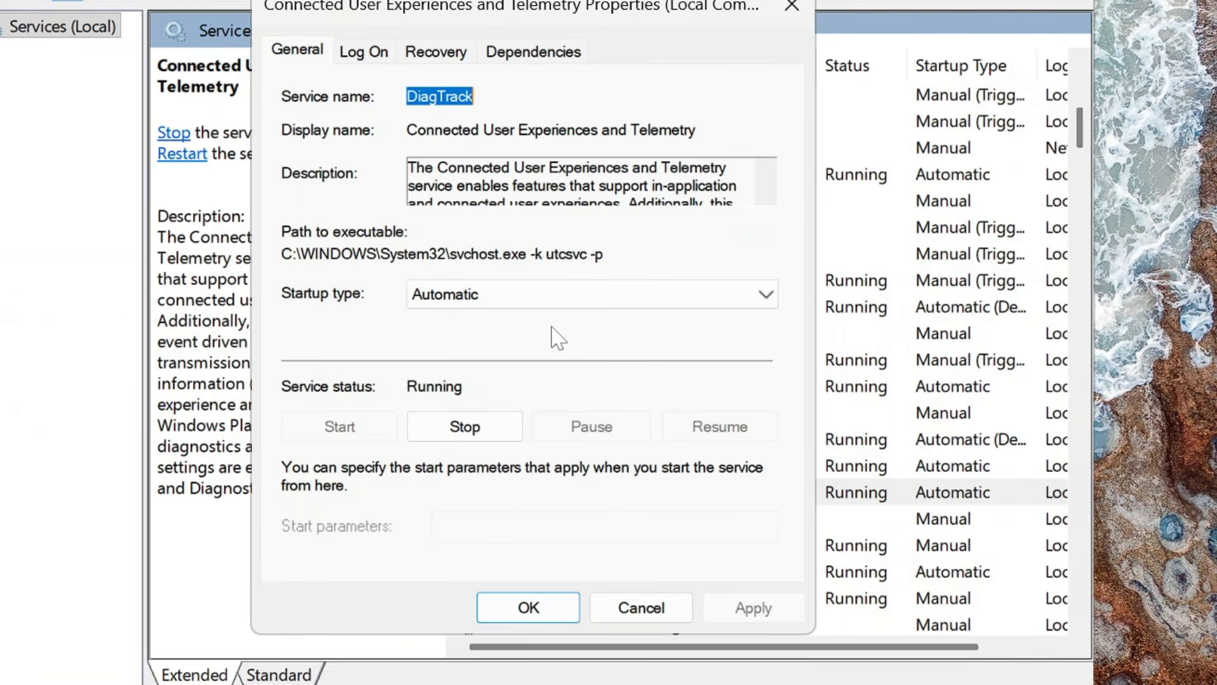
{"action": "left_click", "coordinate": [519, 295]}
{"action": "left_click", "coordinate": [456, 374]}
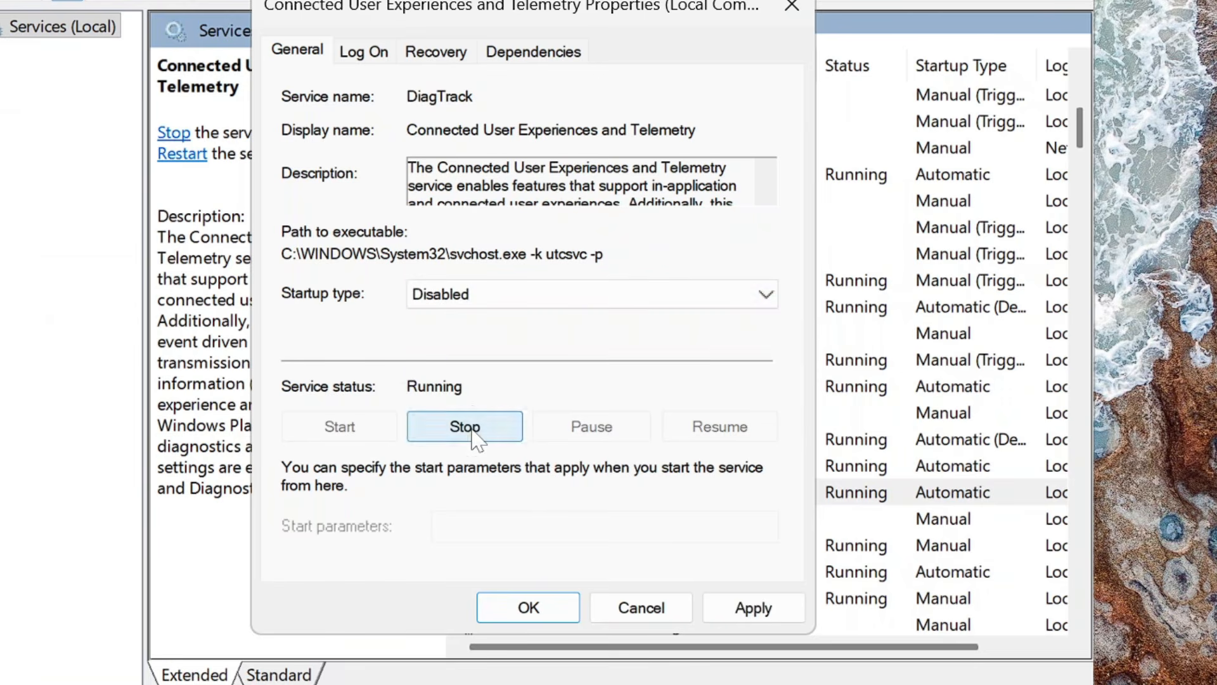
{"action": "left_click", "coordinate": [469, 426]}
{"action": "left_click", "coordinate": [753, 607]}
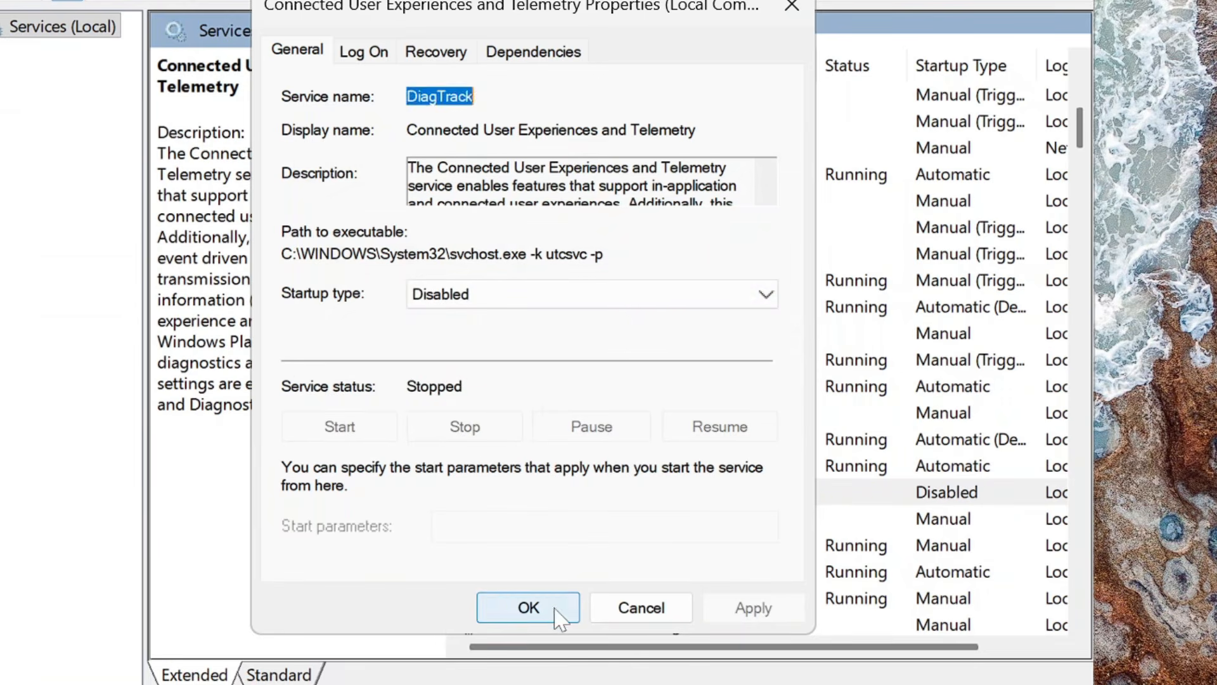
{"action": "left_click", "coordinate": [556, 609]}
Set the Remote Desktop Services service's startup type to Disabled and apply the change
{"action": "left_click", "coordinate": [573, 513]}
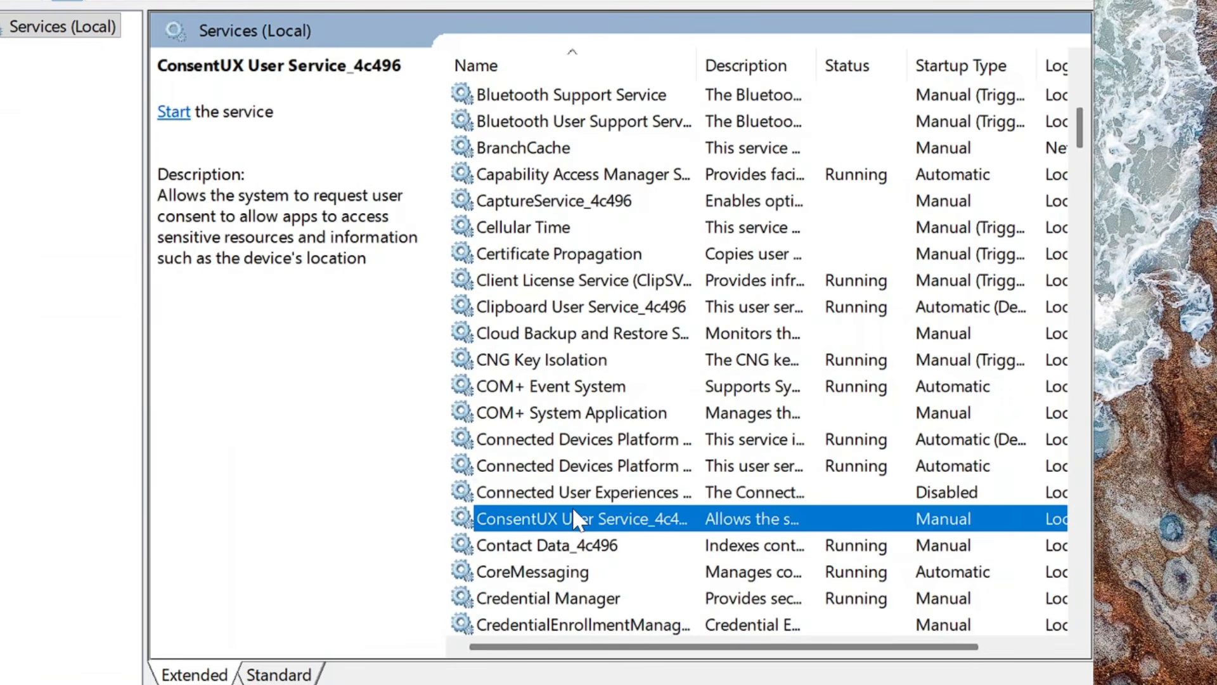
{"action": "type", "text": "re"}
{"action": "key", "text": "Down"}
{"action": "key", "text": "Down"}
{"action": "key", "text": "Down"}
{"action": "key", "text": "Down"}
{"action": "key", "text": "Down"}
{"action": "key", "text": "Down"}
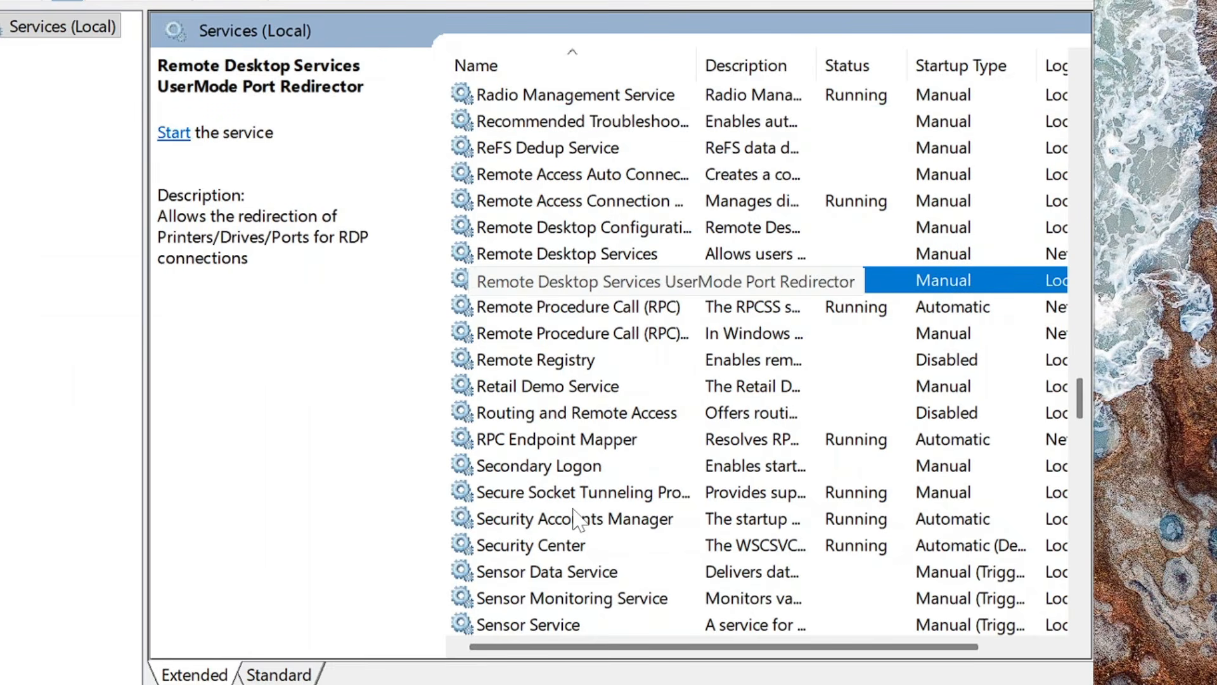
{"action": "left_click", "coordinate": [595, 255]}
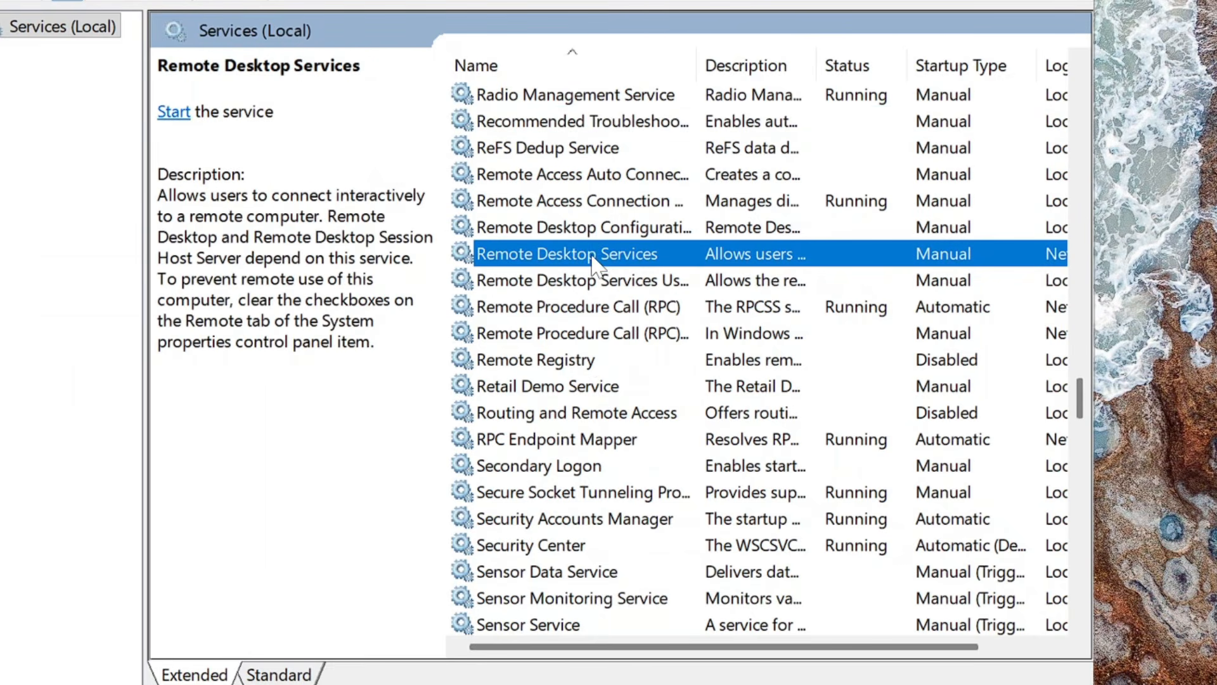
{"action": "double_click", "coordinate": [596, 255]}
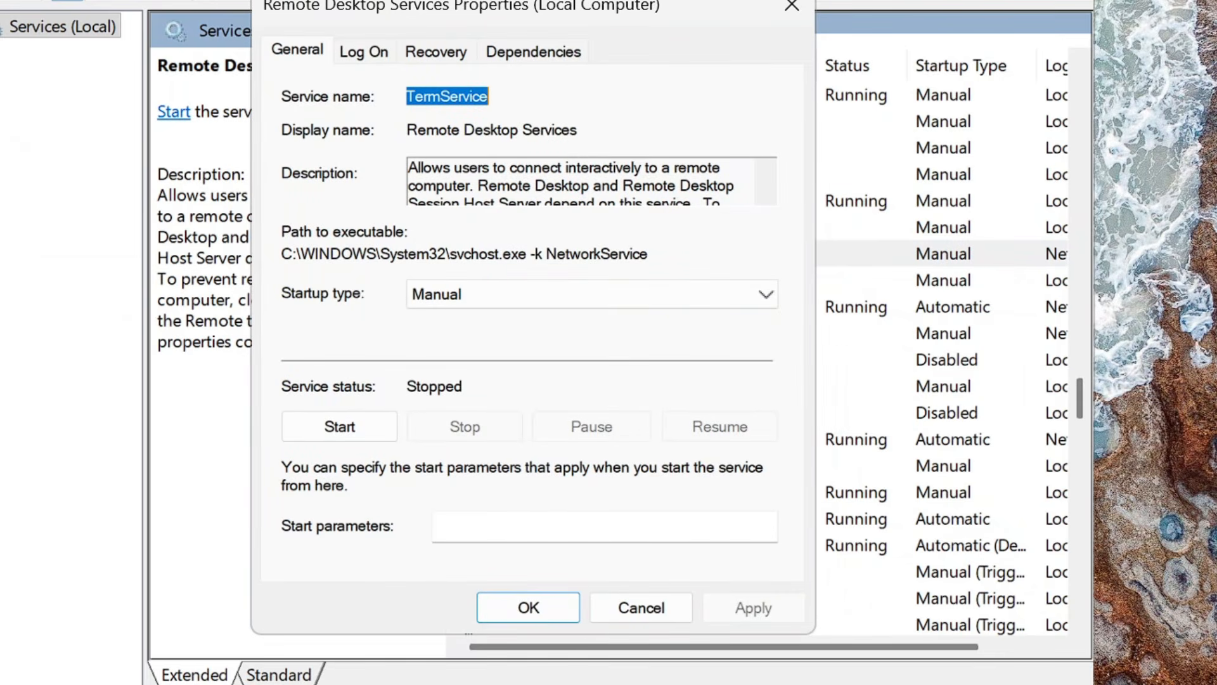
{"action": "left_click", "coordinate": [484, 296]}
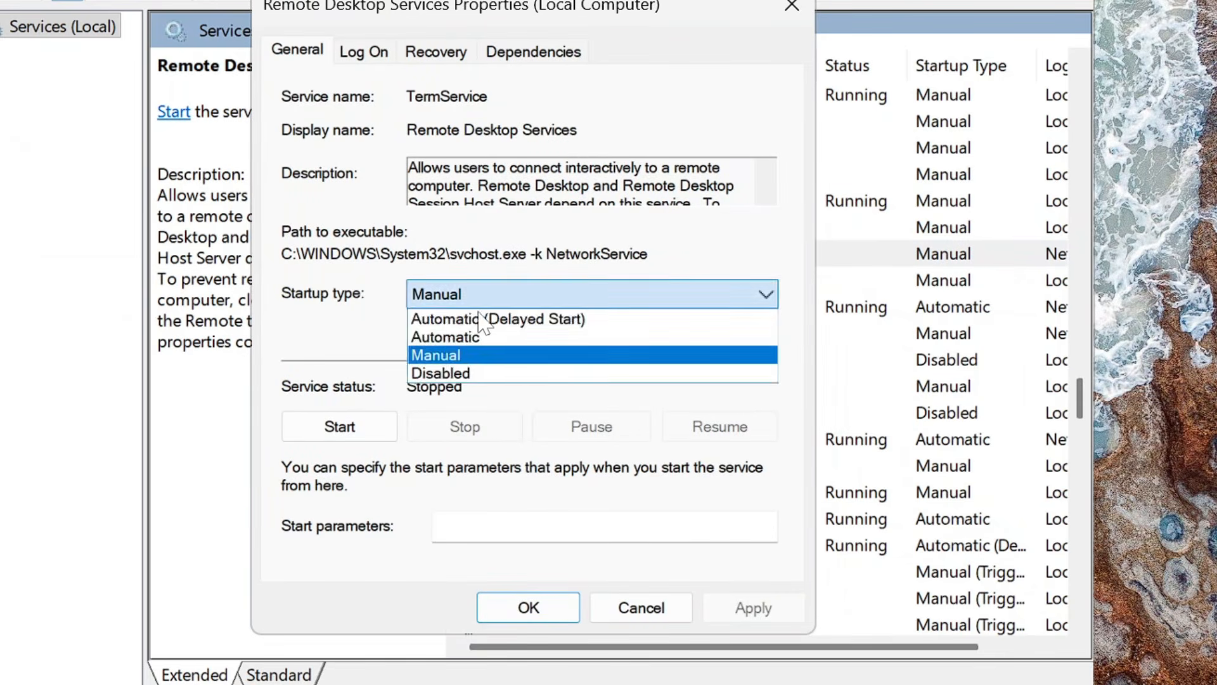
{"action": "left_click", "coordinate": [482, 377]}
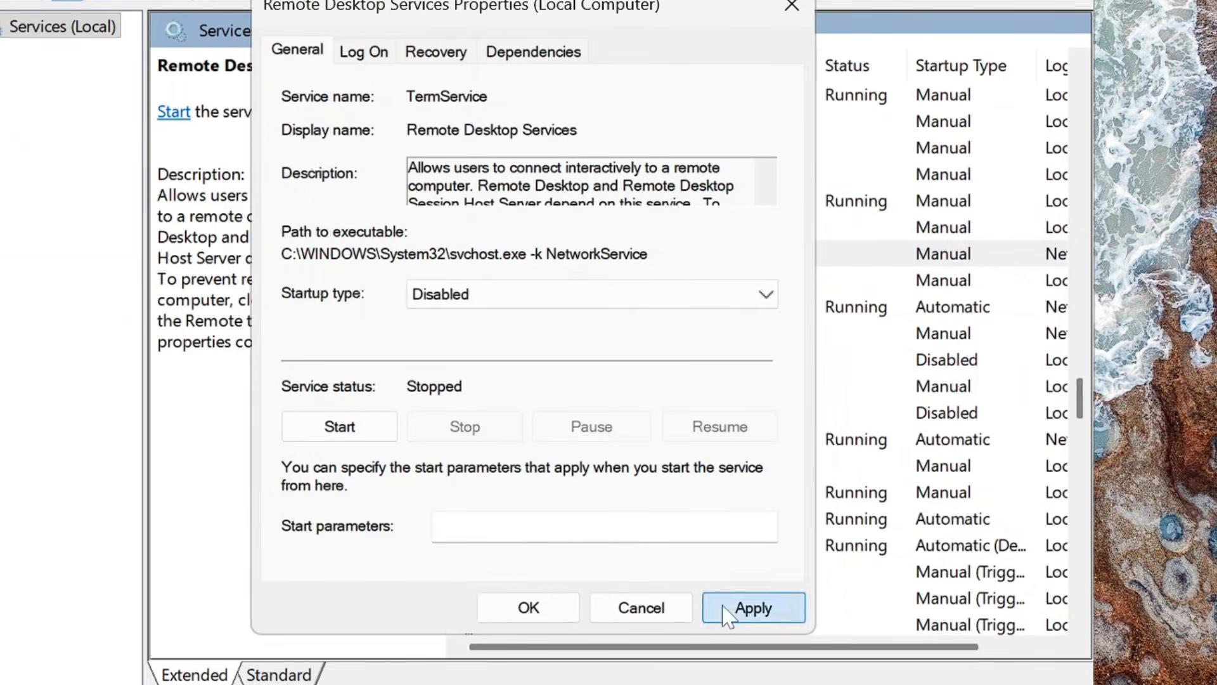
{"action": "left_click", "coordinate": [720, 608]}
{"action": "left_click", "coordinate": [528, 608]}
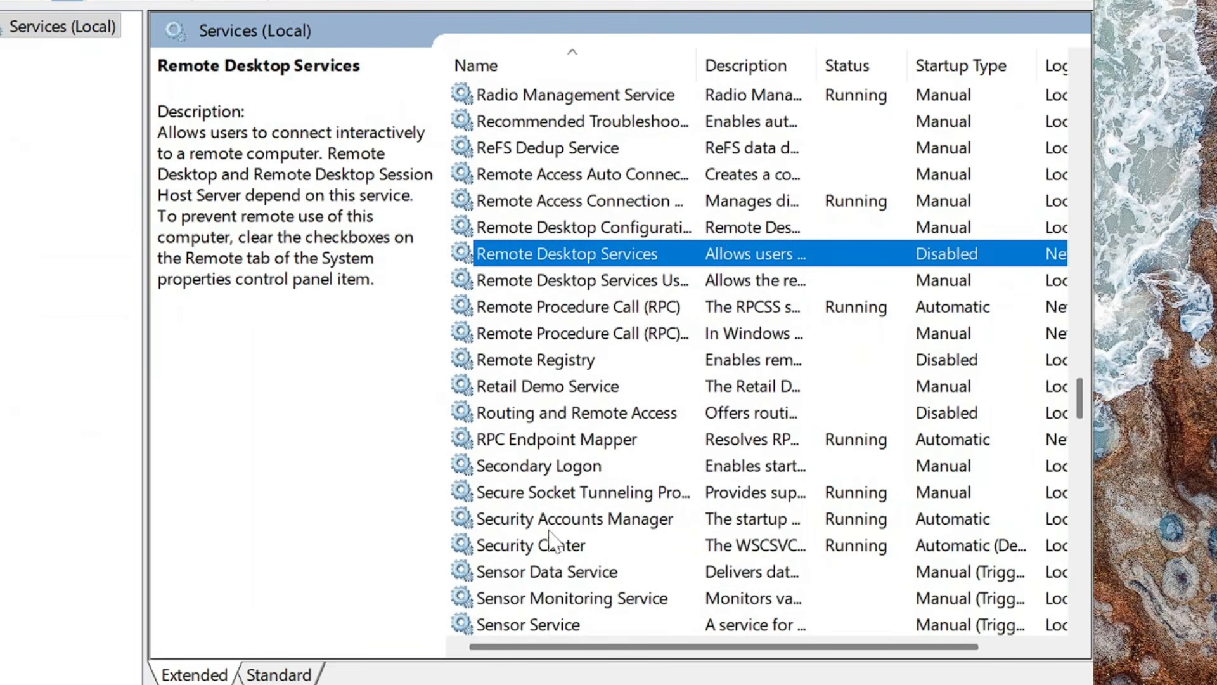
Set the Program Compatibility Assistant Service's startup type to Disabled, stop the service and apply the changes
{"action": "left_click", "coordinate": [591, 472]}
{"action": "key", "text": "p"}
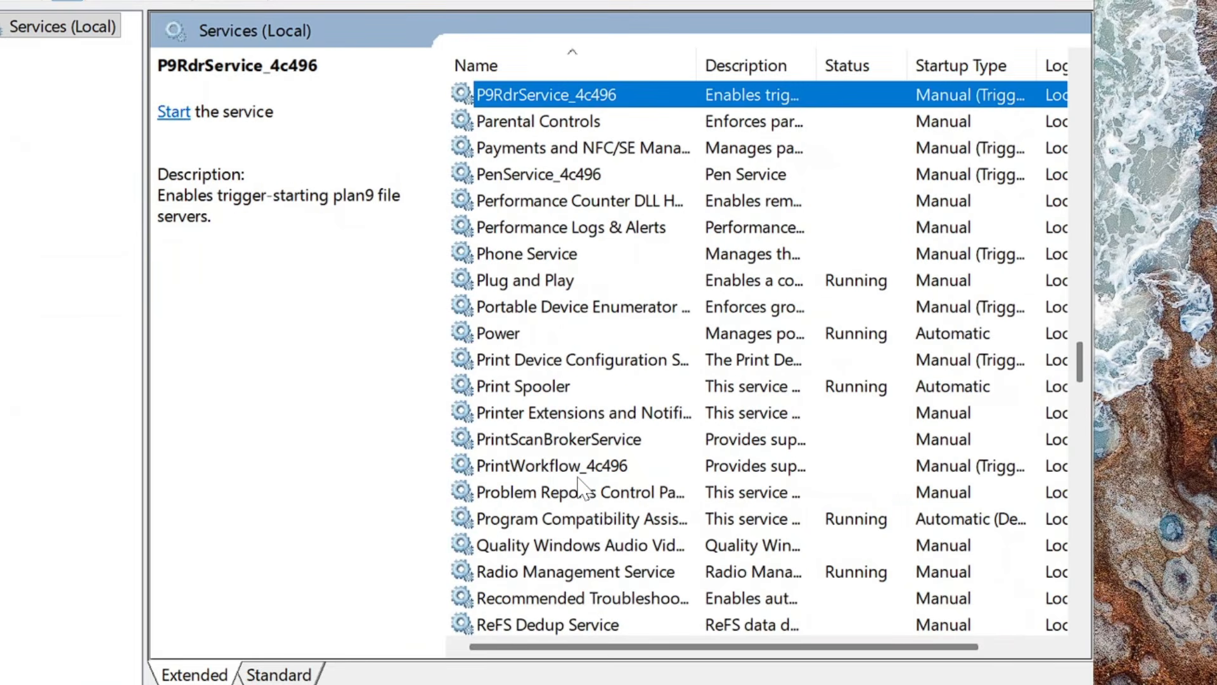
{"action": "scroll", "coordinate": [578, 478], "scroll_direction": "down", "scroll_amount": 2}
{"action": "double_click", "coordinate": [542, 360]}
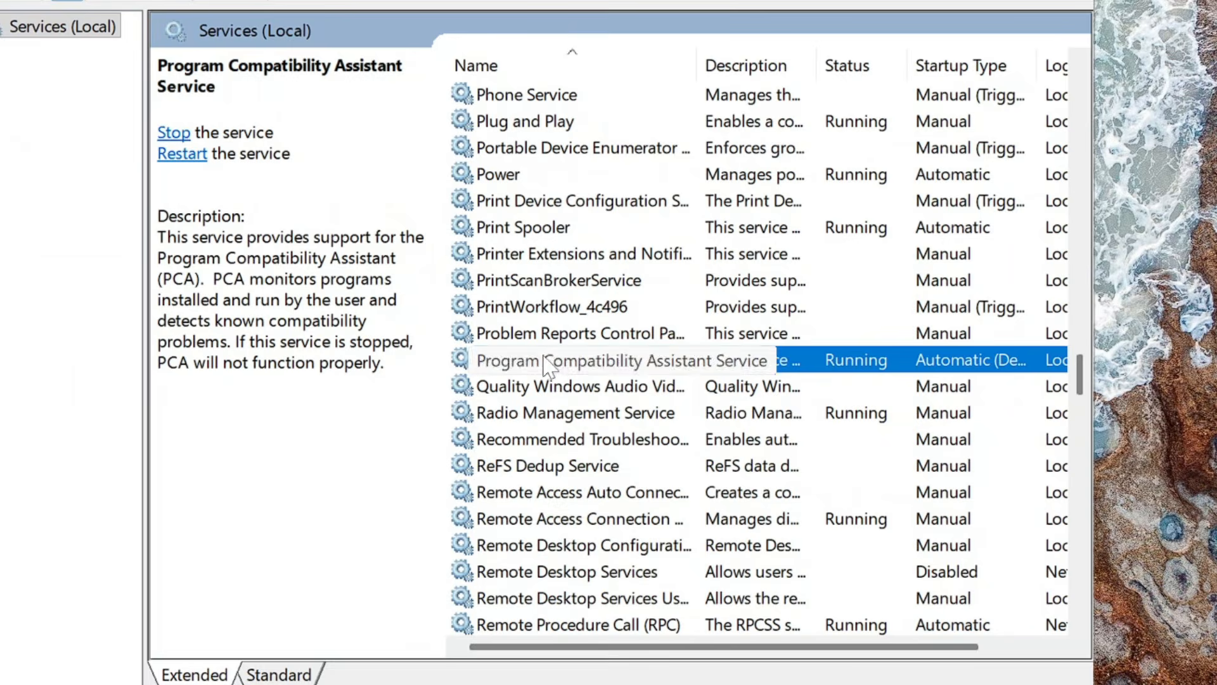
{"action": "left_click", "coordinate": [536, 296]}
{"action": "left_click", "coordinate": [502, 373]}
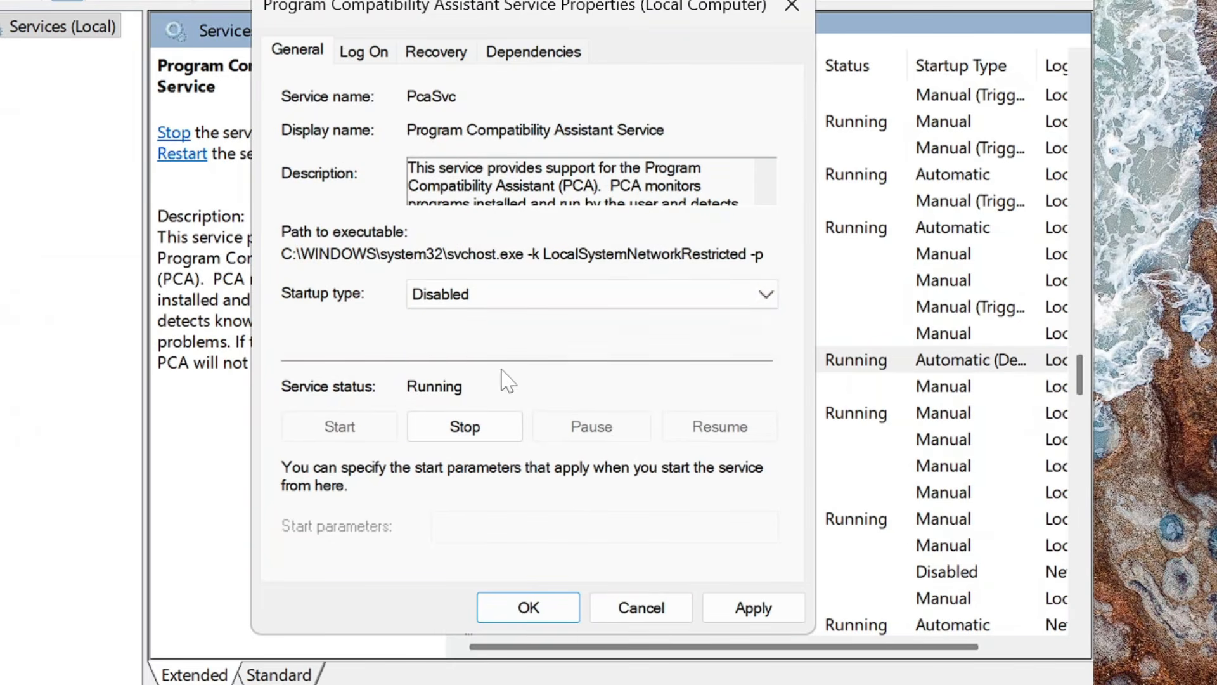
{"action": "left_click", "coordinate": [492, 426]}
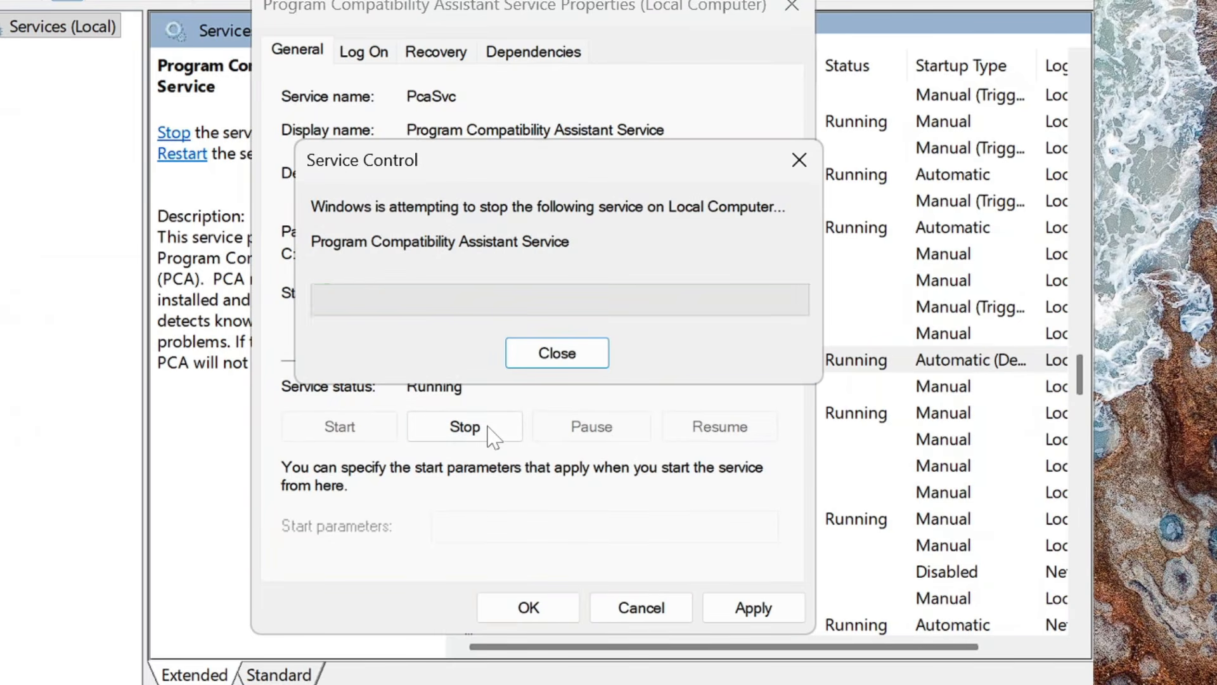
{"action": "left_click", "coordinate": [743, 607]}
{"action": "left_click", "coordinate": [554, 612]}
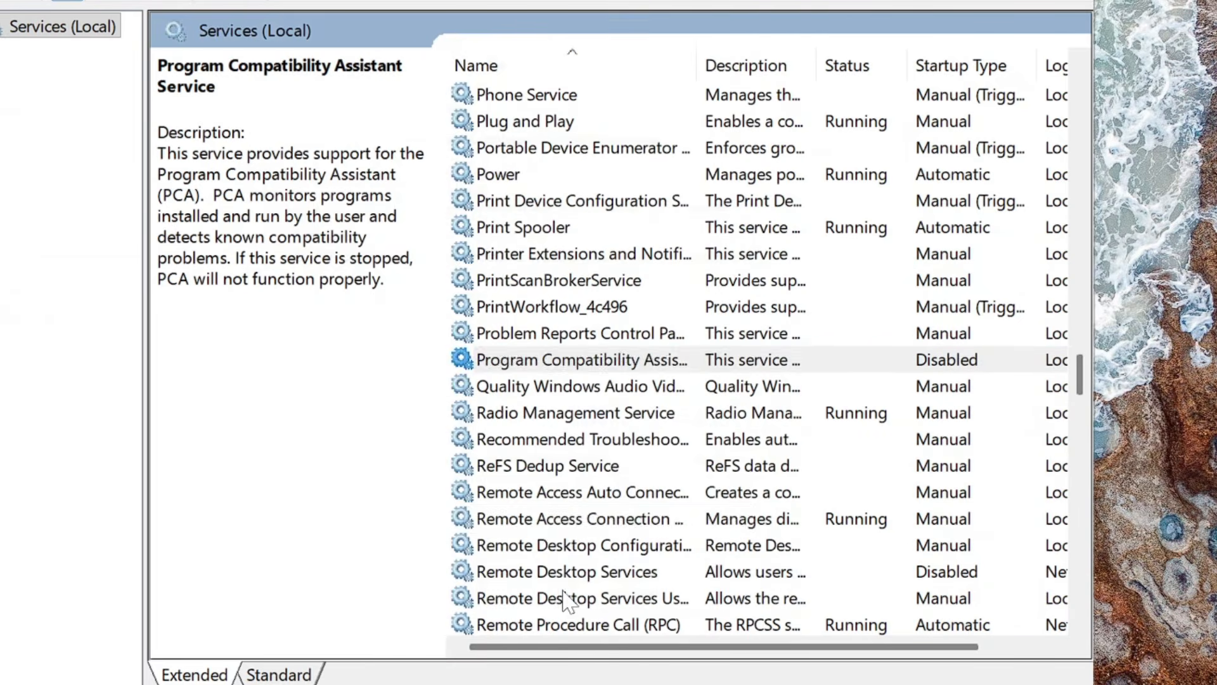
Set the Windows Biometric Service's startup type to Disabled and apply the change
{"action": "key", "text": "w"}
{"action": "key", "text": "w"}
{"action": "key", "text": "w"}
{"action": "key", "text": "w"}
{"action": "key", "text": "w"}
{"action": "key", "text": "w"}
{"action": "key", "text": "w"}
{"action": "key", "text": "w"}
{"action": "key", "text": "w"}
{"action": "key", "text": "w"}
{"action": "key", "text": "w"}
{"action": "key", "text": "w"}
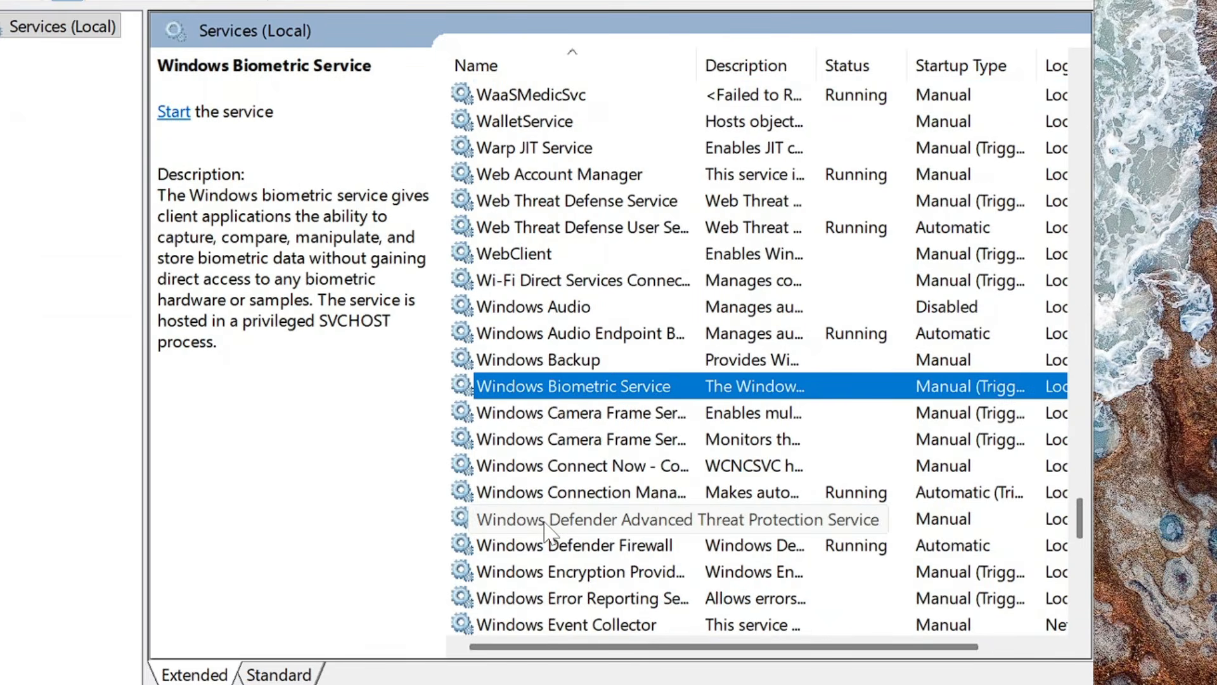
{"action": "key", "text": "Return"}
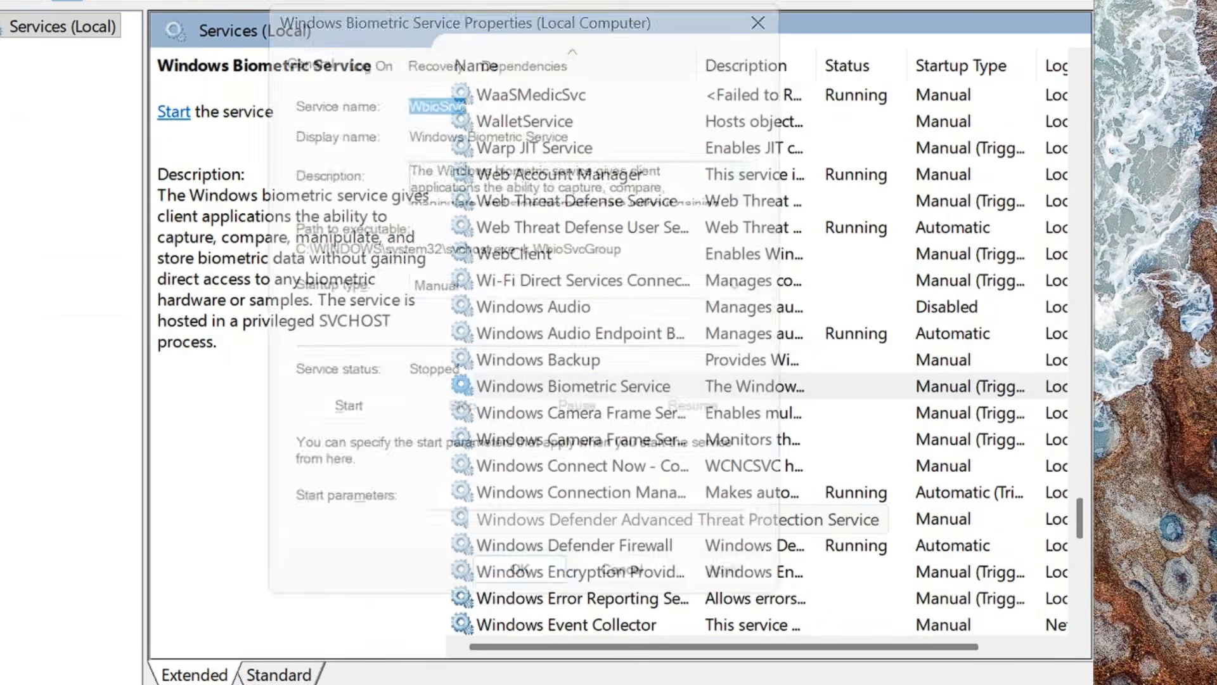
{"action": "scroll", "coordinate": [568, 298], "scroll_direction": "down", "scroll_amount": 1}
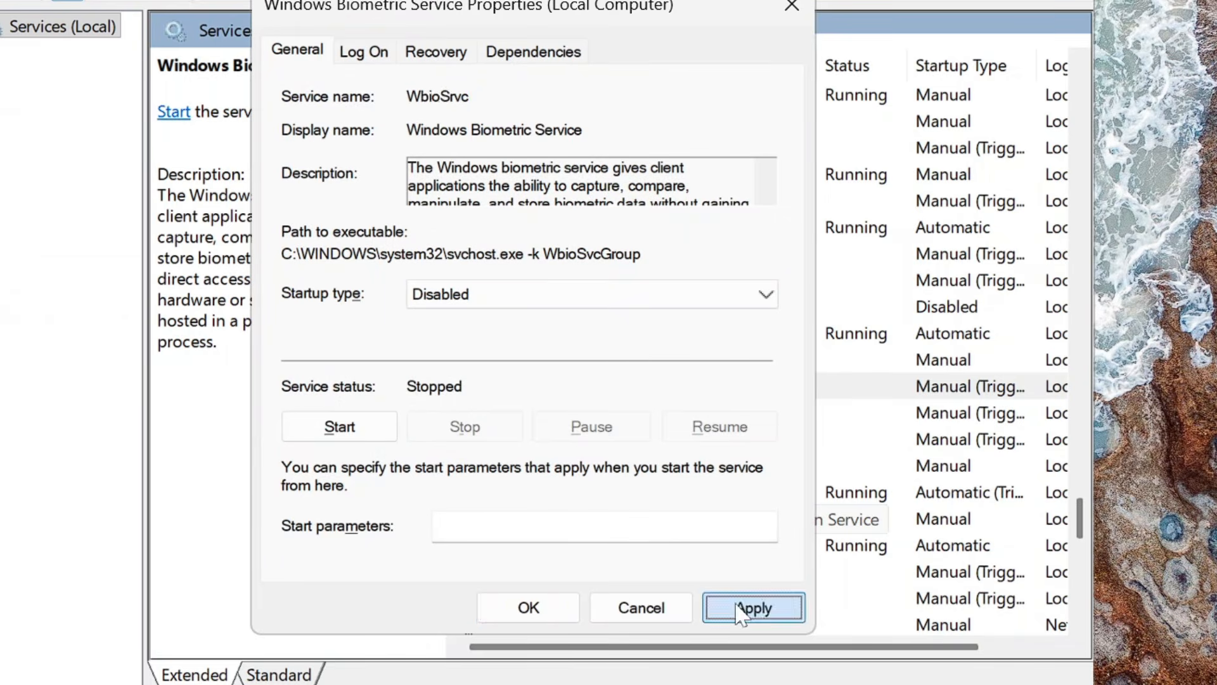
{"action": "left_click", "coordinate": [750, 607]}
{"action": "left_click", "coordinate": [557, 610]}
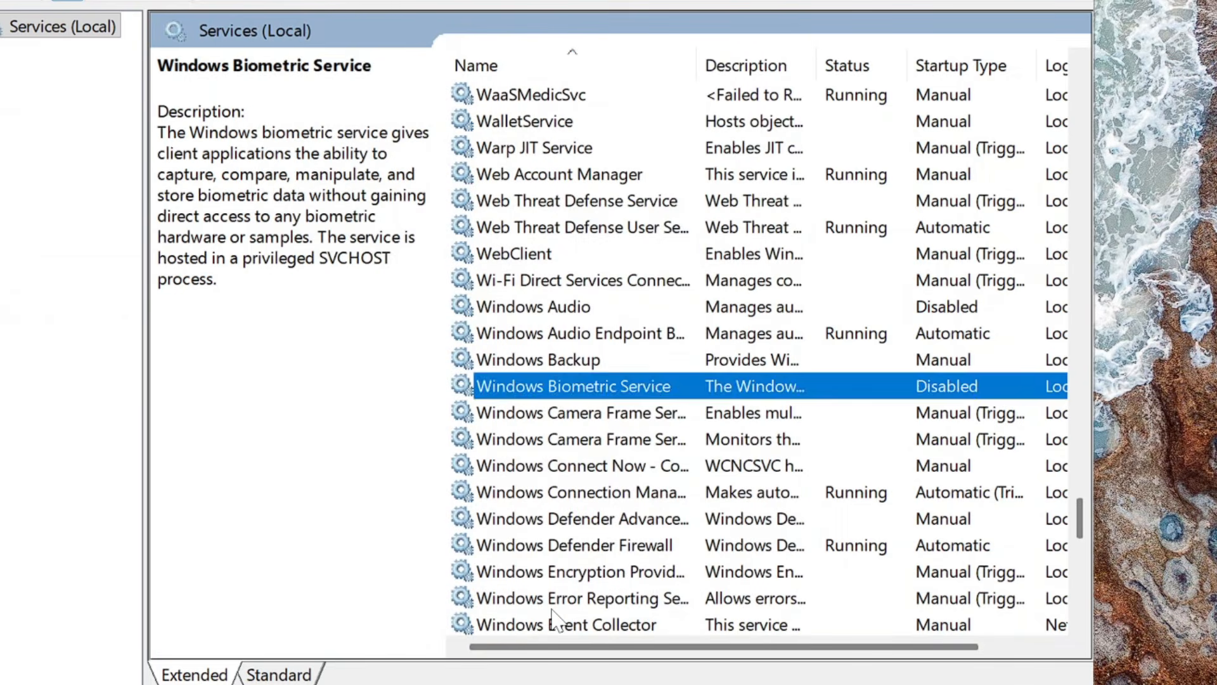
Set the Windows Search service's startup type to Disabled and stop the service
{"action": "left_click", "coordinate": [605, 474]}
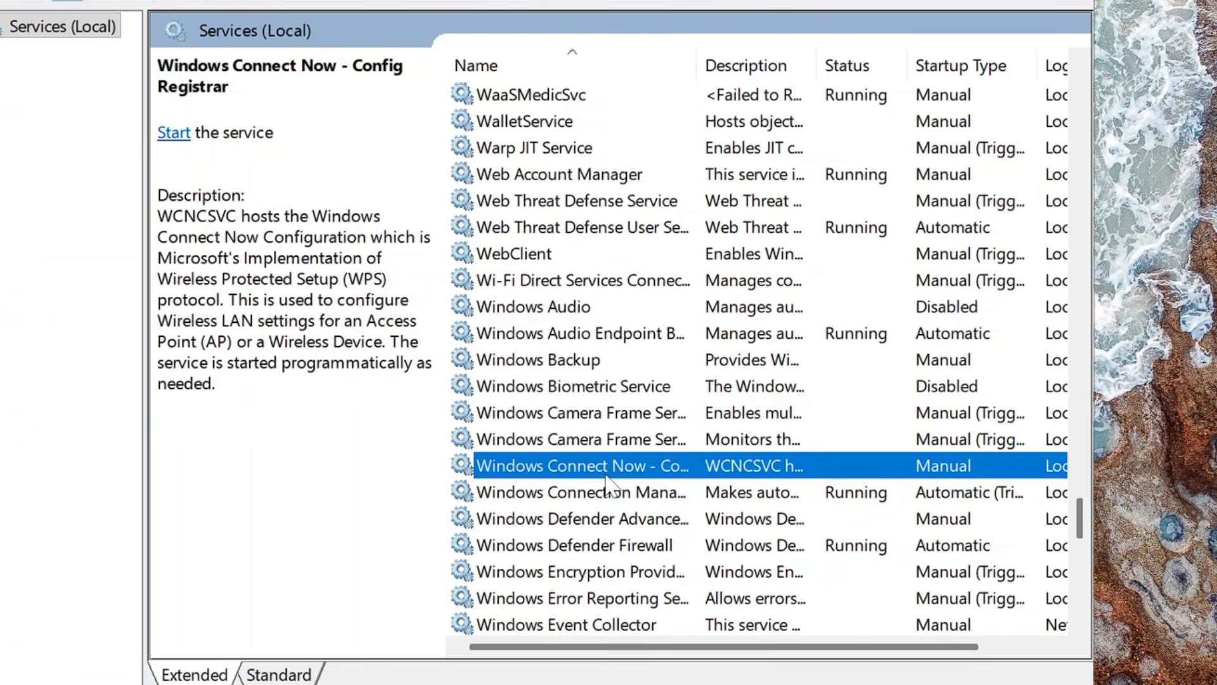
{"action": "left_click", "coordinate": [606, 489]}
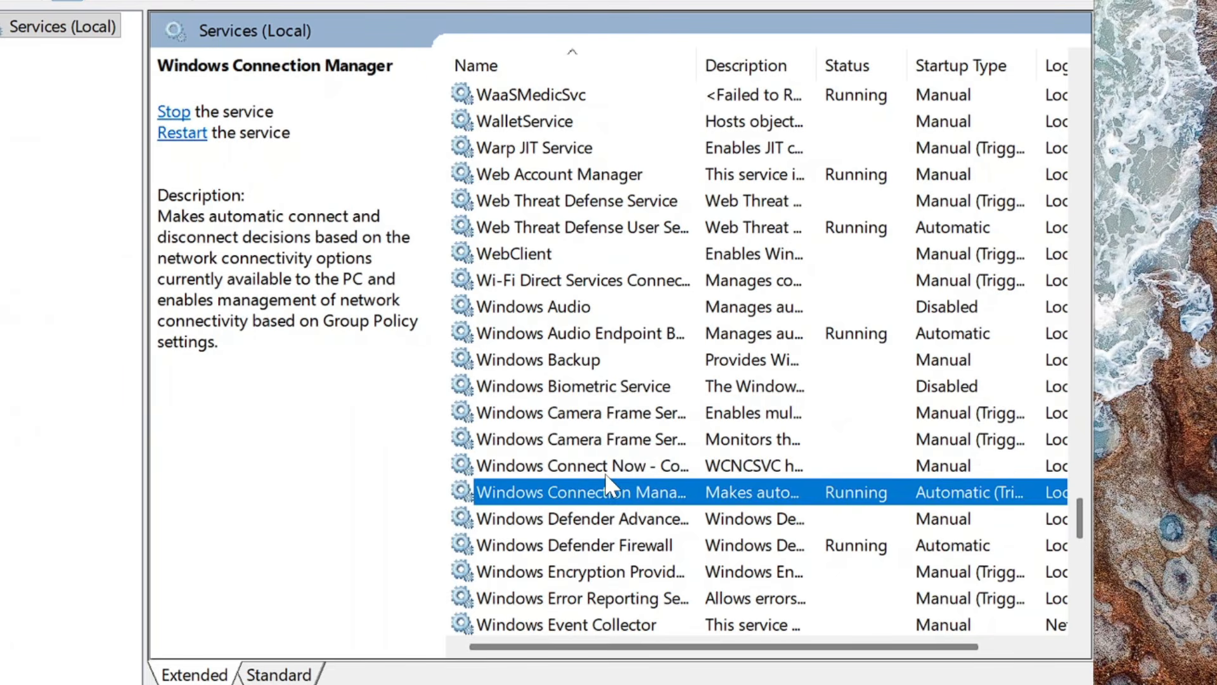
{"action": "scroll", "coordinate": [605, 475], "scroll_direction": "down", "scroll_amount": 5}
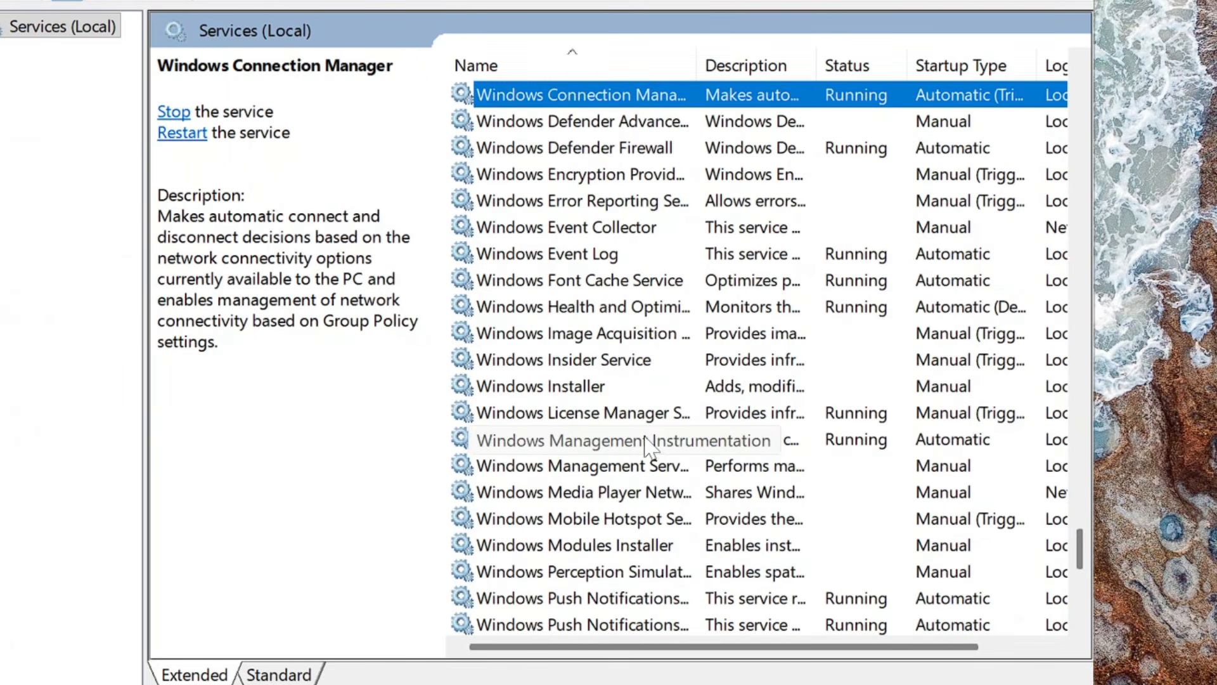
{"action": "scroll", "coordinate": [640, 437], "scroll_direction": "down", "scroll_amount": 4}
{"action": "double_click", "coordinate": [607, 389]}
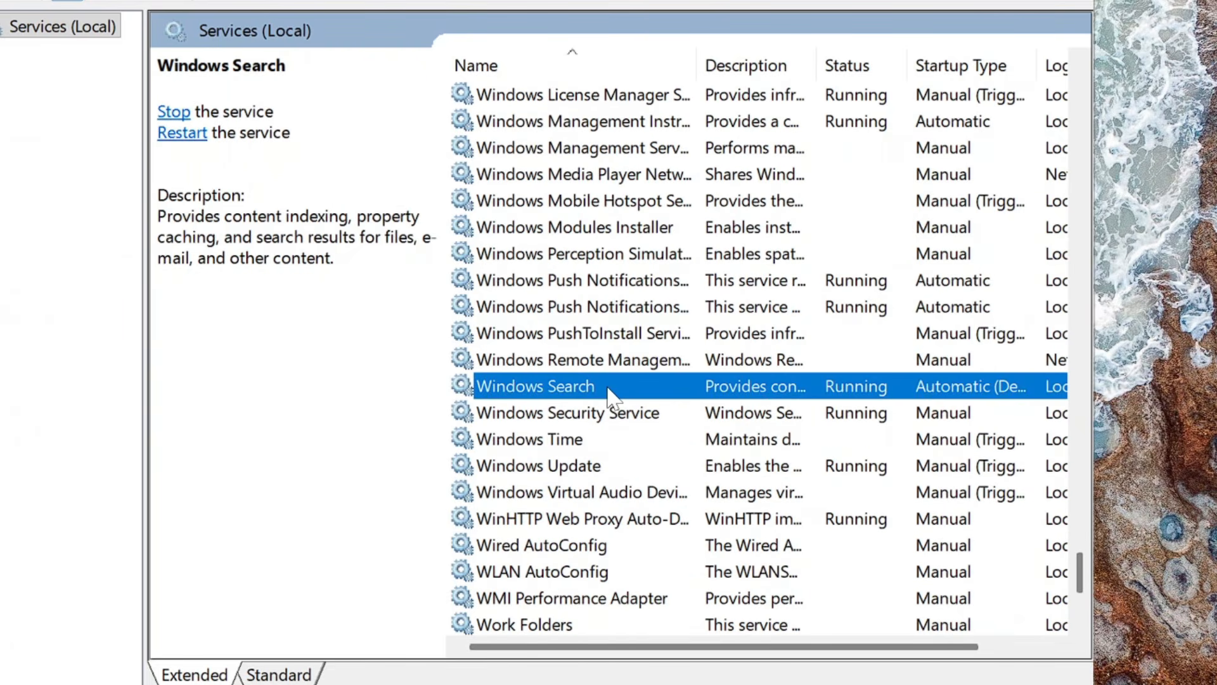
{"action": "left_click", "coordinate": [596, 301]}
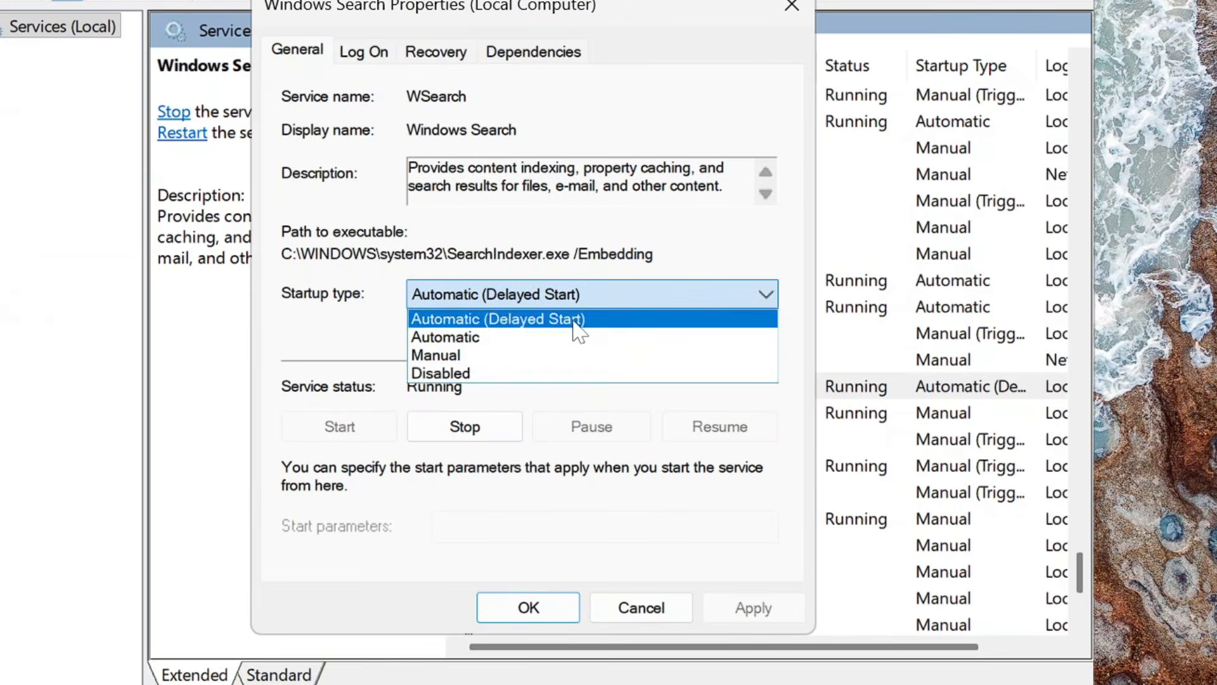
{"action": "left_click", "coordinate": [516, 372]}
{"action": "left_click", "coordinate": [480, 429]}
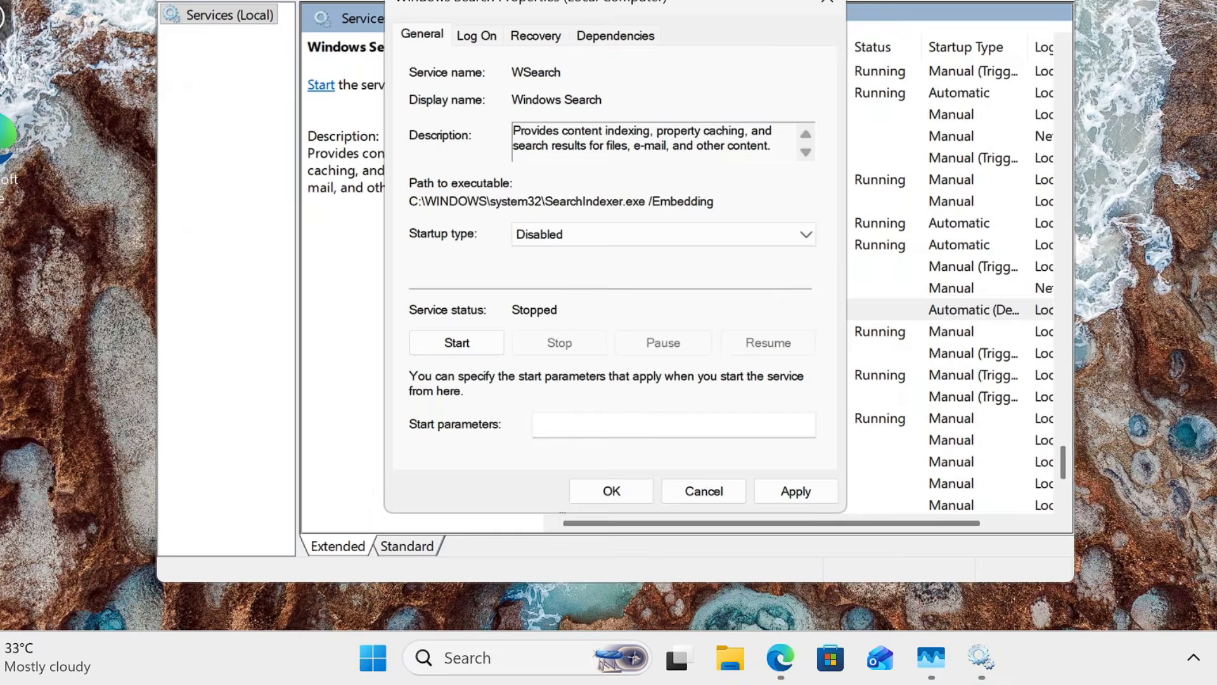
Check that the Windows search pane opens, and select the Xbox Live Game Save service in the Services console
{"action": "left_click", "coordinate": [500, 658]}
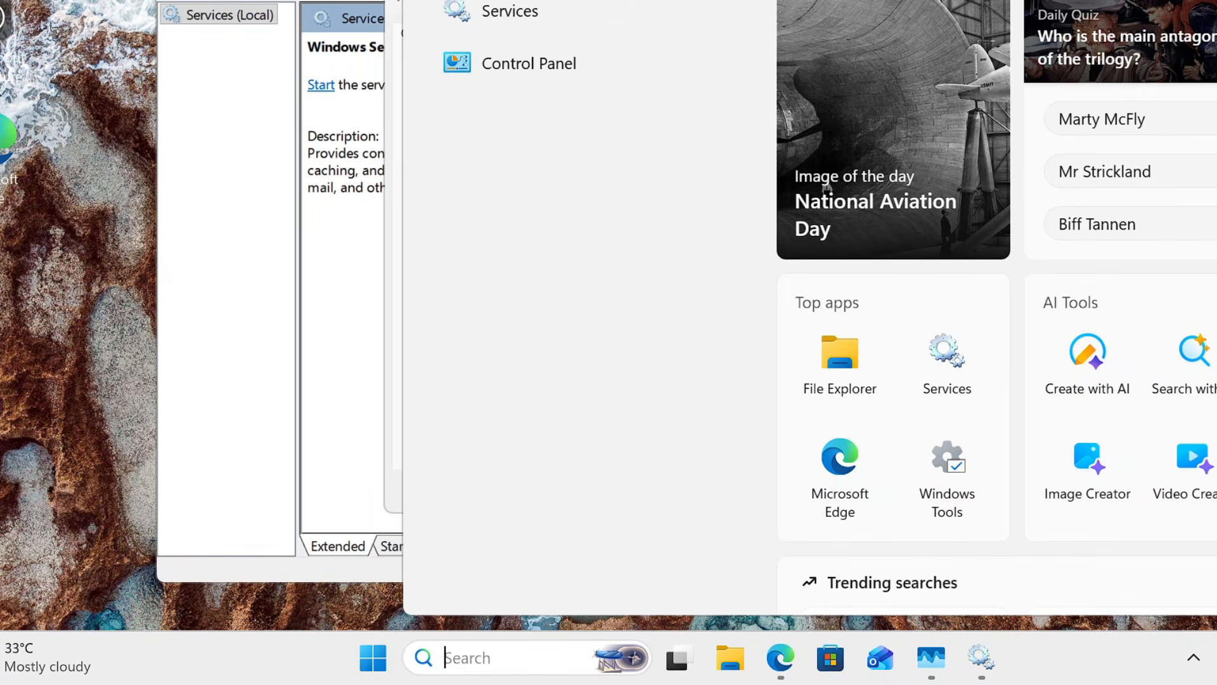
{"action": "left_click", "coordinate": [980, 658]}
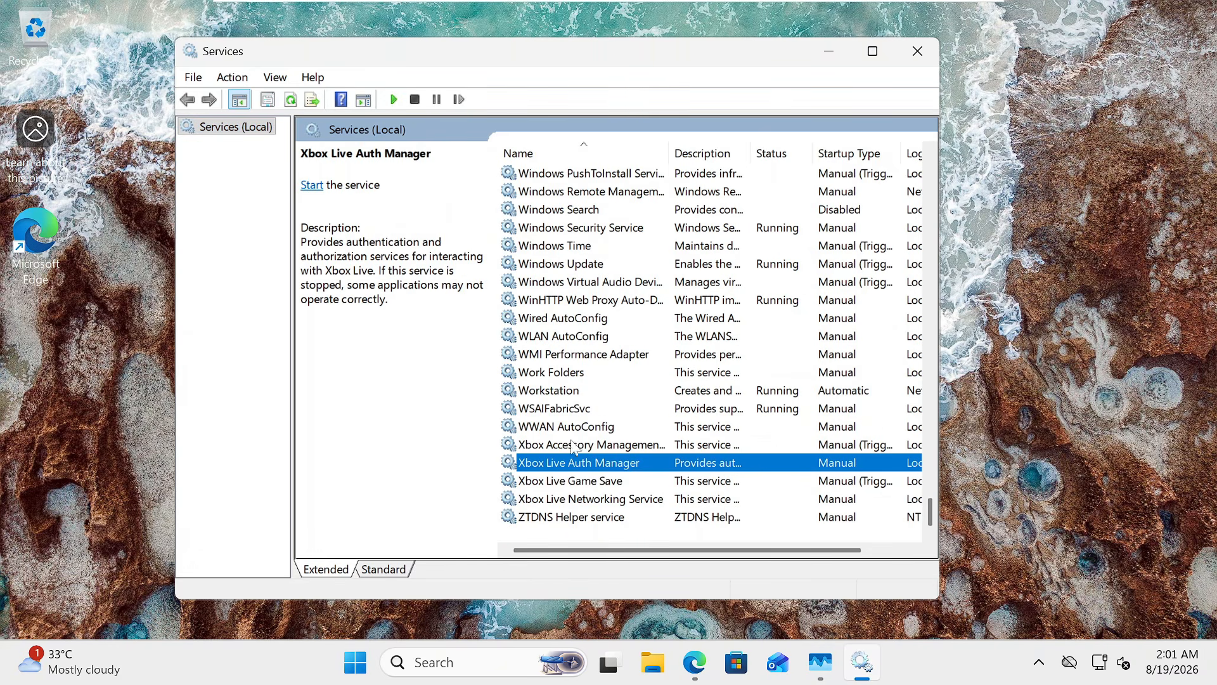
{"action": "left_click", "coordinate": [551, 487]}
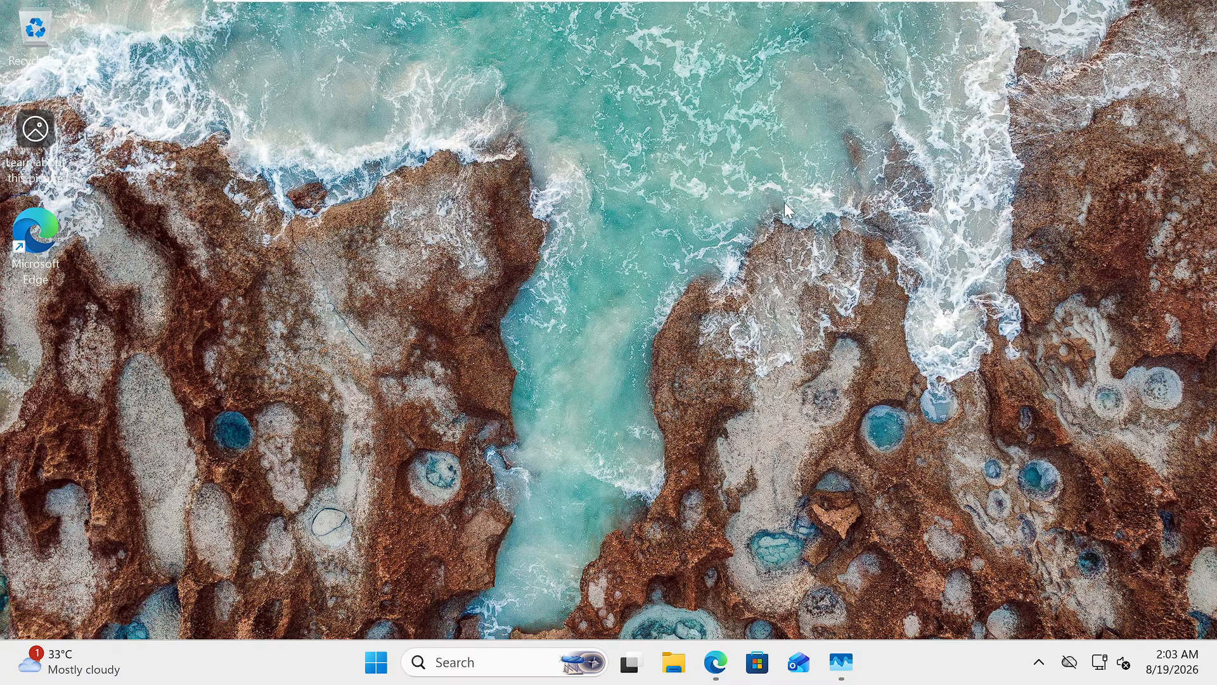
Open the Power page of the system settings and set the plugged-in power mode to Best Performance
{"action": "right_click", "coordinate": [377, 664]}
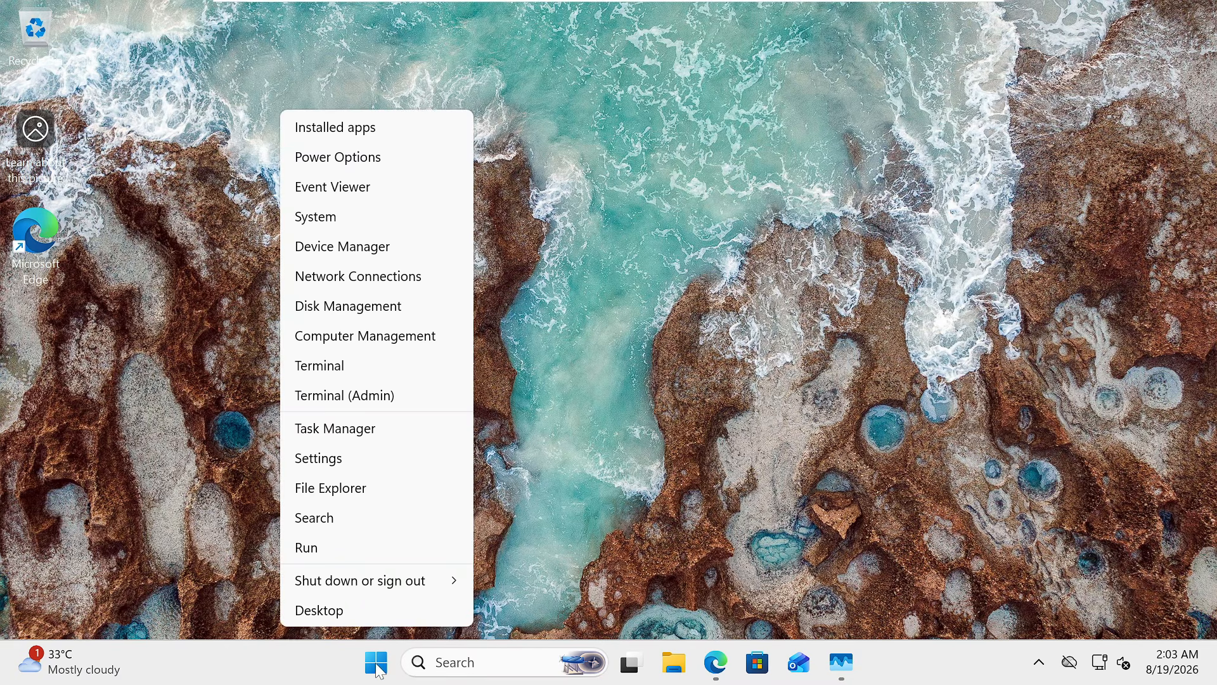
{"action": "left_click", "coordinate": [336, 458]}
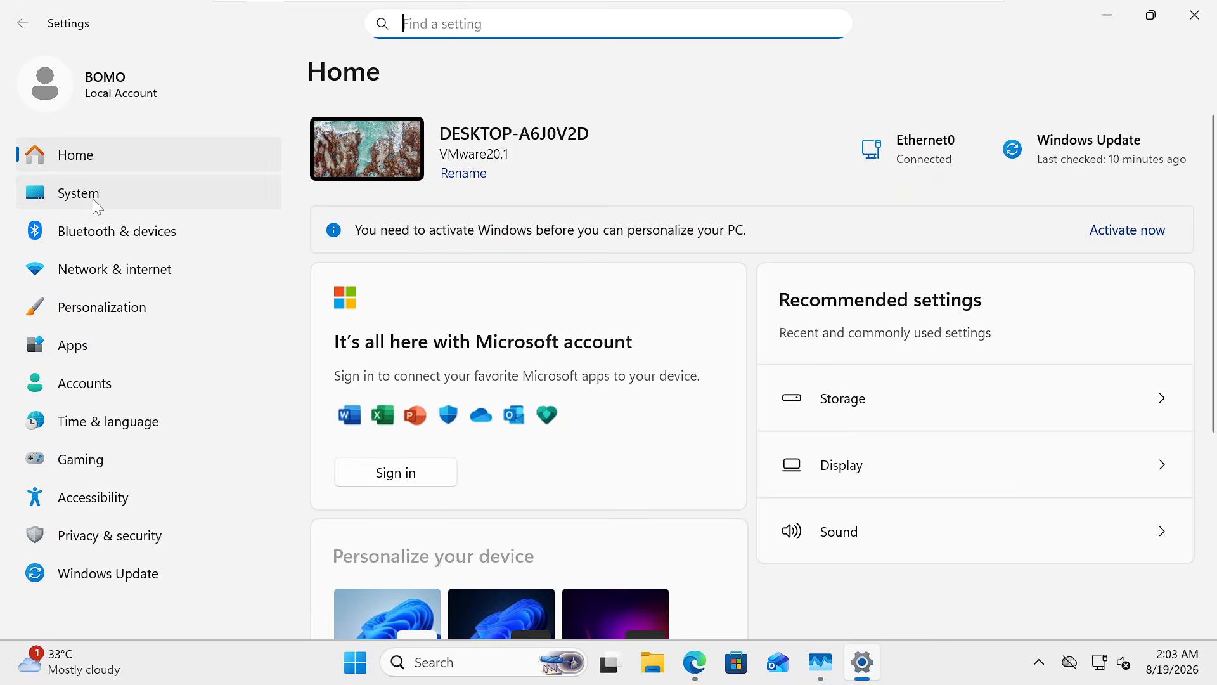
{"action": "left_click", "coordinate": [85, 196]}
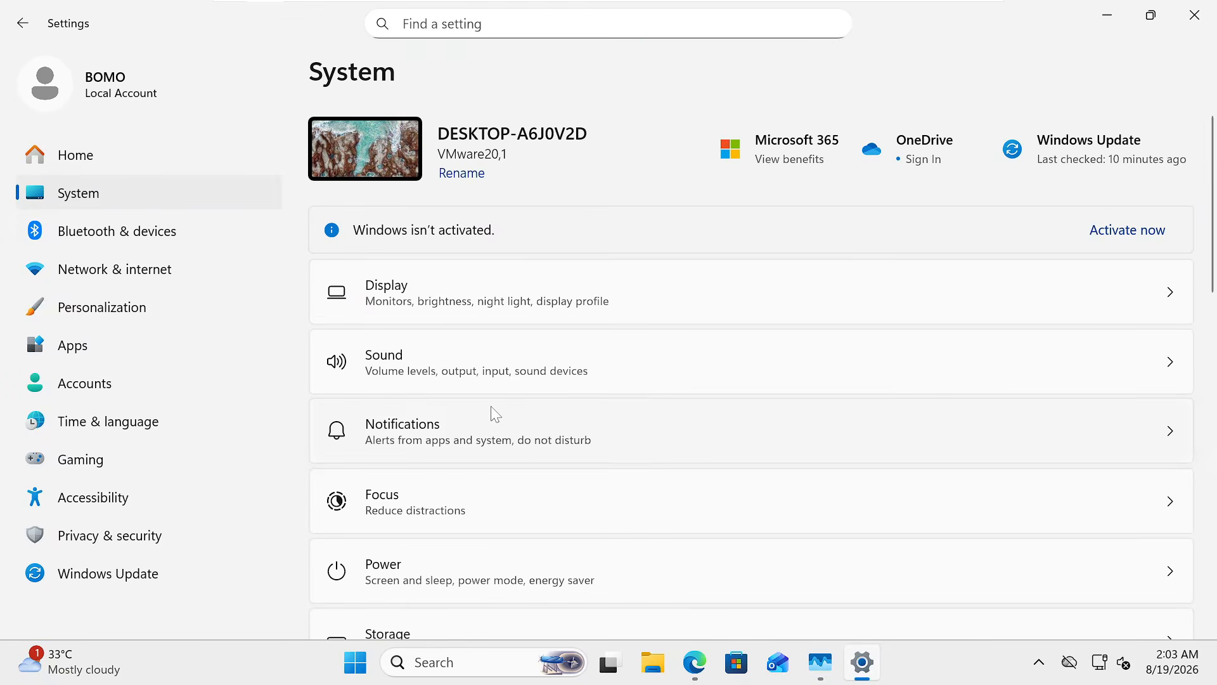
{"action": "scroll", "coordinate": [495, 414], "scroll_direction": "down", "scroll_amount": 2}
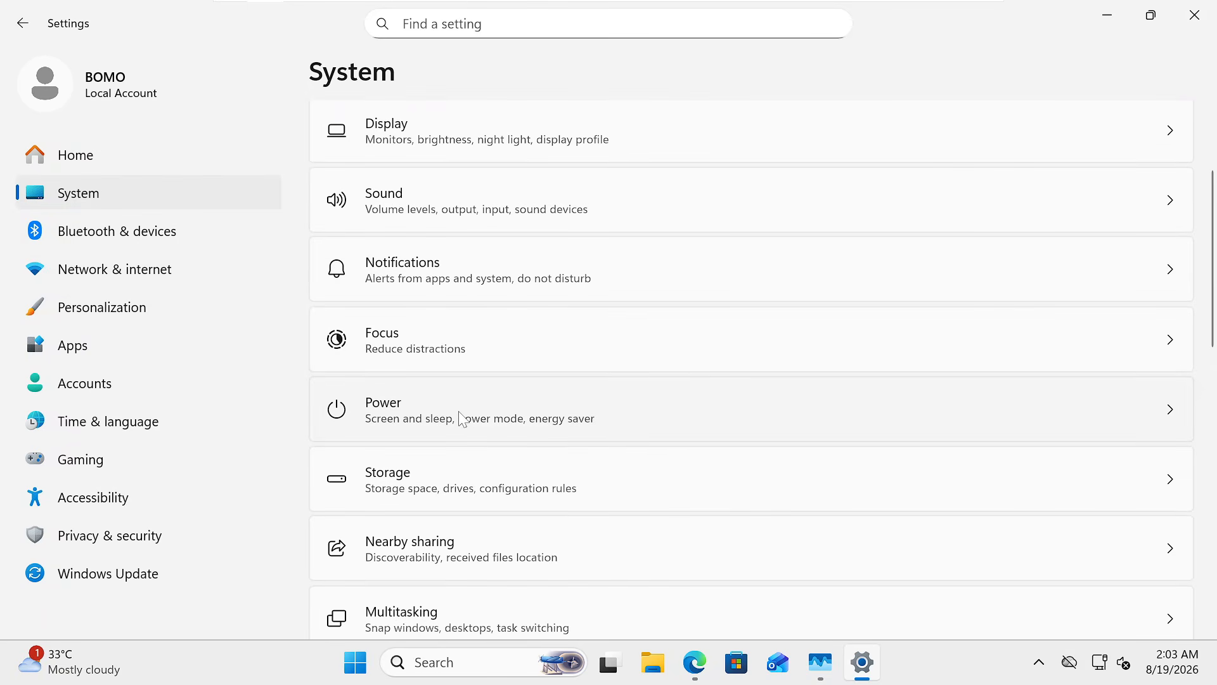
{"action": "left_click", "coordinate": [461, 418]}
{"action": "left_click", "coordinate": [1170, 227]}
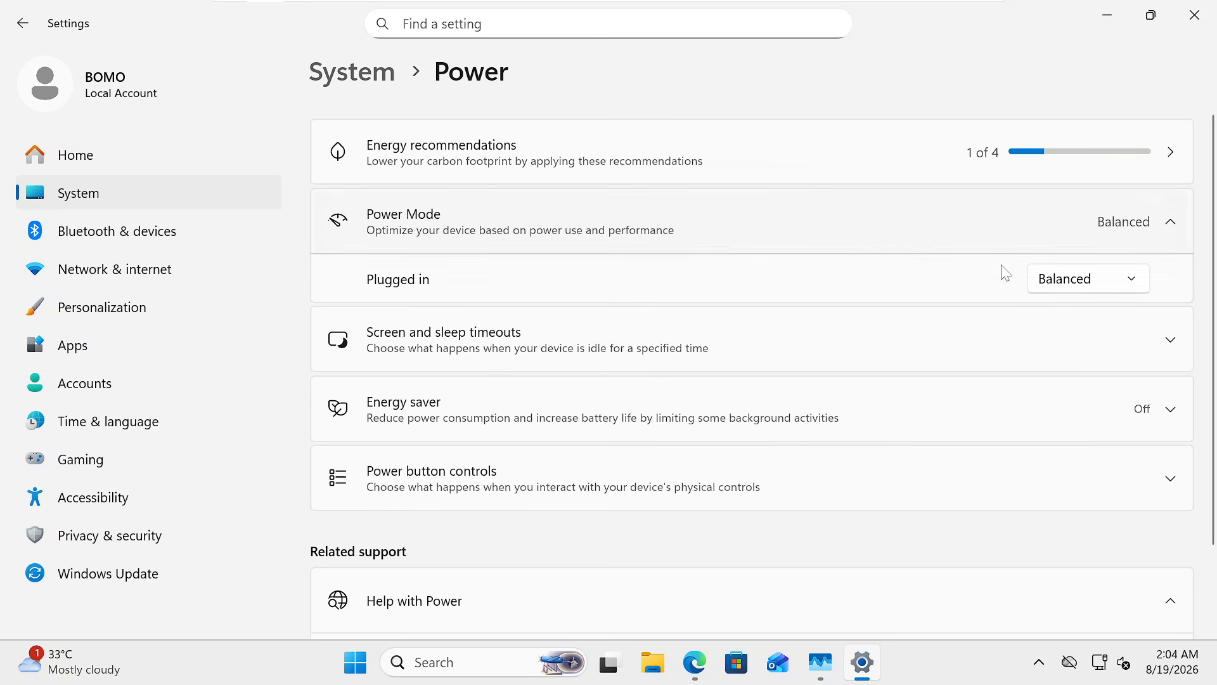
{"action": "left_click", "coordinate": [1081, 282]}
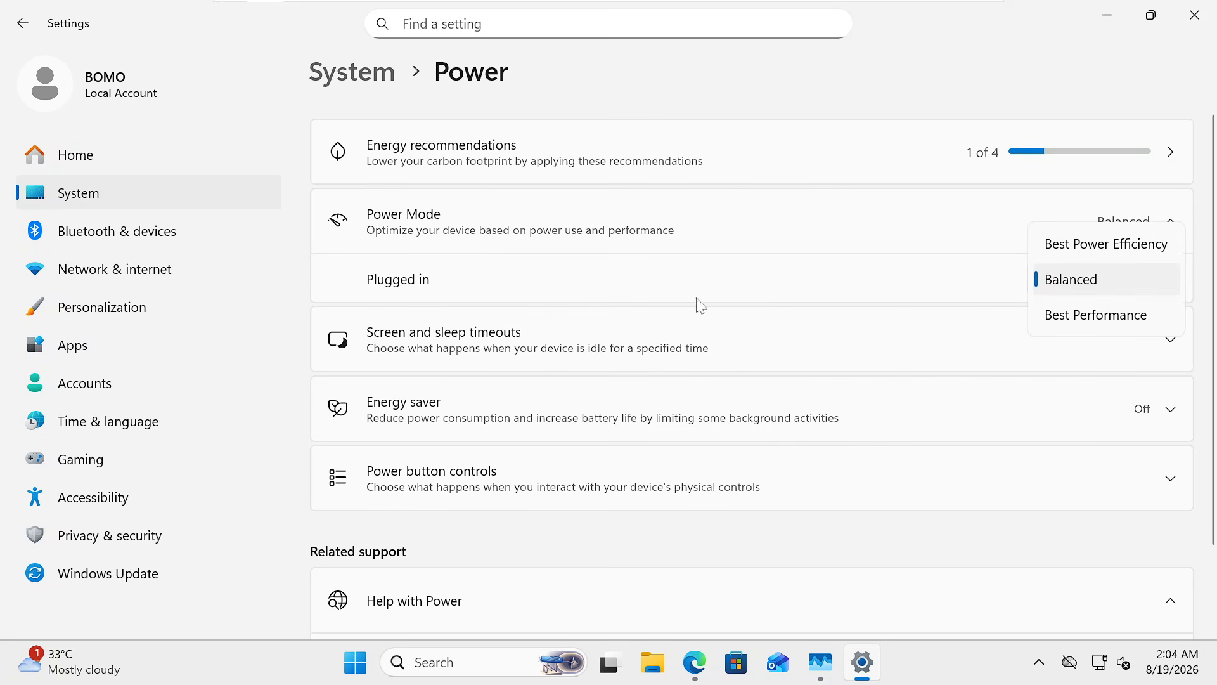
{"action": "left_click", "coordinate": [1081, 320]}
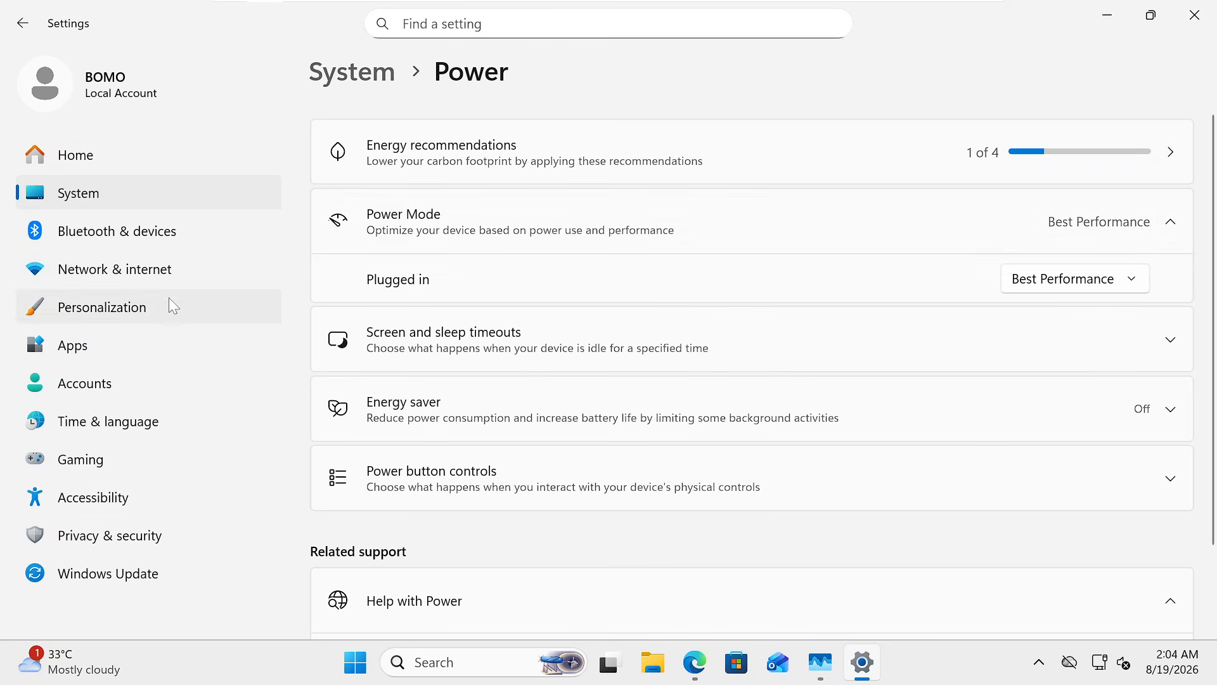
Turn off downloads from other devices in Windows Update's Delivery Optimization settings and close the Settings window
{"action": "left_click", "coordinate": [153, 578]}
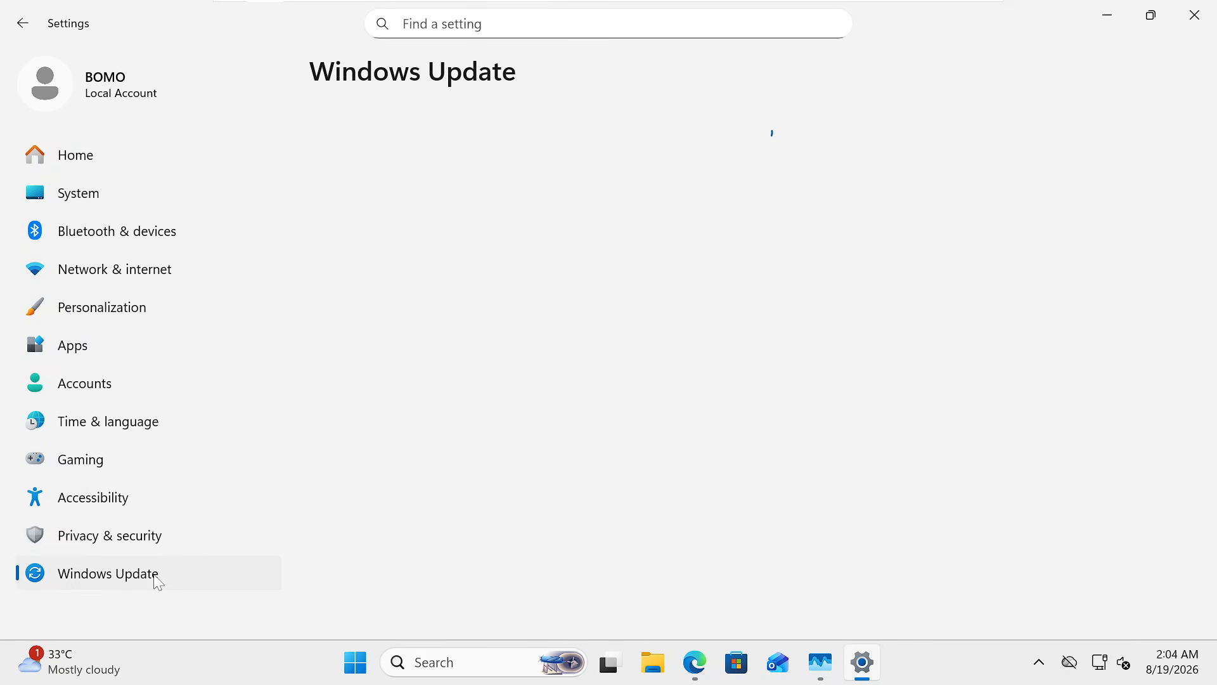
{"action": "scroll", "coordinate": [494, 480], "scroll_direction": "down", "scroll_amount": 3}
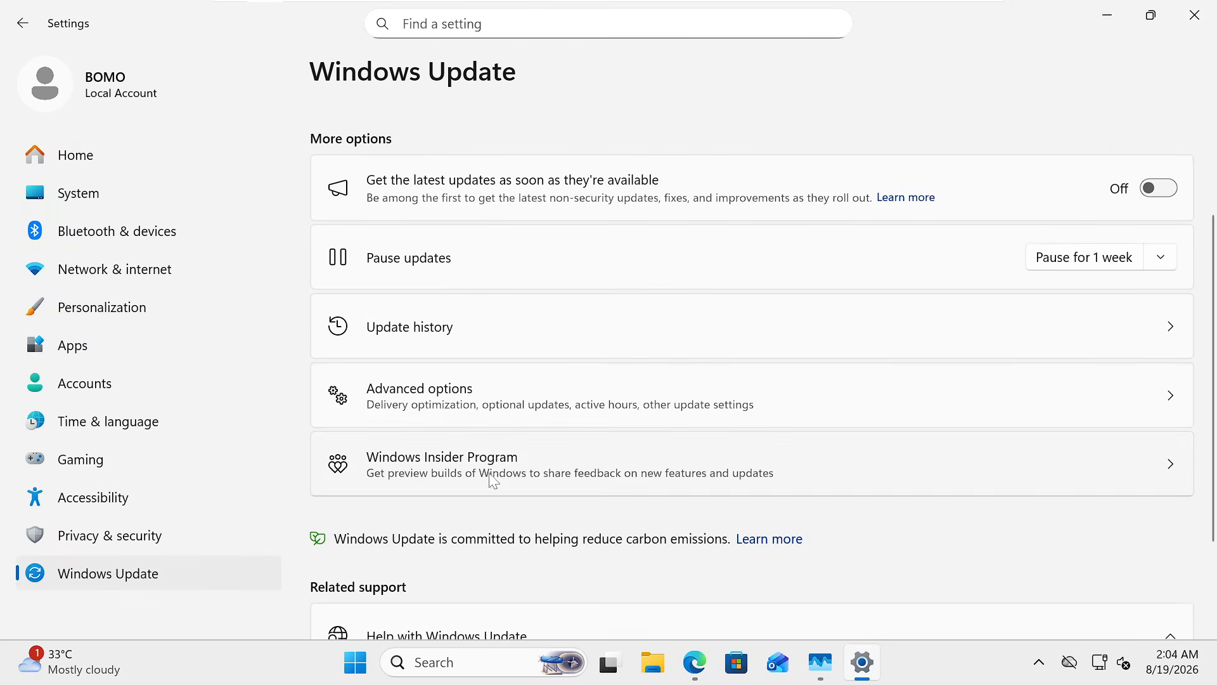
{"action": "left_click", "coordinate": [492, 407]}
{"action": "scroll", "coordinate": [497, 412], "scroll_direction": "down", "scroll_amount": 3}
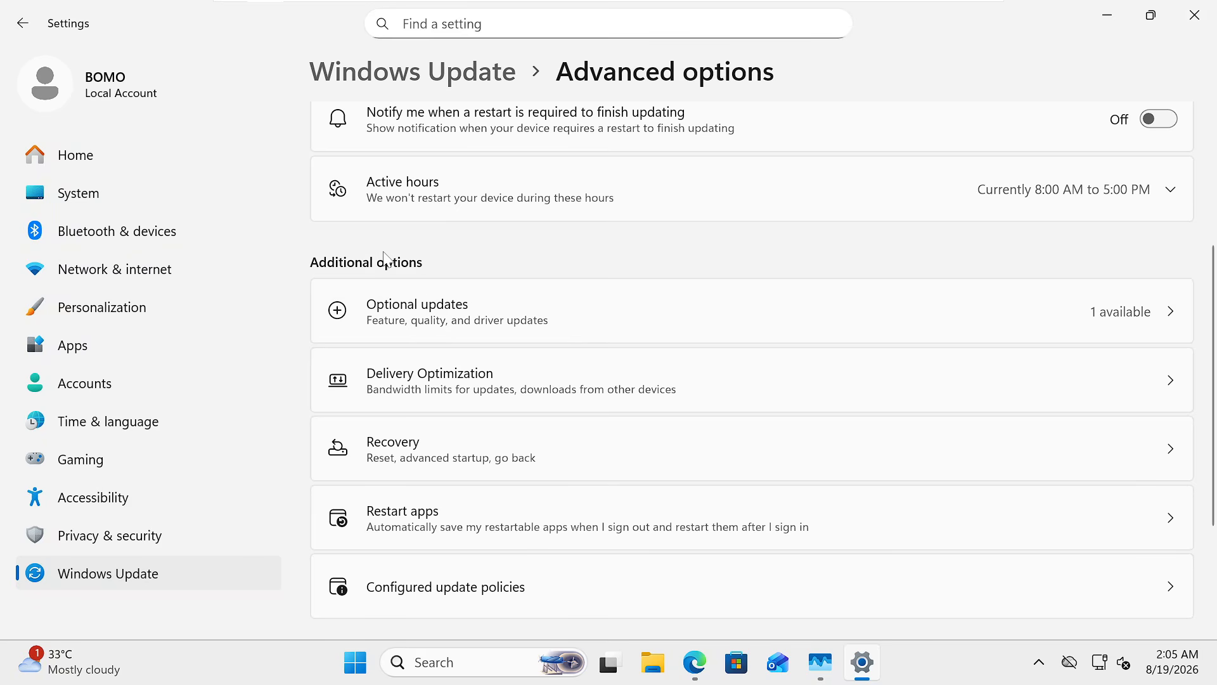
{"action": "left_click", "coordinate": [411, 390]}
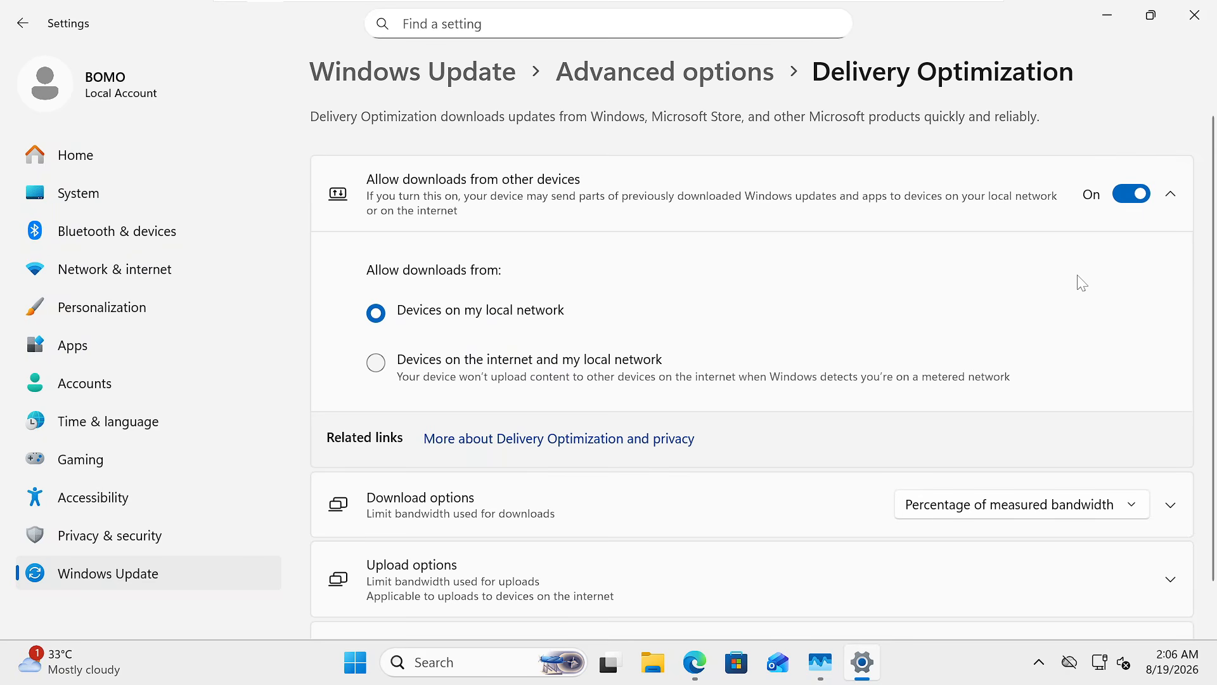
{"action": "left_click", "coordinate": [1132, 196]}
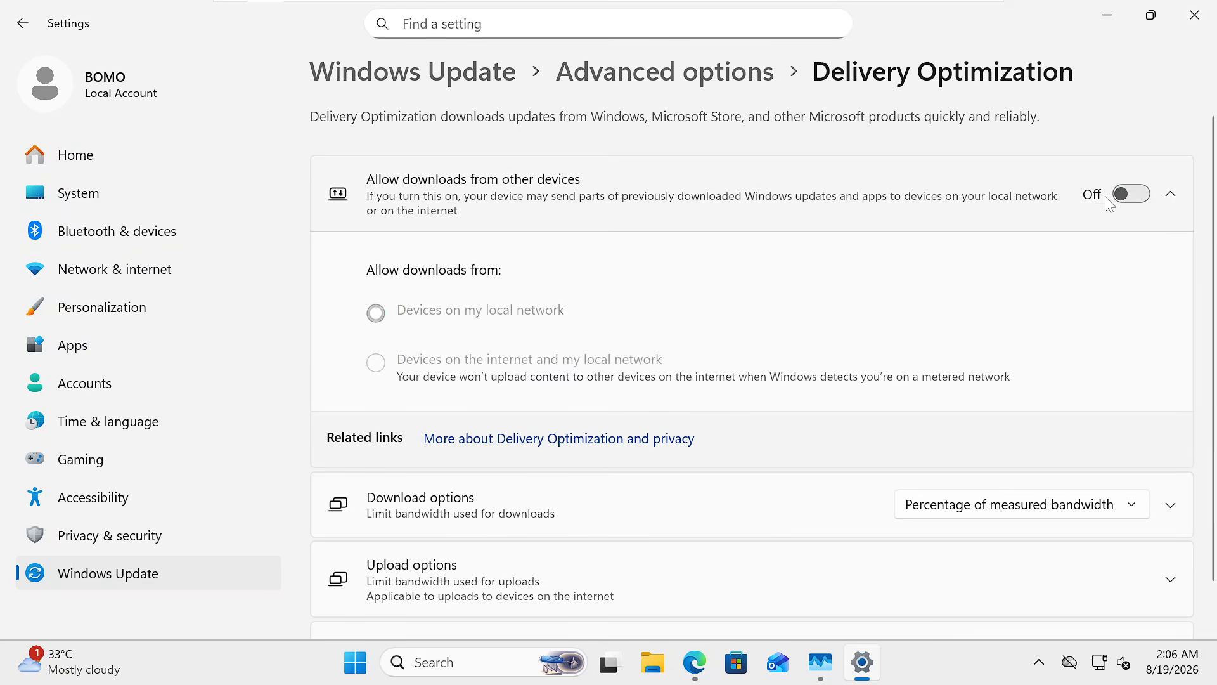
{"action": "left_click", "coordinate": [1194, 15]}
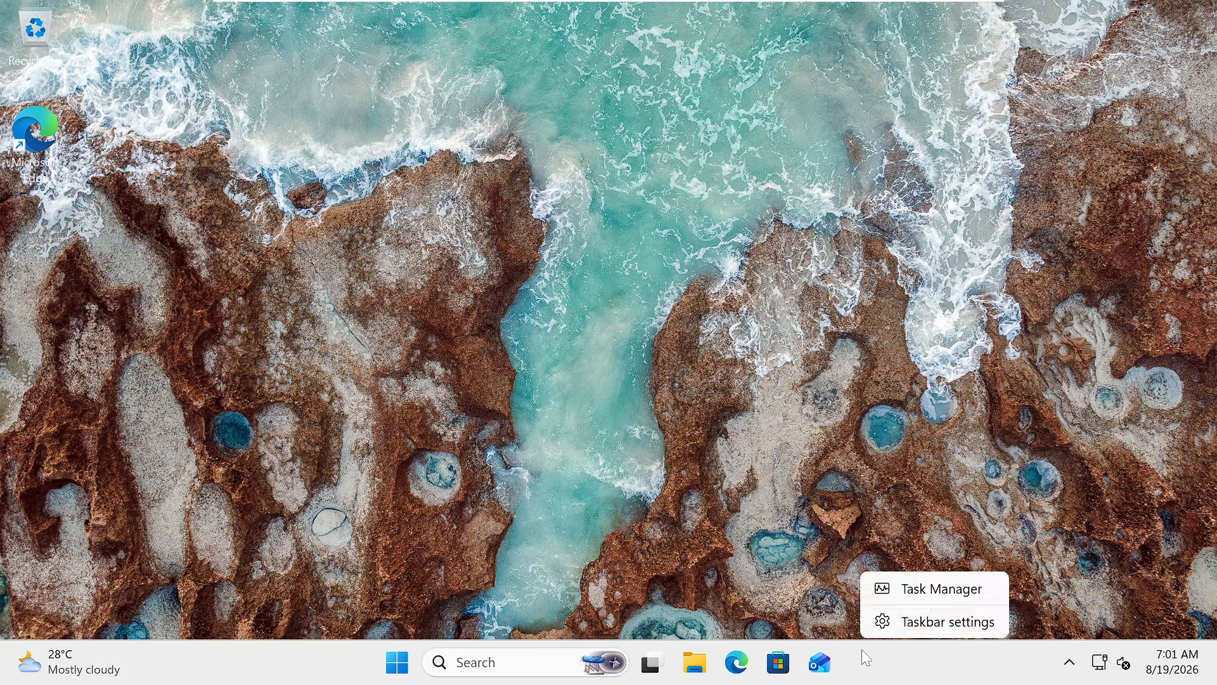
Open Task Manager and examine the overall memory use and the memory taken by each background process
{"action": "left_click", "coordinate": [922, 587]}
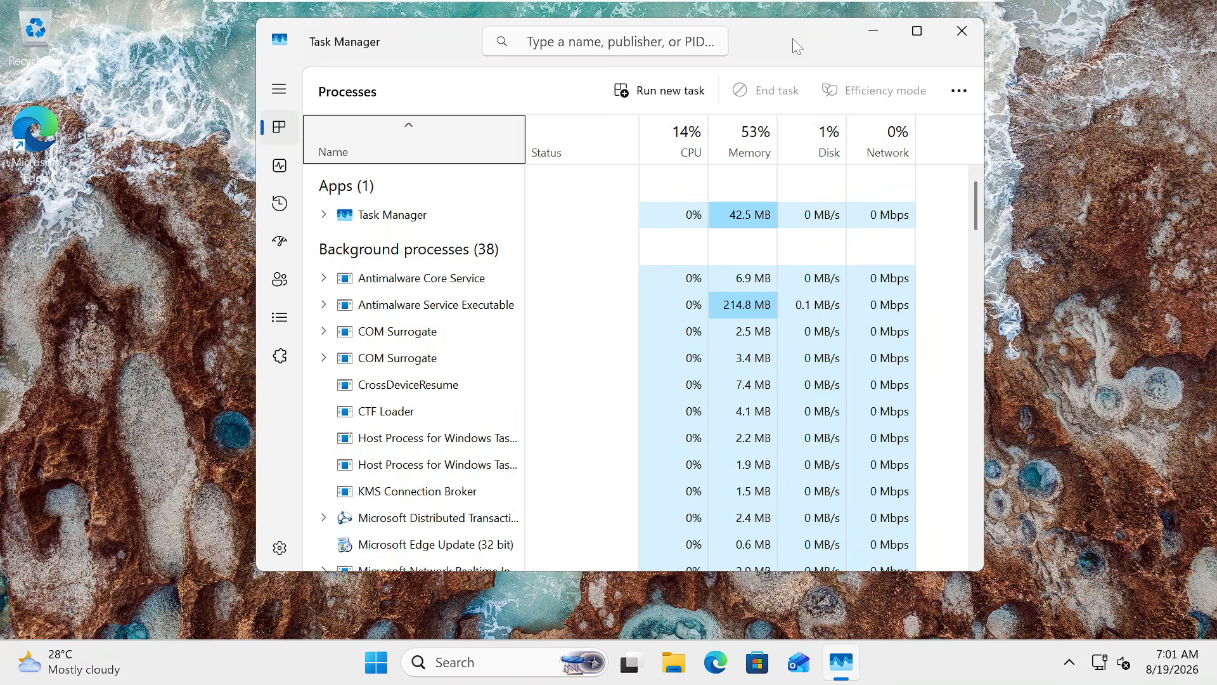
{"action": "left_click_drag", "start_coordinate": [792, 38], "coordinate": [746, 61]}
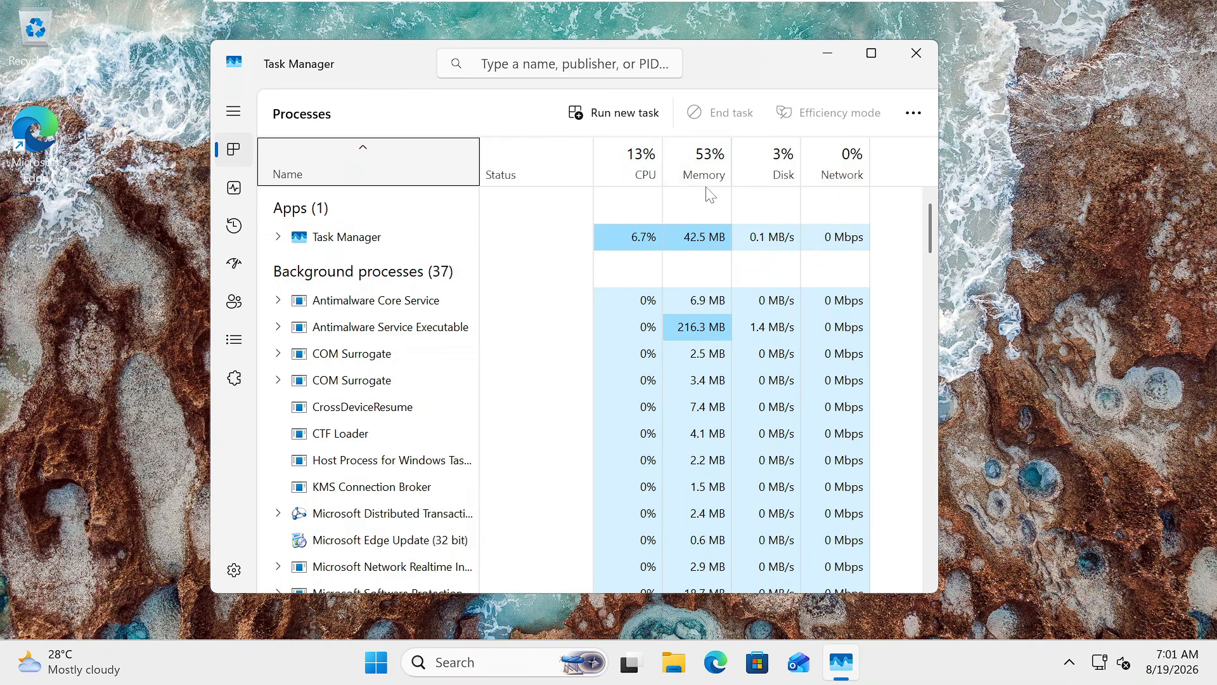
{"action": "scroll", "coordinate": [700, 311], "scroll_direction": "down", "scroll_amount": 3}
{"action": "scroll", "coordinate": [697, 317], "scroll_direction": "down", "scroll_amount": 3}
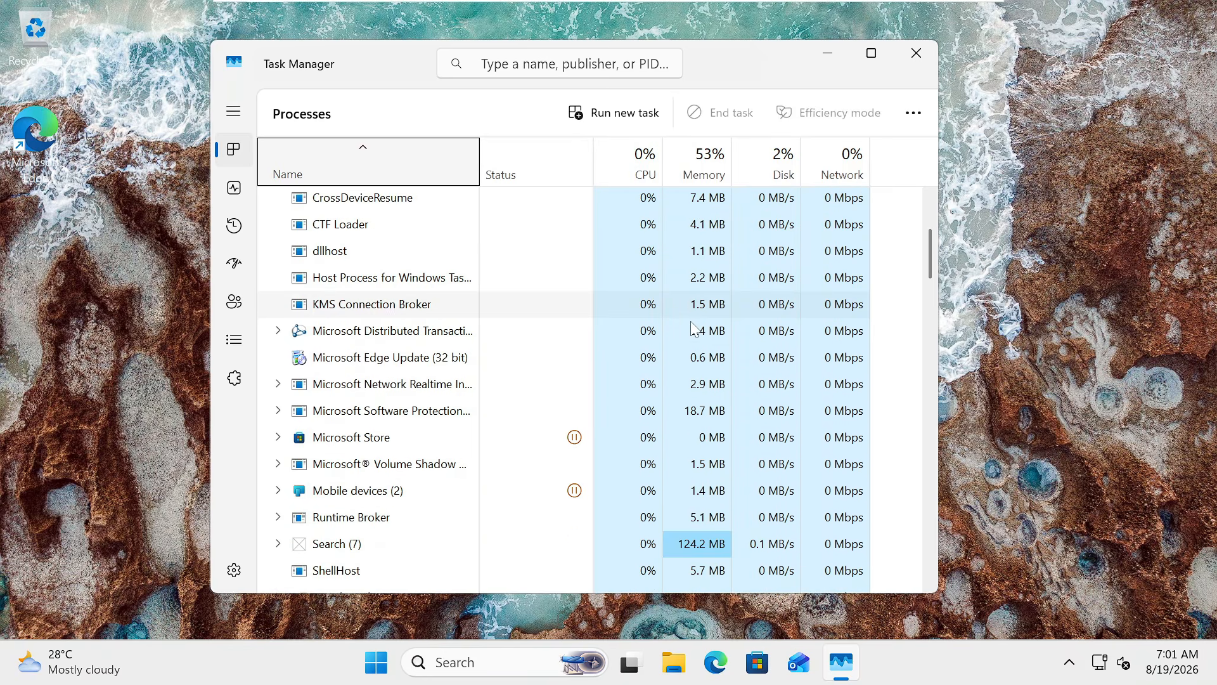
{"action": "scroll", "coordinate": [677, 320], "scroll_direction": "up", "scroll_amount": 2}
{"action": "scroll", "coordinate": [677, 317], "scroll_direction": "up", "scroll_amount": 5}
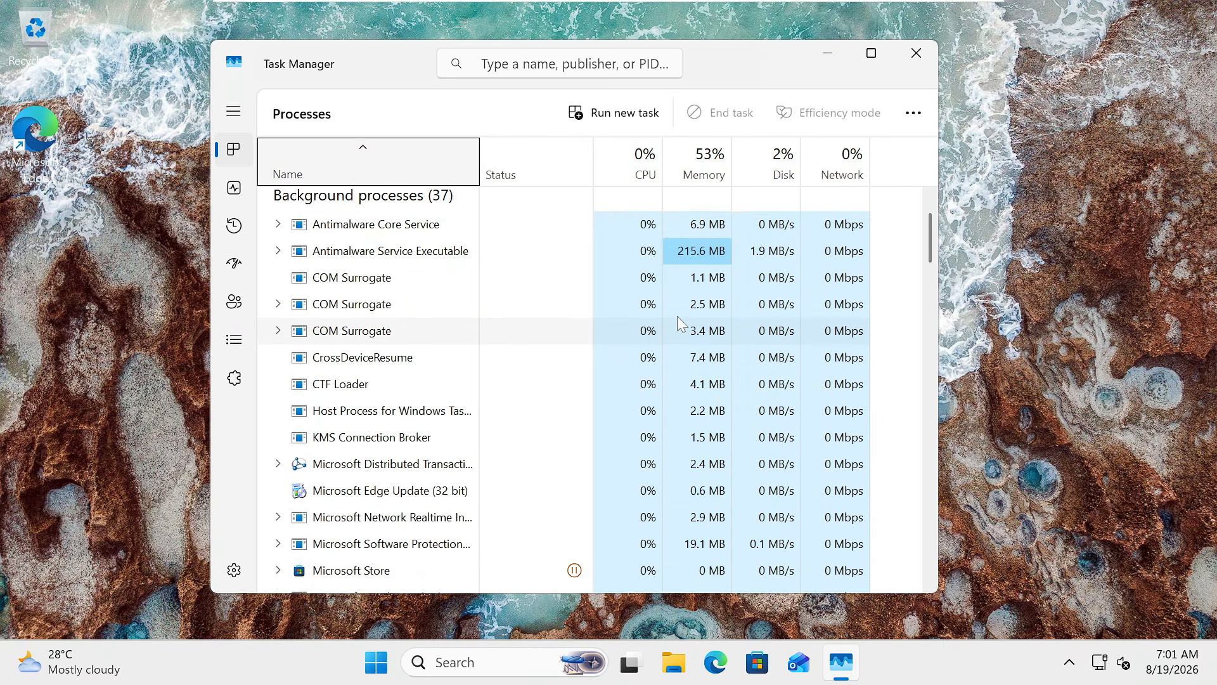